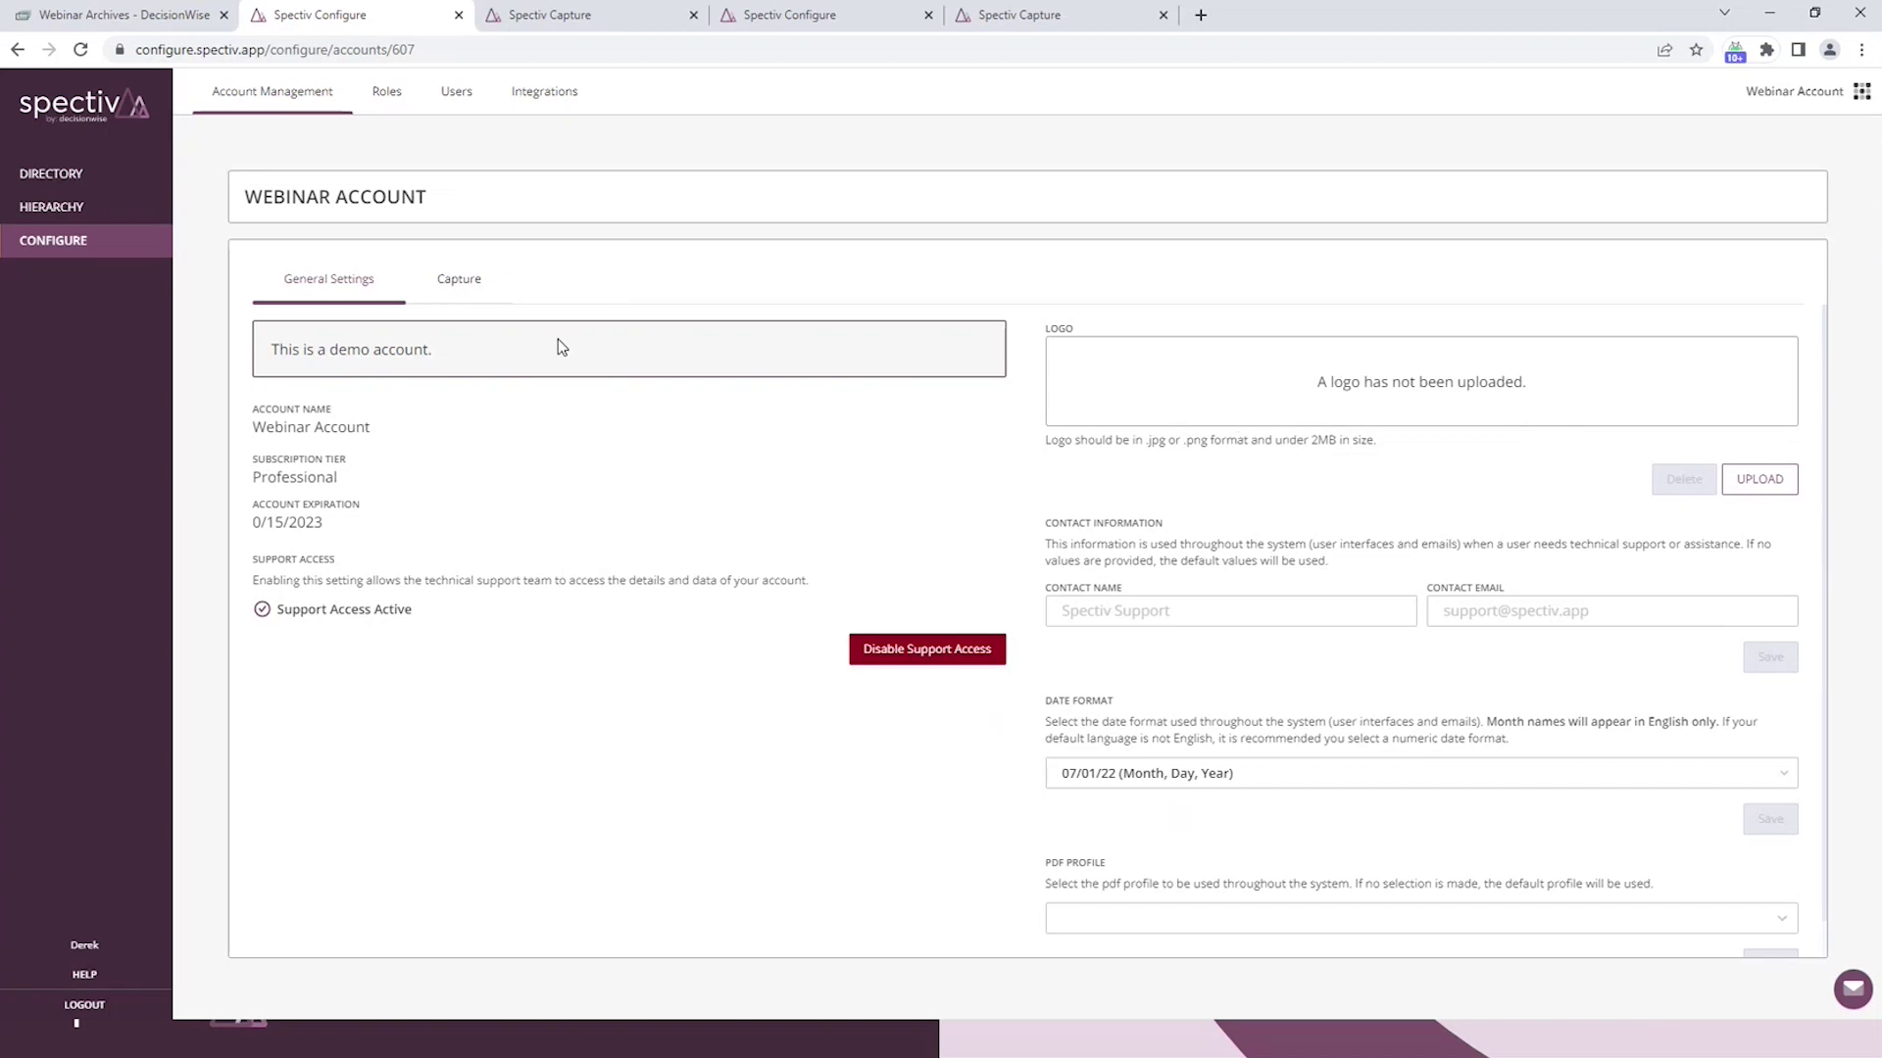
Try to enable Use Logo as Primary Branding in the account's Capture email options, save, and return to the general settings
{"action": "left_click", "coordinate": [466, 293]}
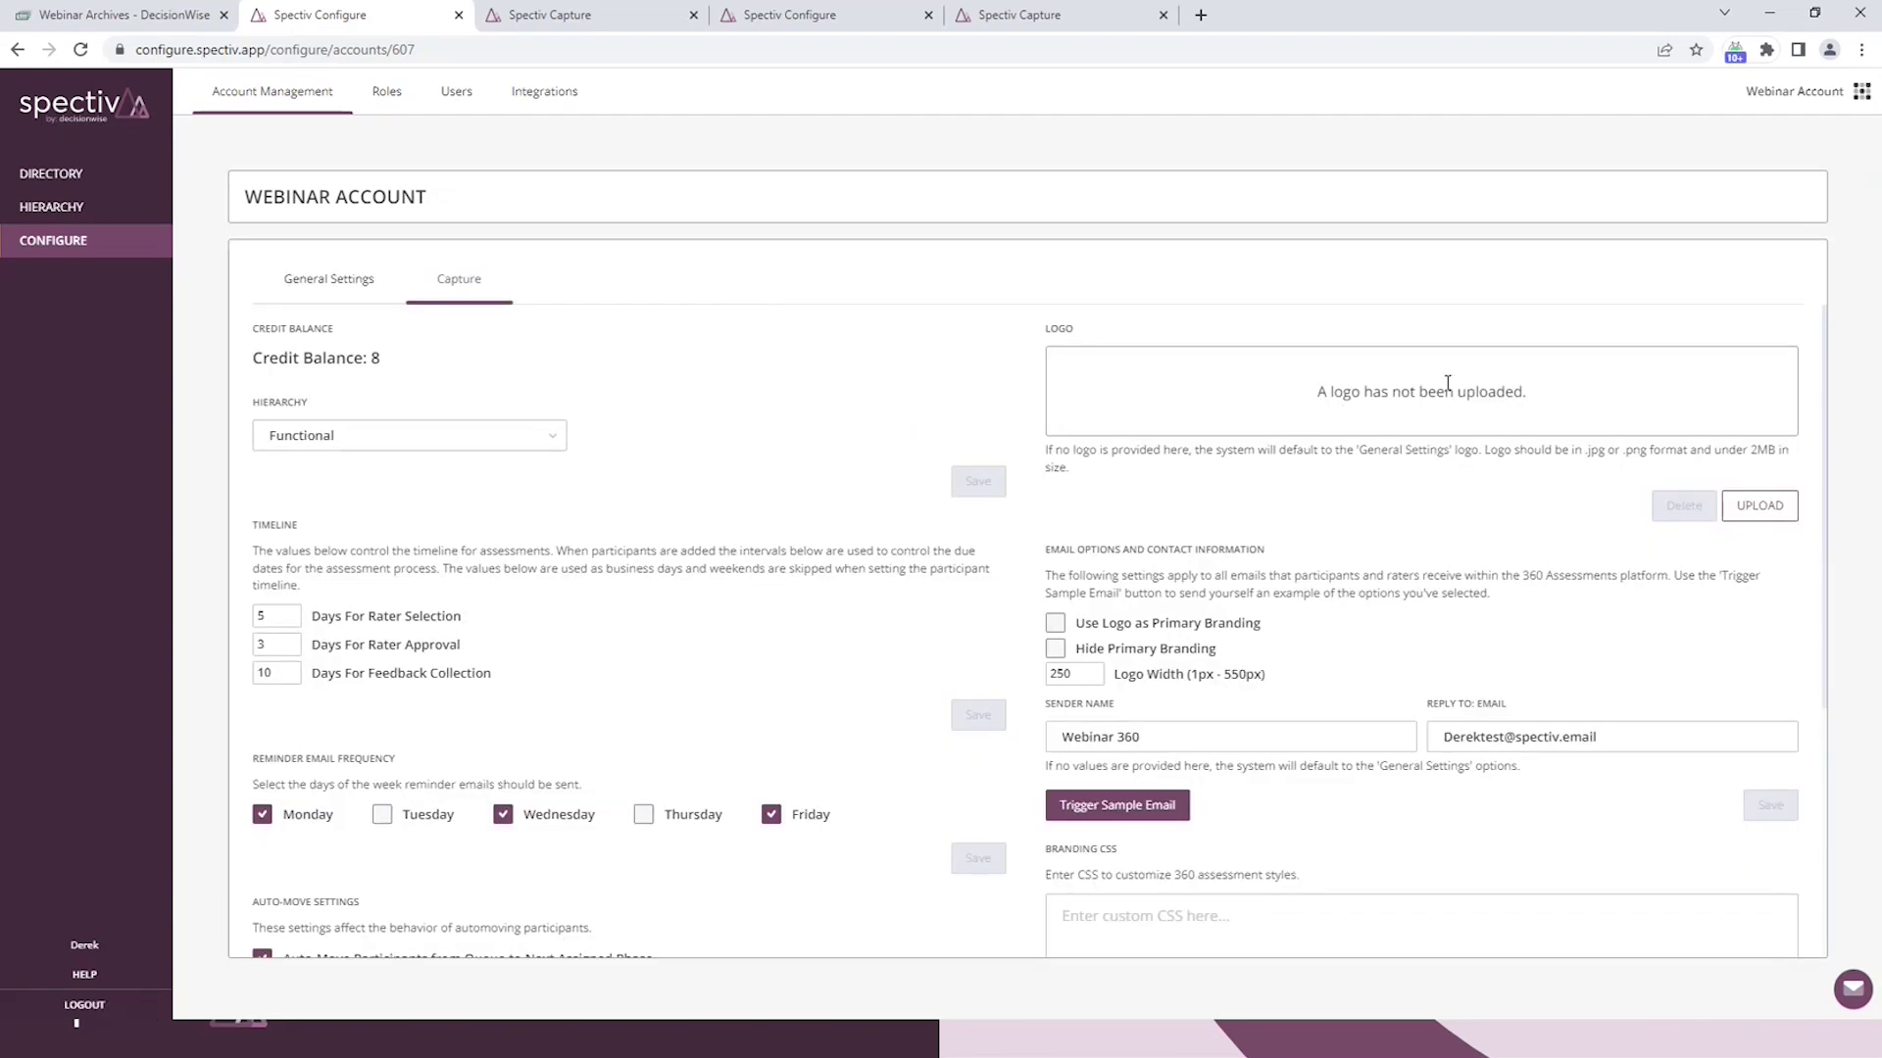
{"action": "left_click", "coordinate": [1054, 624]}
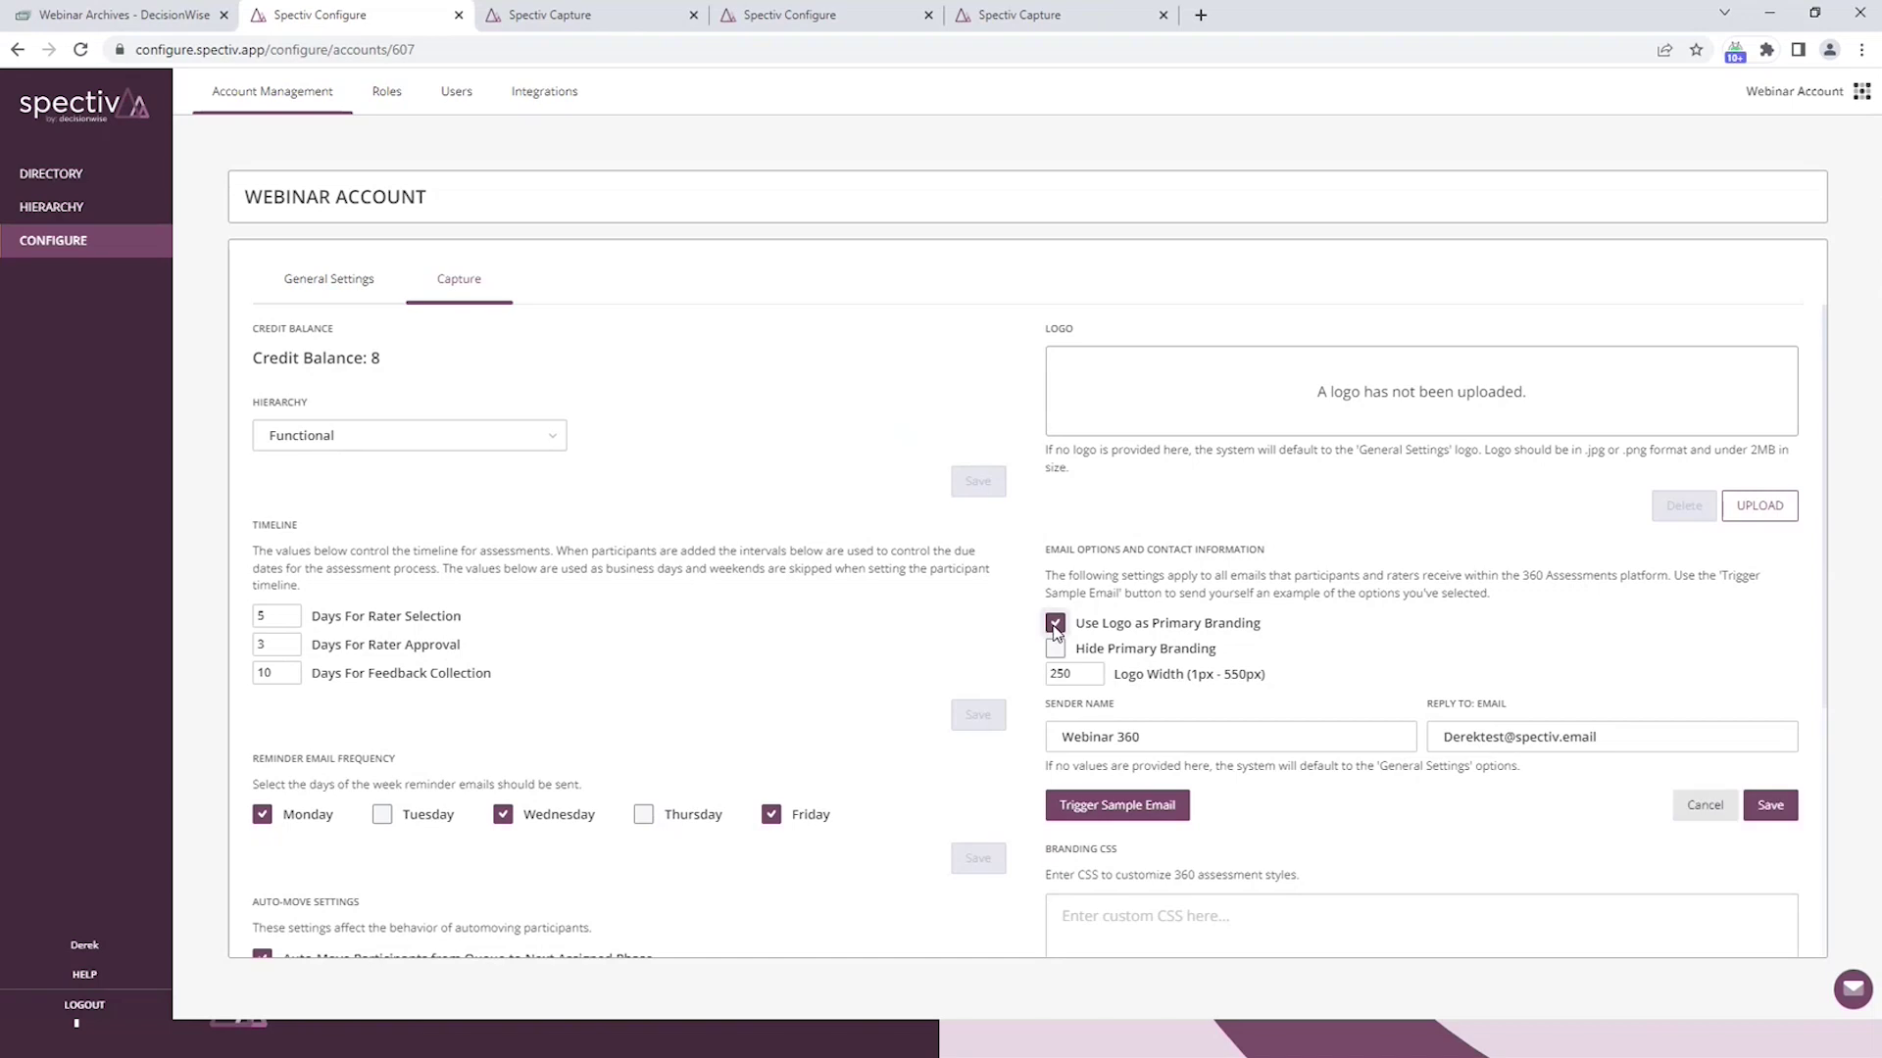
{"action": "left_click", "coordinate": [1776, 810]}
{"action": "left_click", "coordinate": [339, 290]}
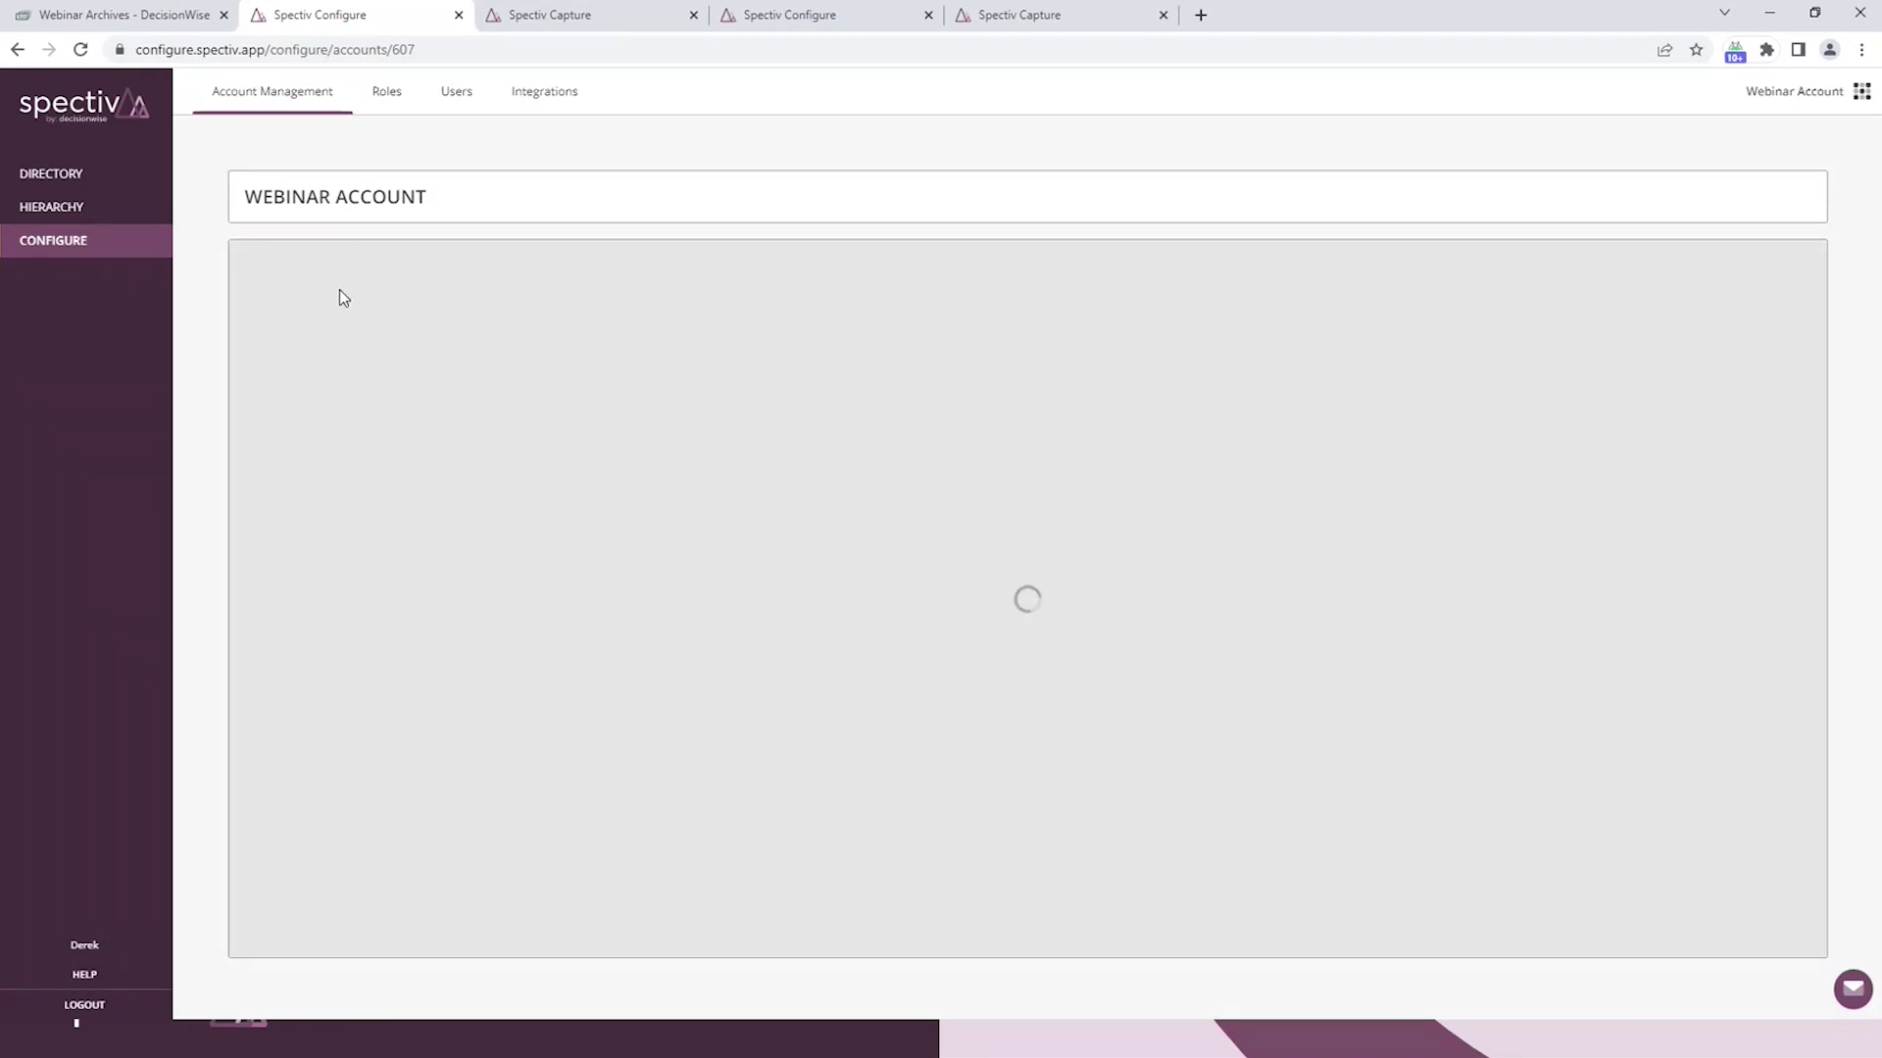
Reopen the account's Capture settings and clear the sender name and reply-to email in the email options
{"action": "left_click", "coordinate": [457, 296]}
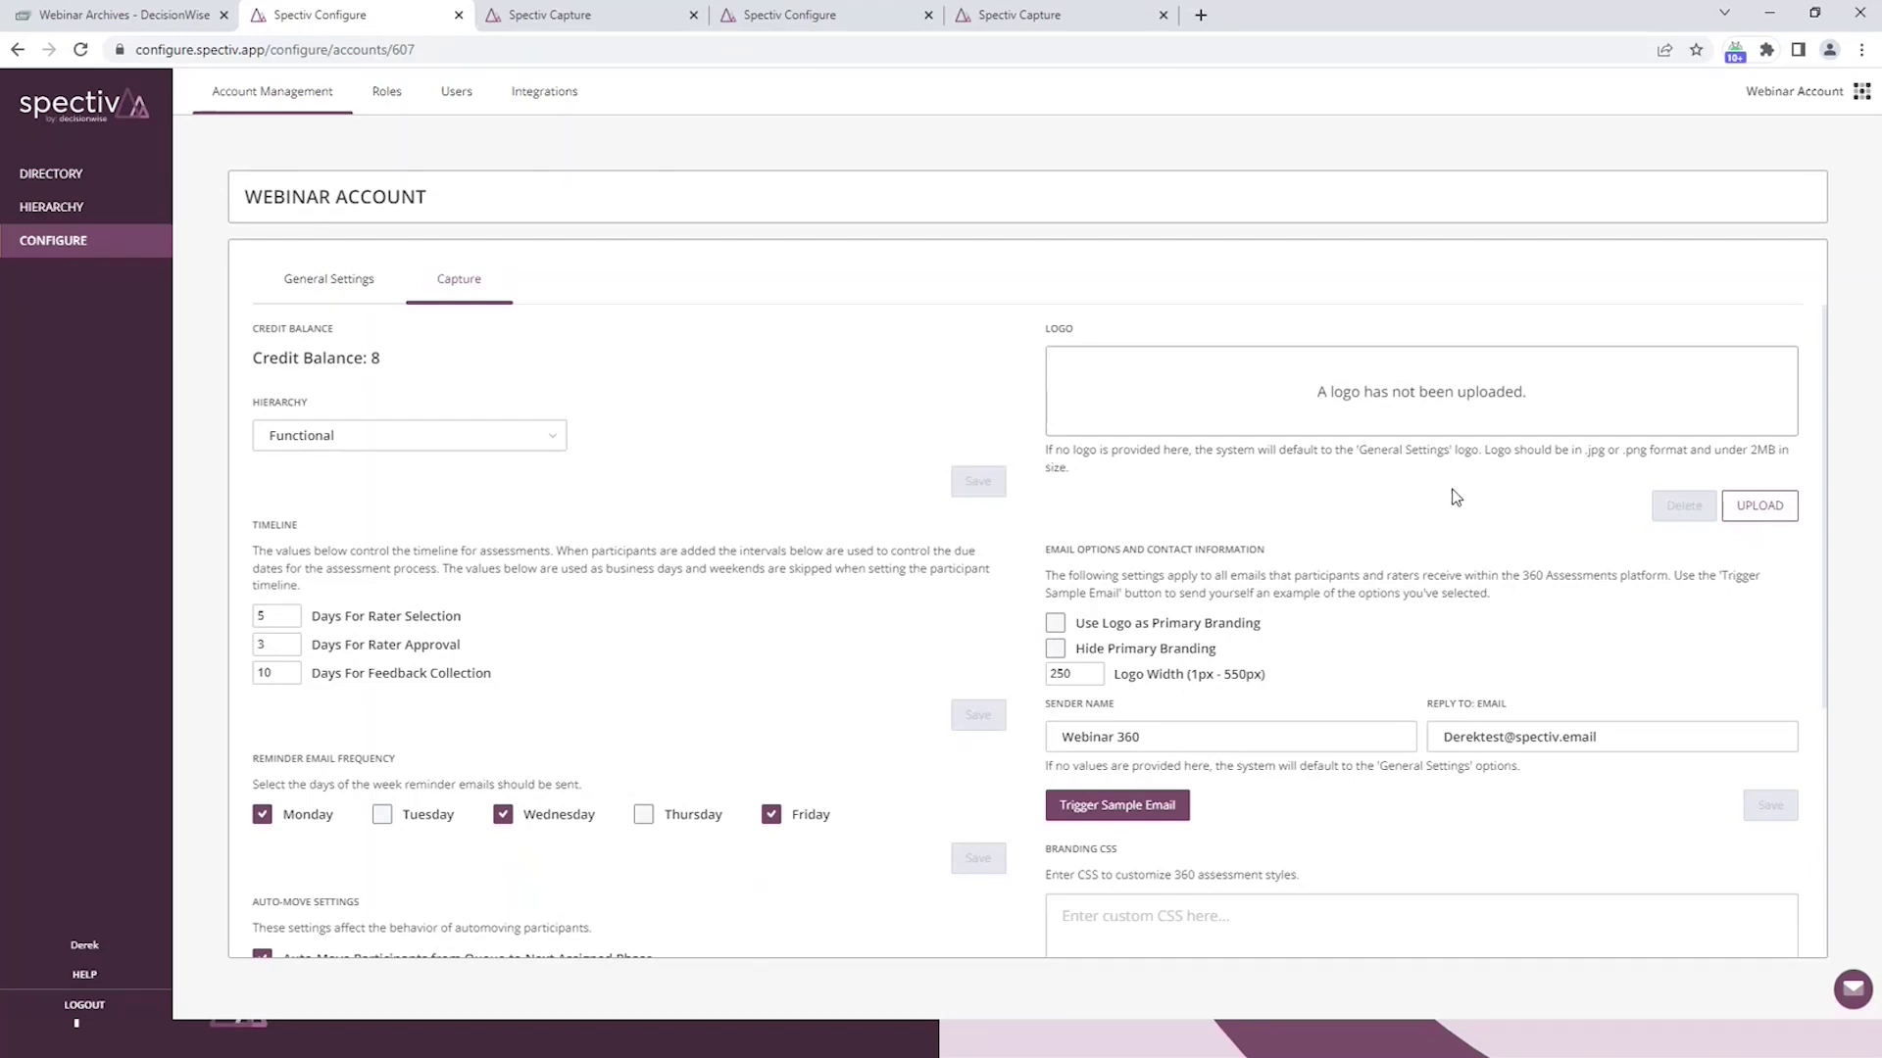
{"action": "scroll", "coordinate": [1454, 496], "scroll_direction": "down", "scroll_amount": 2}
{"action": "scroll", "coordinate": [1454, 497], "scroll_direction": "up", "scroll_amount": 2}
{"action": "scroll", "coordinate": [1369, 429], "scroll_direction": "down", "scroll_amount": 2}
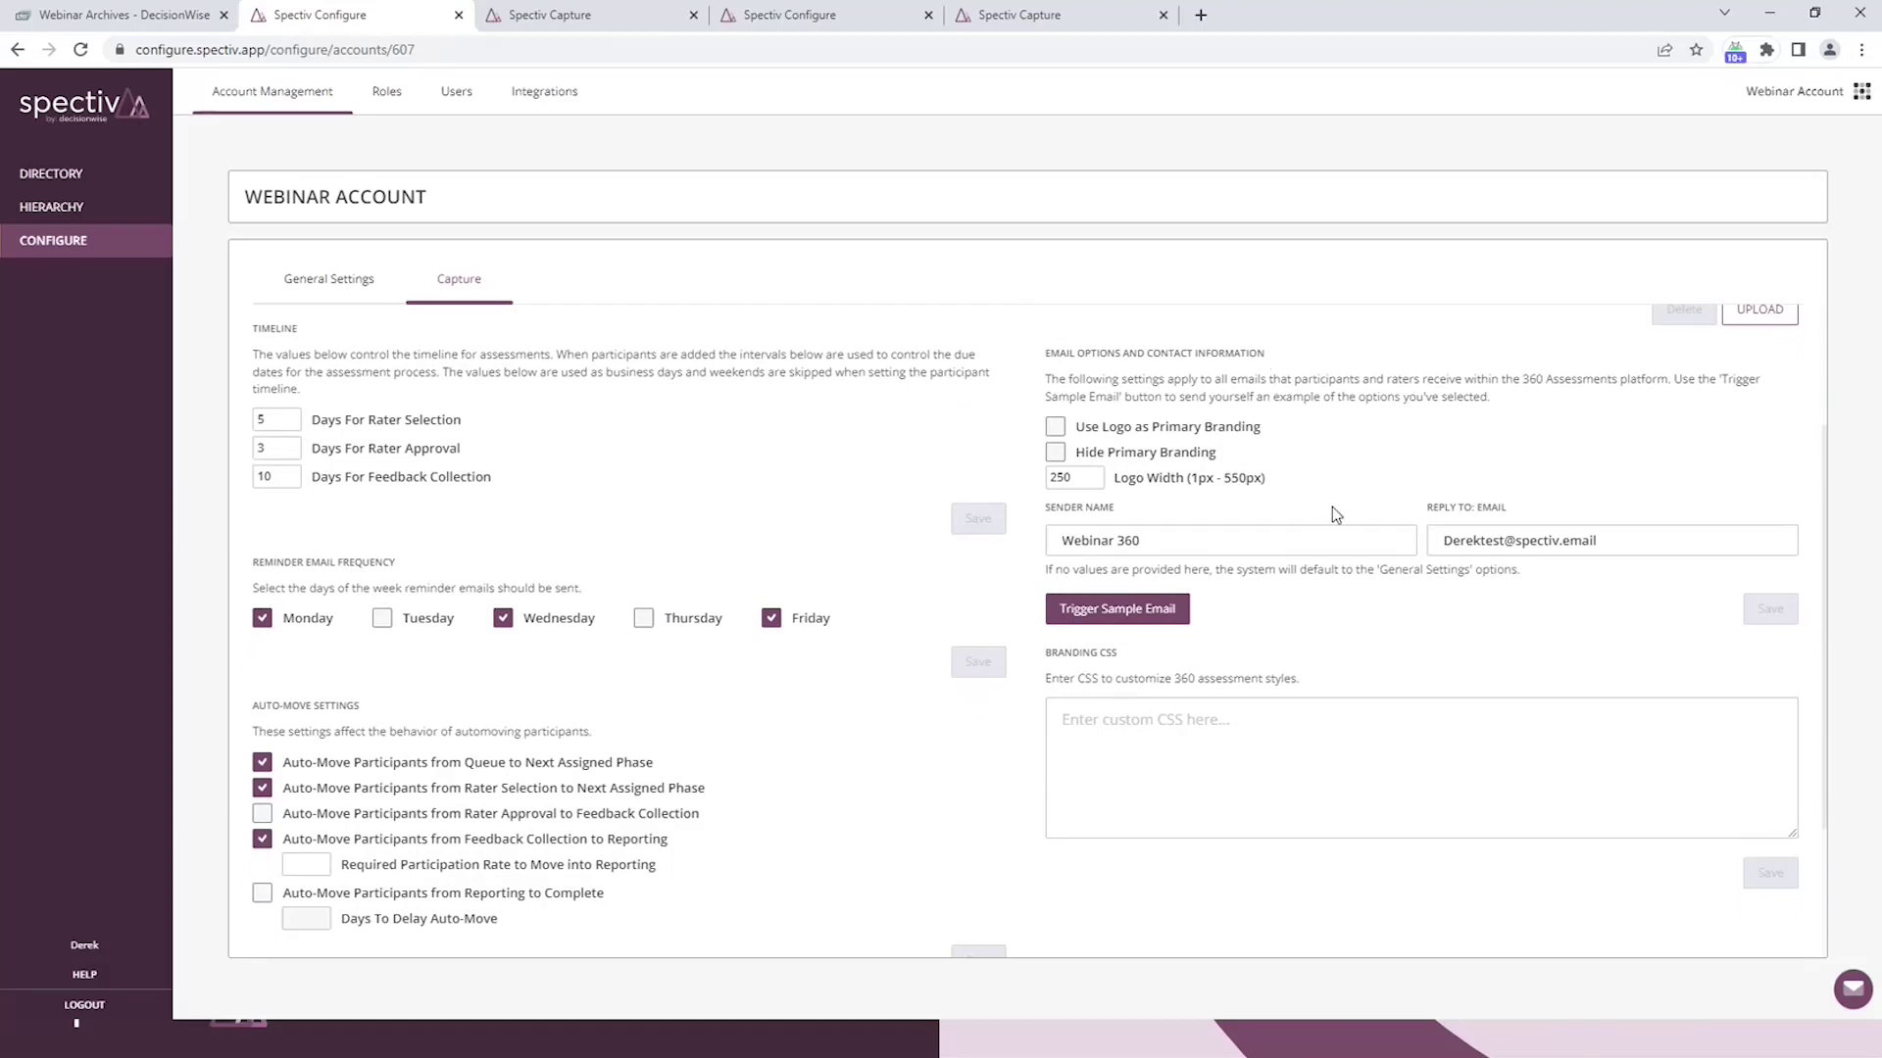
{"action": "scroll", "coordinate": [1343, 626], "scroll_direction": "up", "scroll_amount": 2}
{"action": "scroll", "coordinate": [1342, 625], "scroll_direction": "up", "scroll_amount": 1}
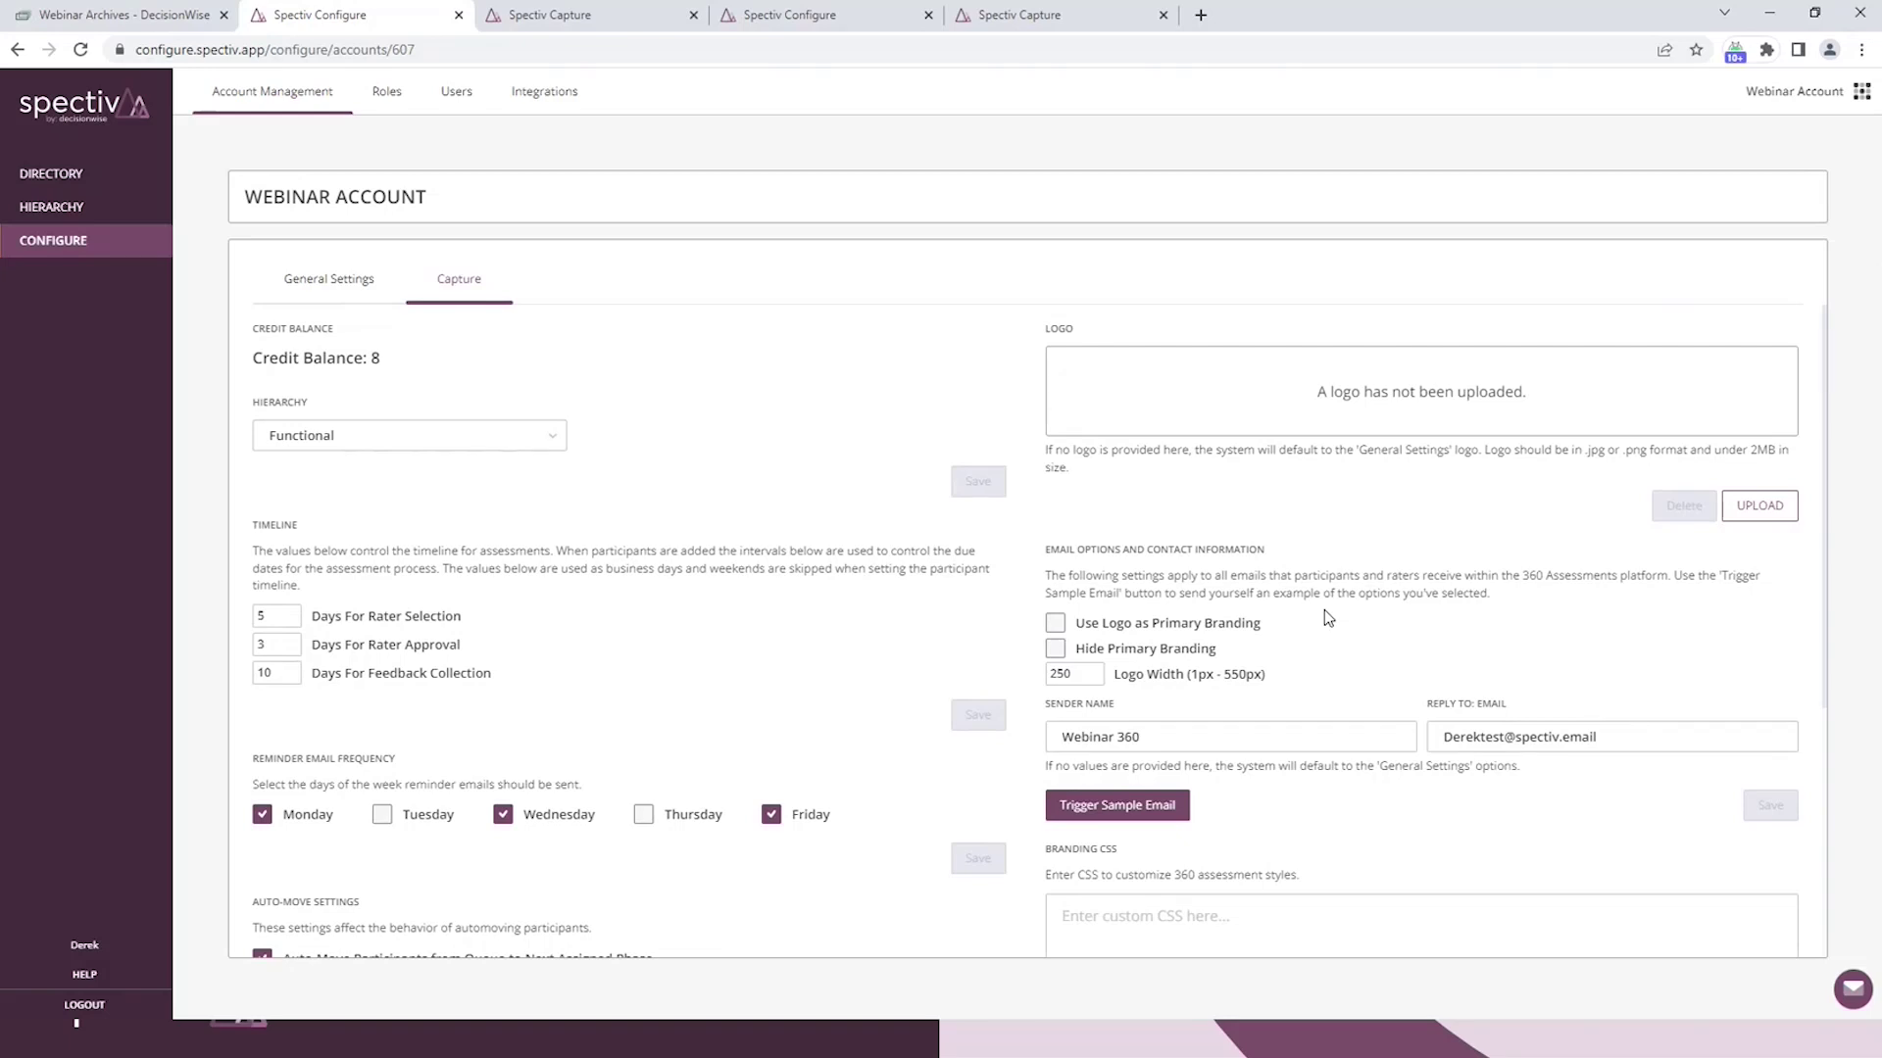
{"action": "left_click_drag", "start_coordinate": [1138, 738], "coordinate": [1038, 745]}
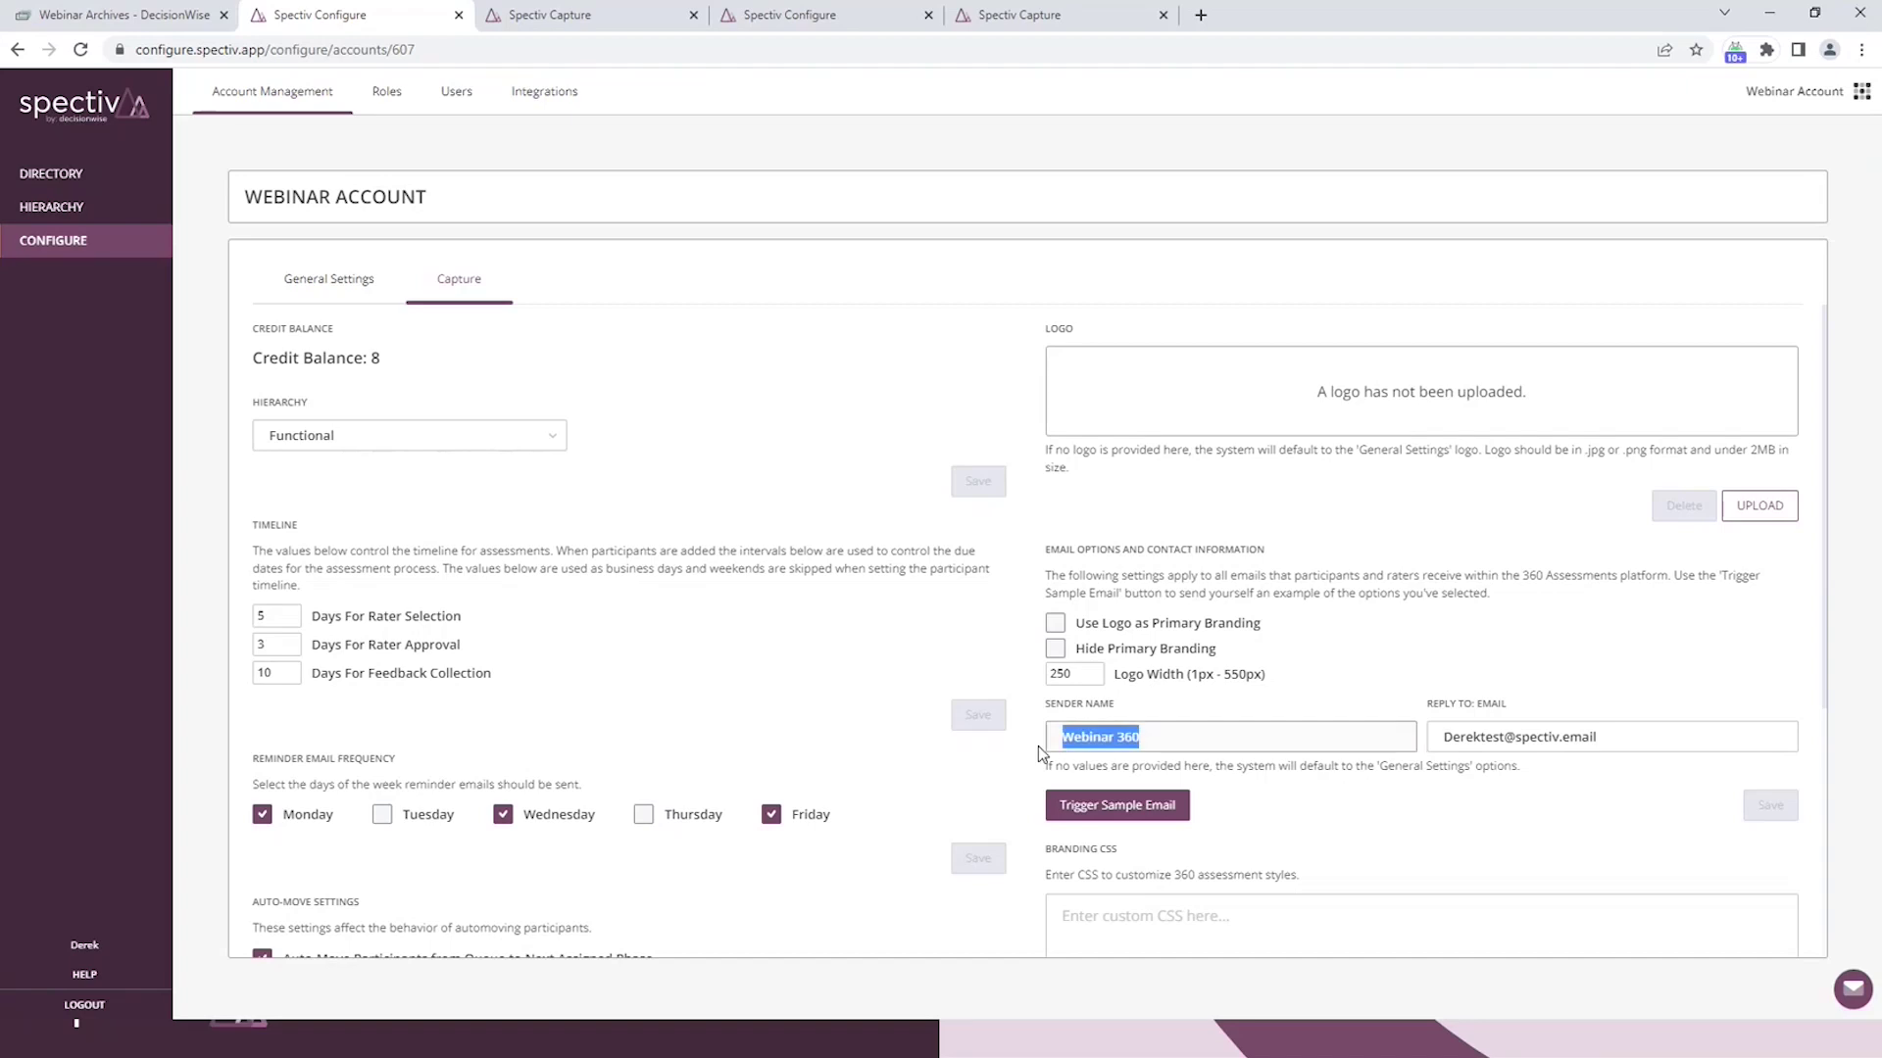
{"action": "key", "text": "BackSpace"}
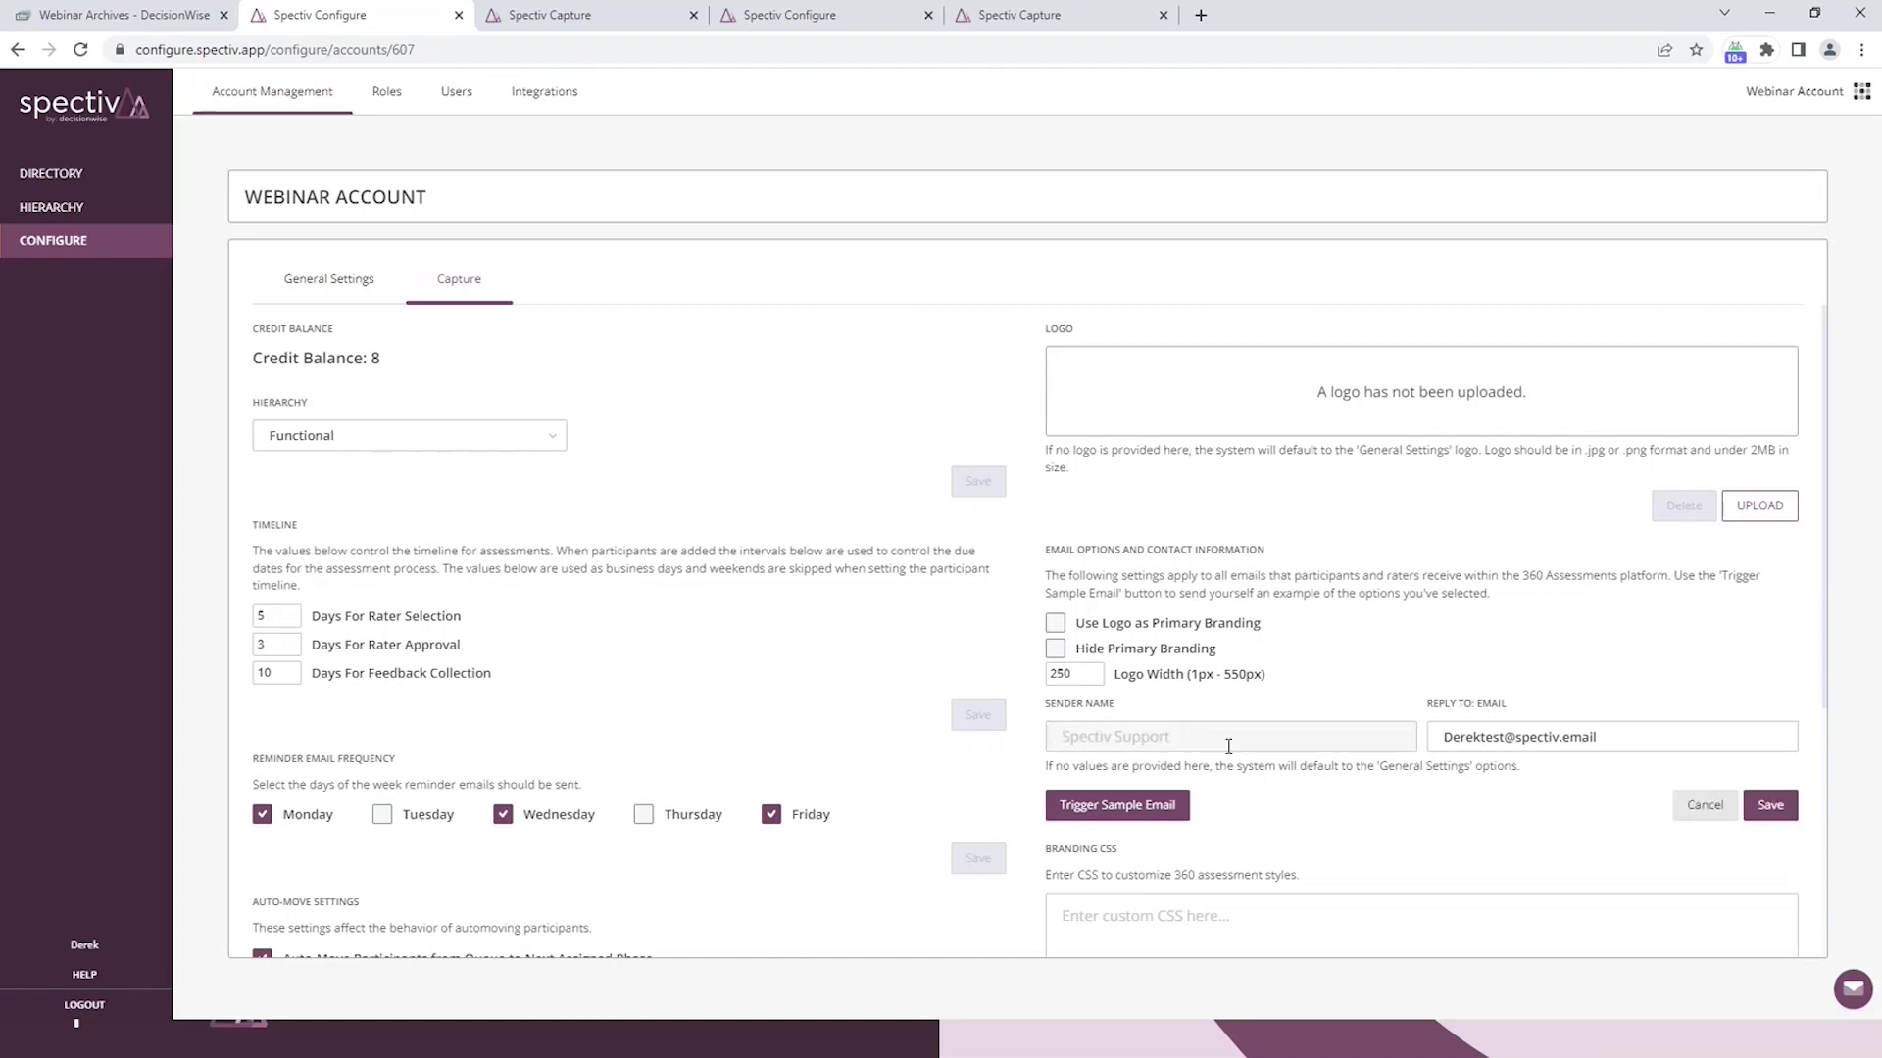
{"action": "left_click_drag", "start_coordinate": [1611, 739], "coordinate": [1433, 742]}
{"action": "key", "text": "BackSpace"}
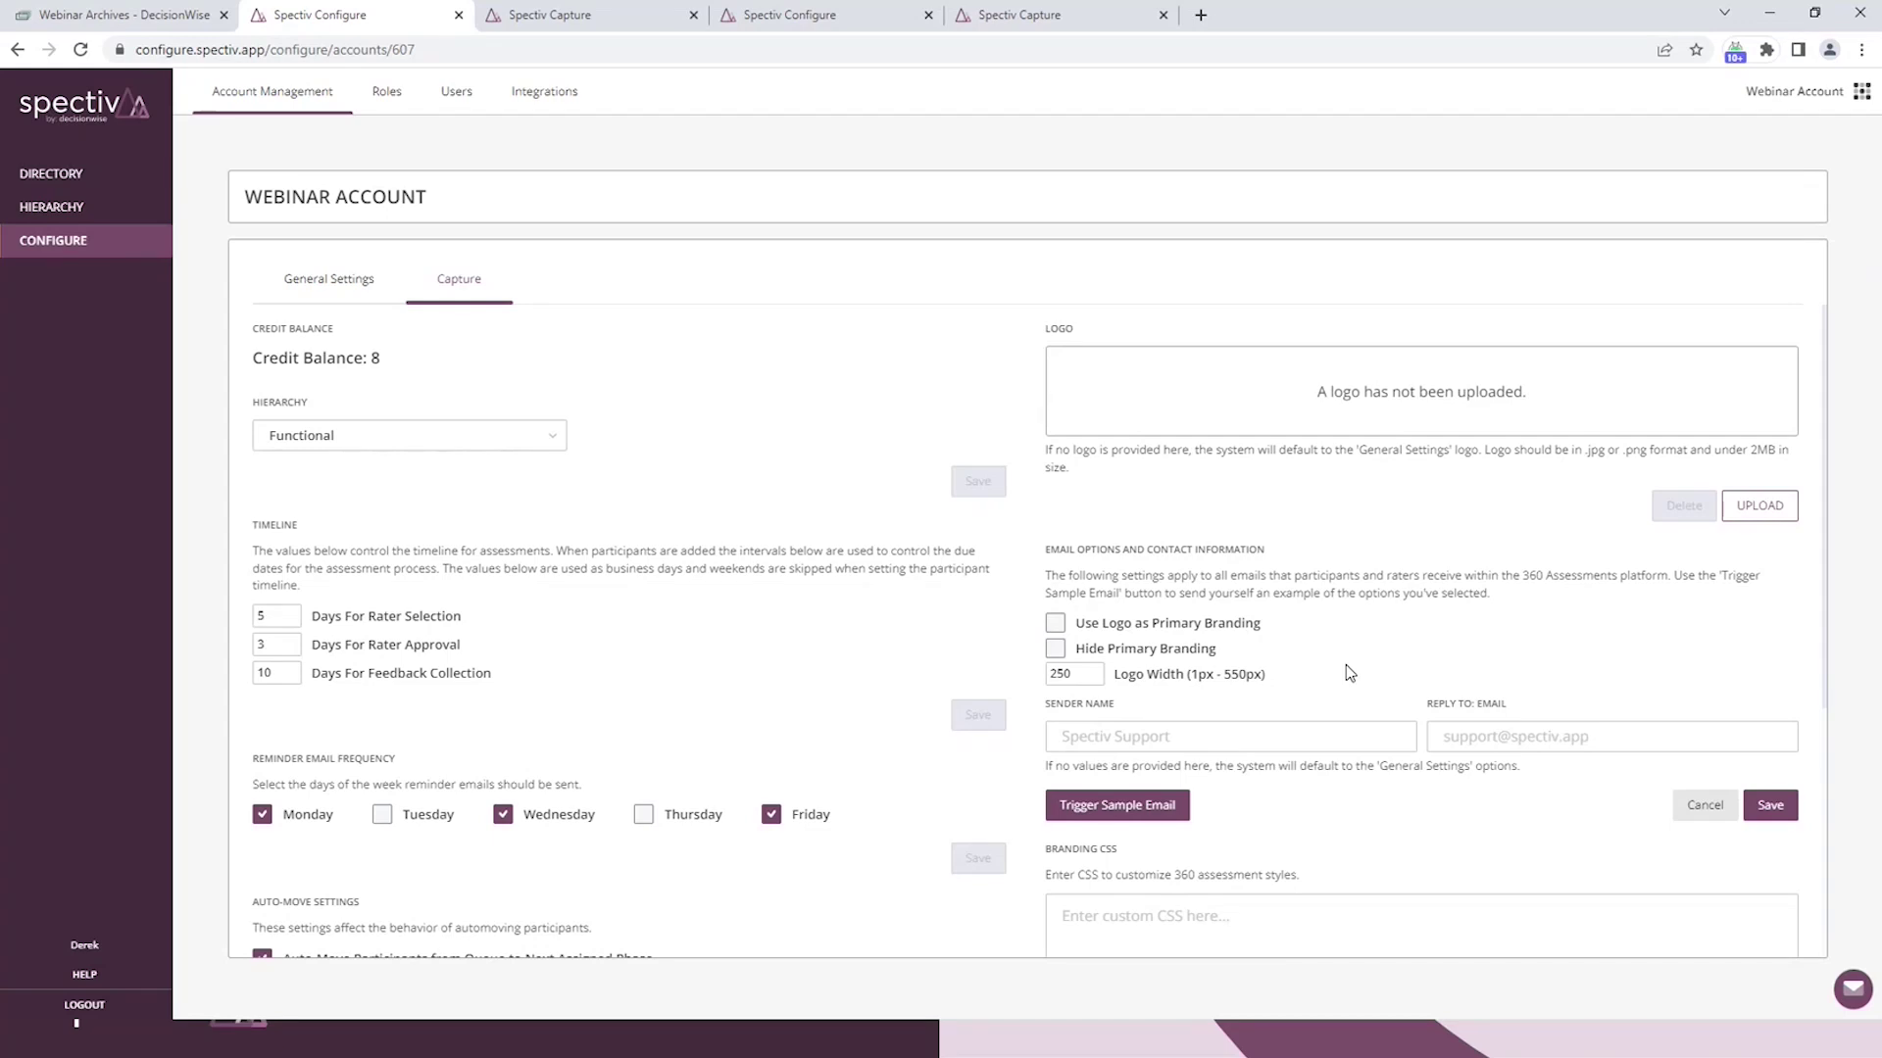
{"action": "left_click", "coordinate": [1101, 735]}
Examine the account's timeline, reminder email frequency, auto-move settings and additional options
{"action": "scroll", "coordinate": [784, 459], "scroll_direction": "down", "scroll_amount": 2}
{"action": "scroll", "coordinate": [784, 458], "scroll_direction": "up", "scroll_amount": 1}
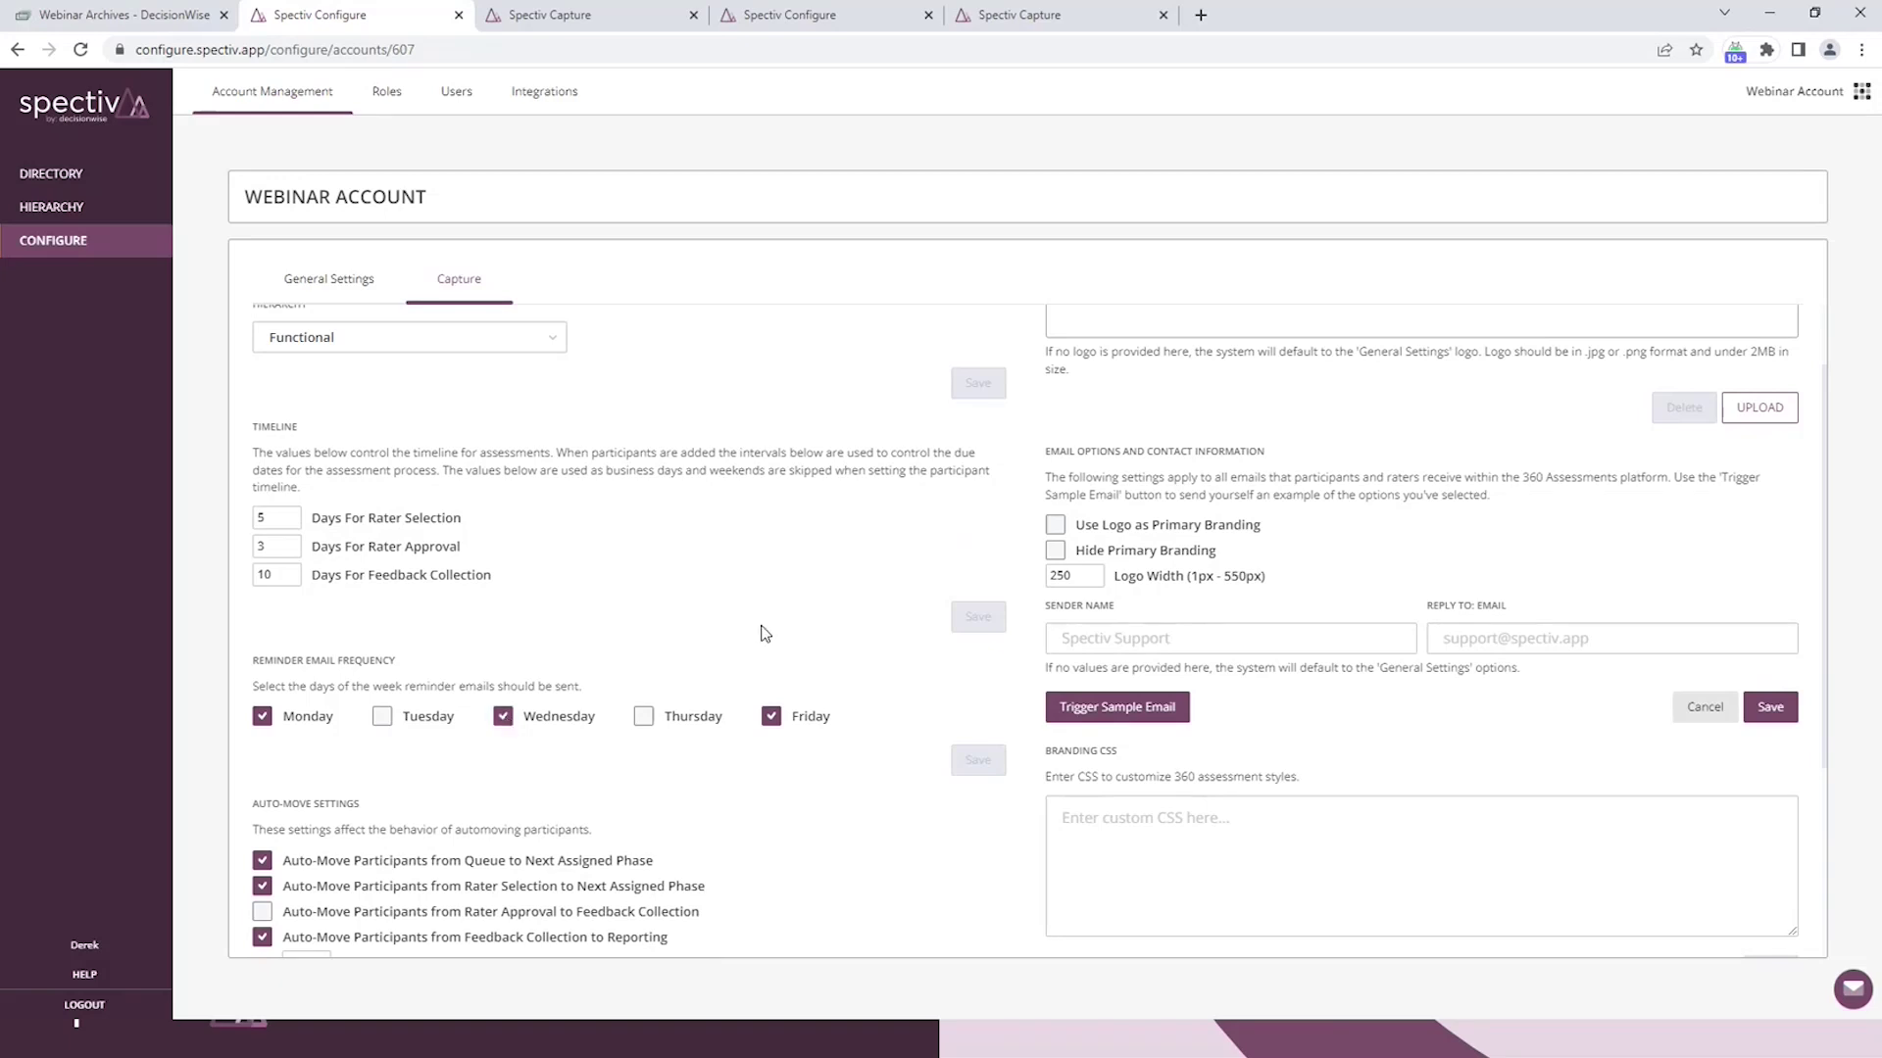
{"action": "left_click", "coordinate": [771, 716]}
{"action": "scroll", "coordinate": [753, 515], "scroll_direction": "down", "scroll_amount": 1}
{"action": "scroll", "coordinate": [748, 521], "scroll_direction": "up", "scroll_amount": 1}
{"action": "scroll", "coordinate": [653, 455], "scroll_direction": "down", "scroll_amount": 1}
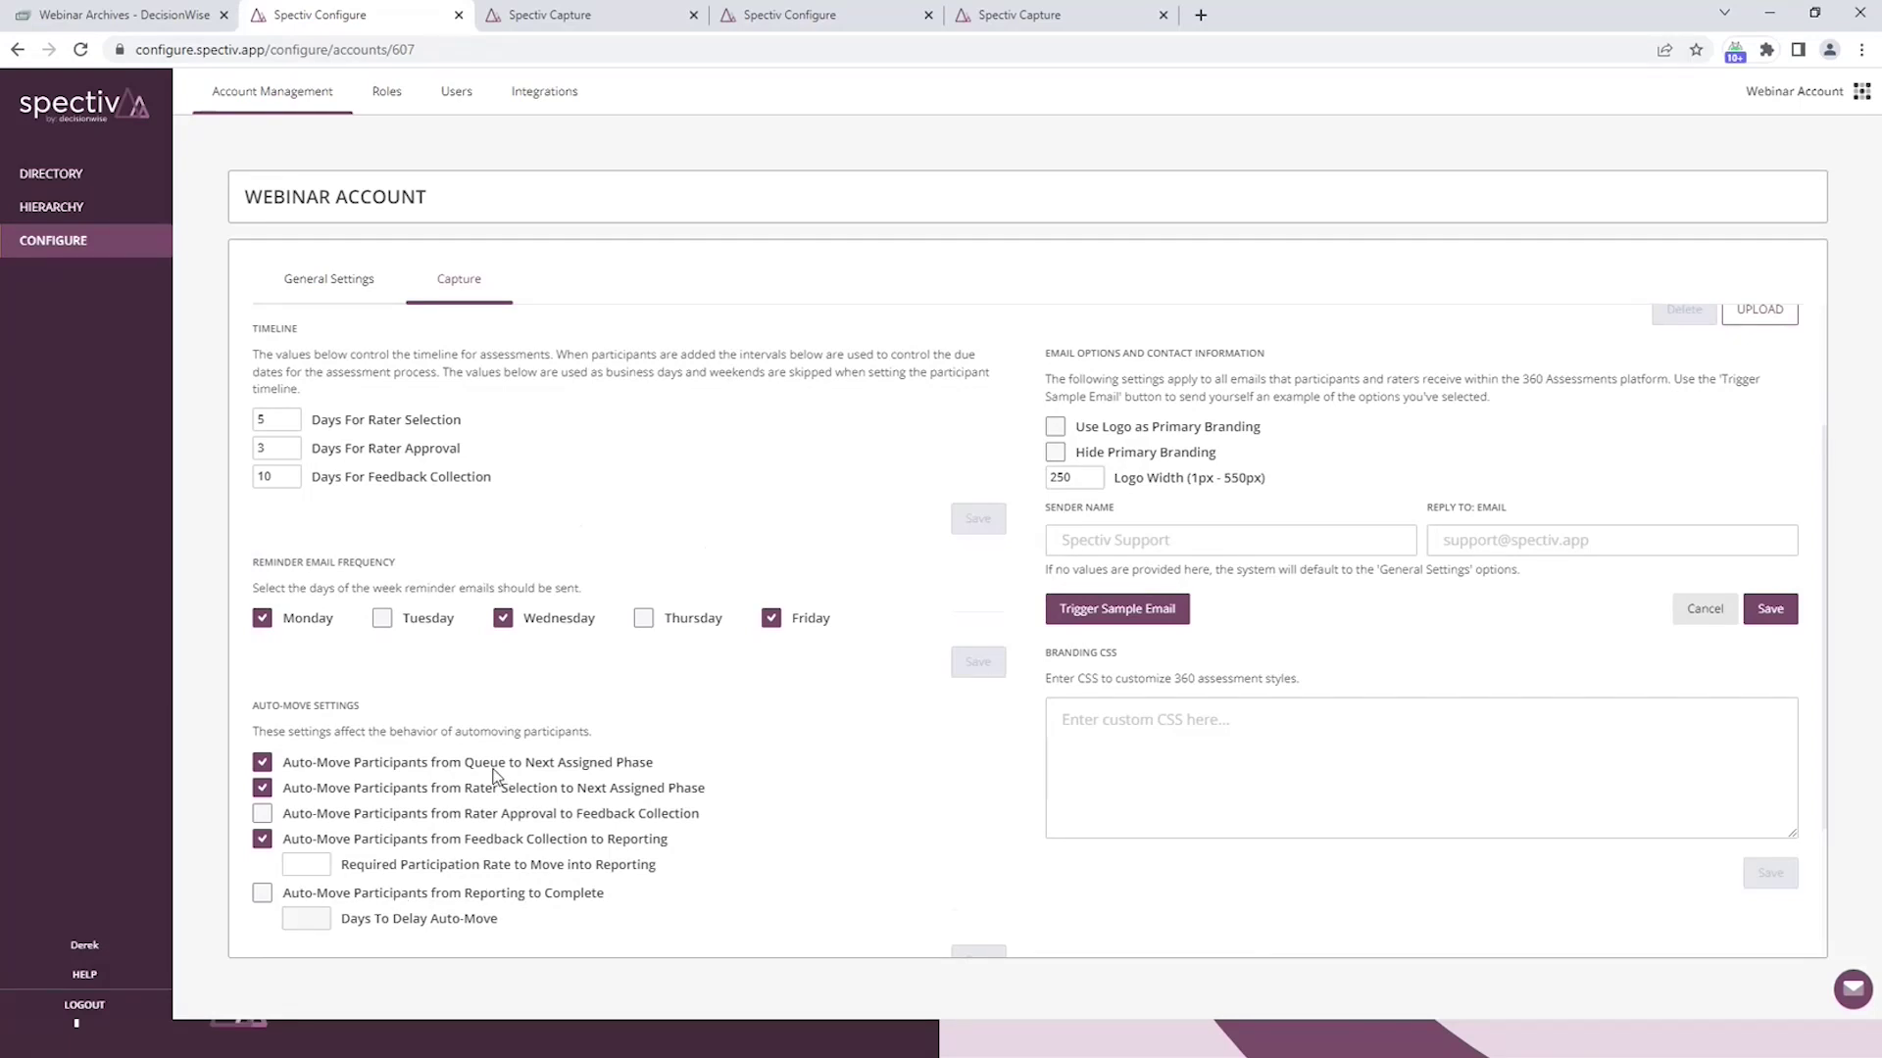
{"action": "scroll", "coordinate": [497, 779], "scroll_direction": "down", "scroll_amount": 1}
{"action": "scroll", "coordinate": [495, 779], "scroll_direction": "down", "scroll_amount": 2}
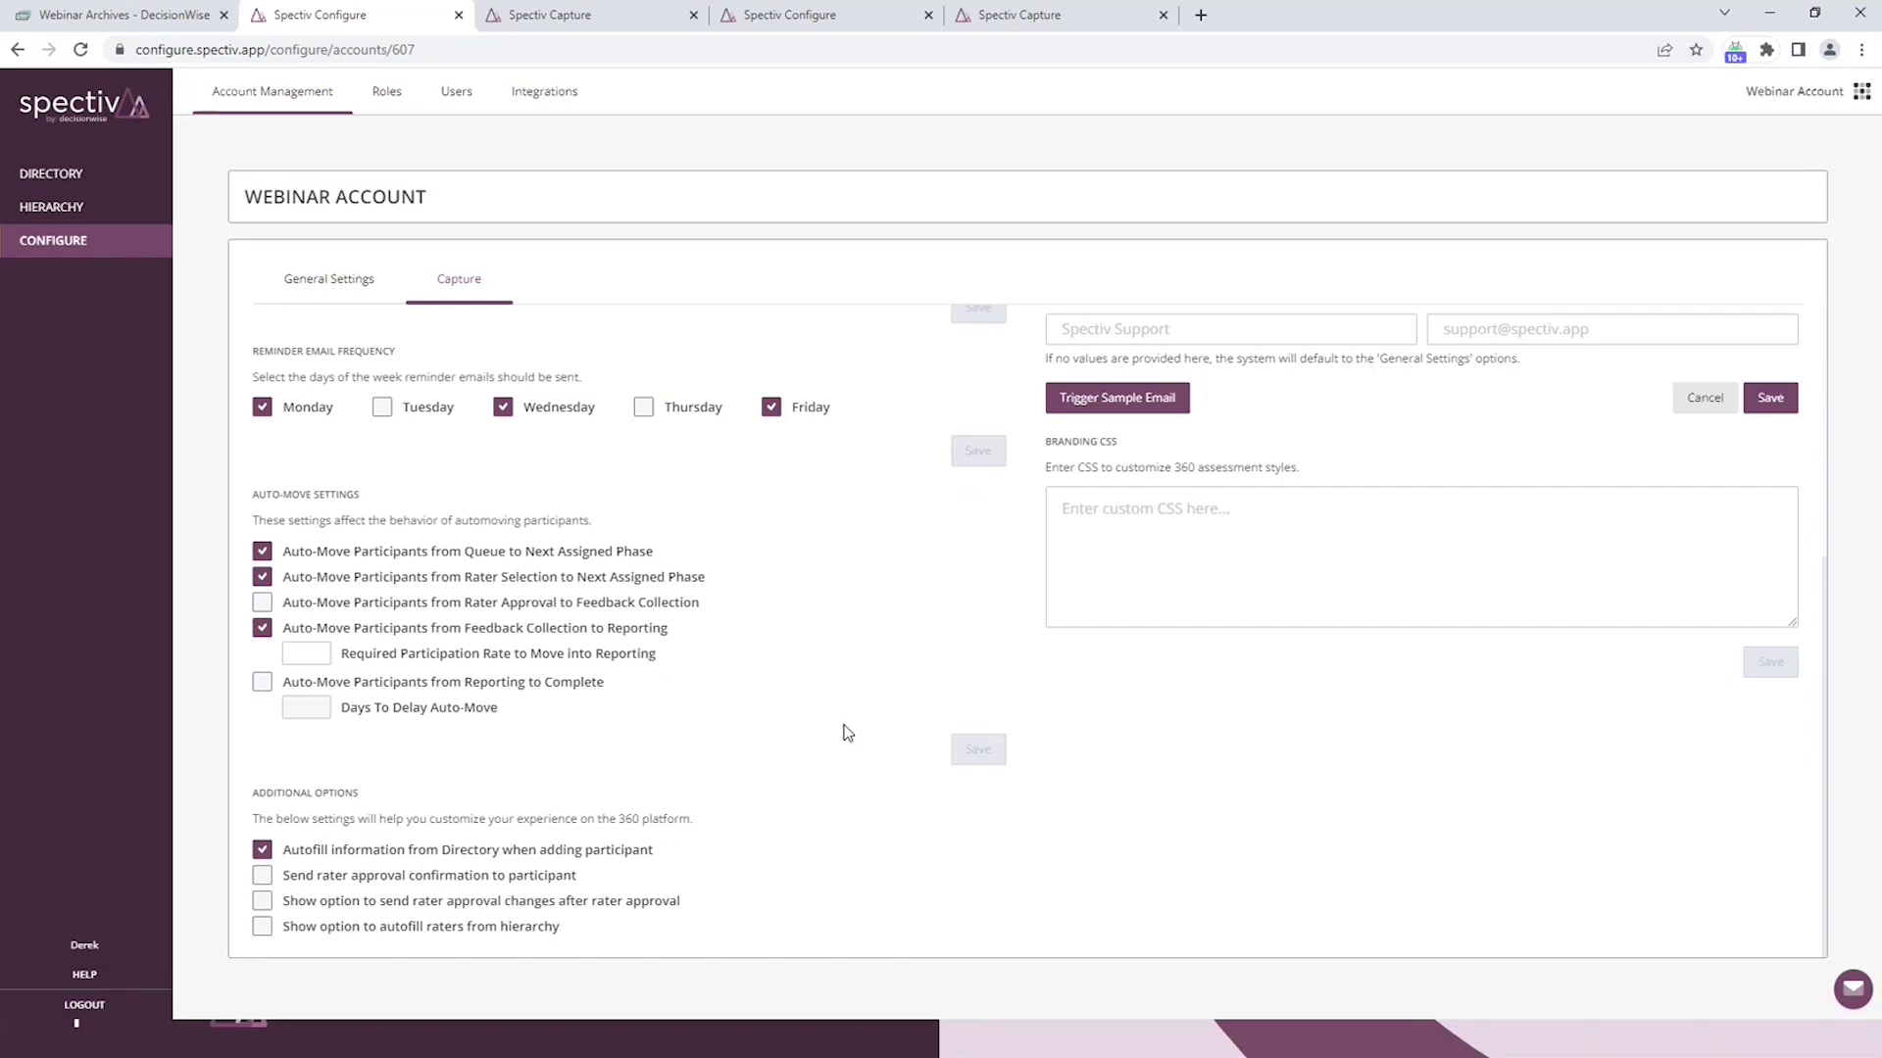
Switch to the Example Co. demo account's browser window and open its directory of people
{"action": "left_click", "coordinate": [585, 21]}
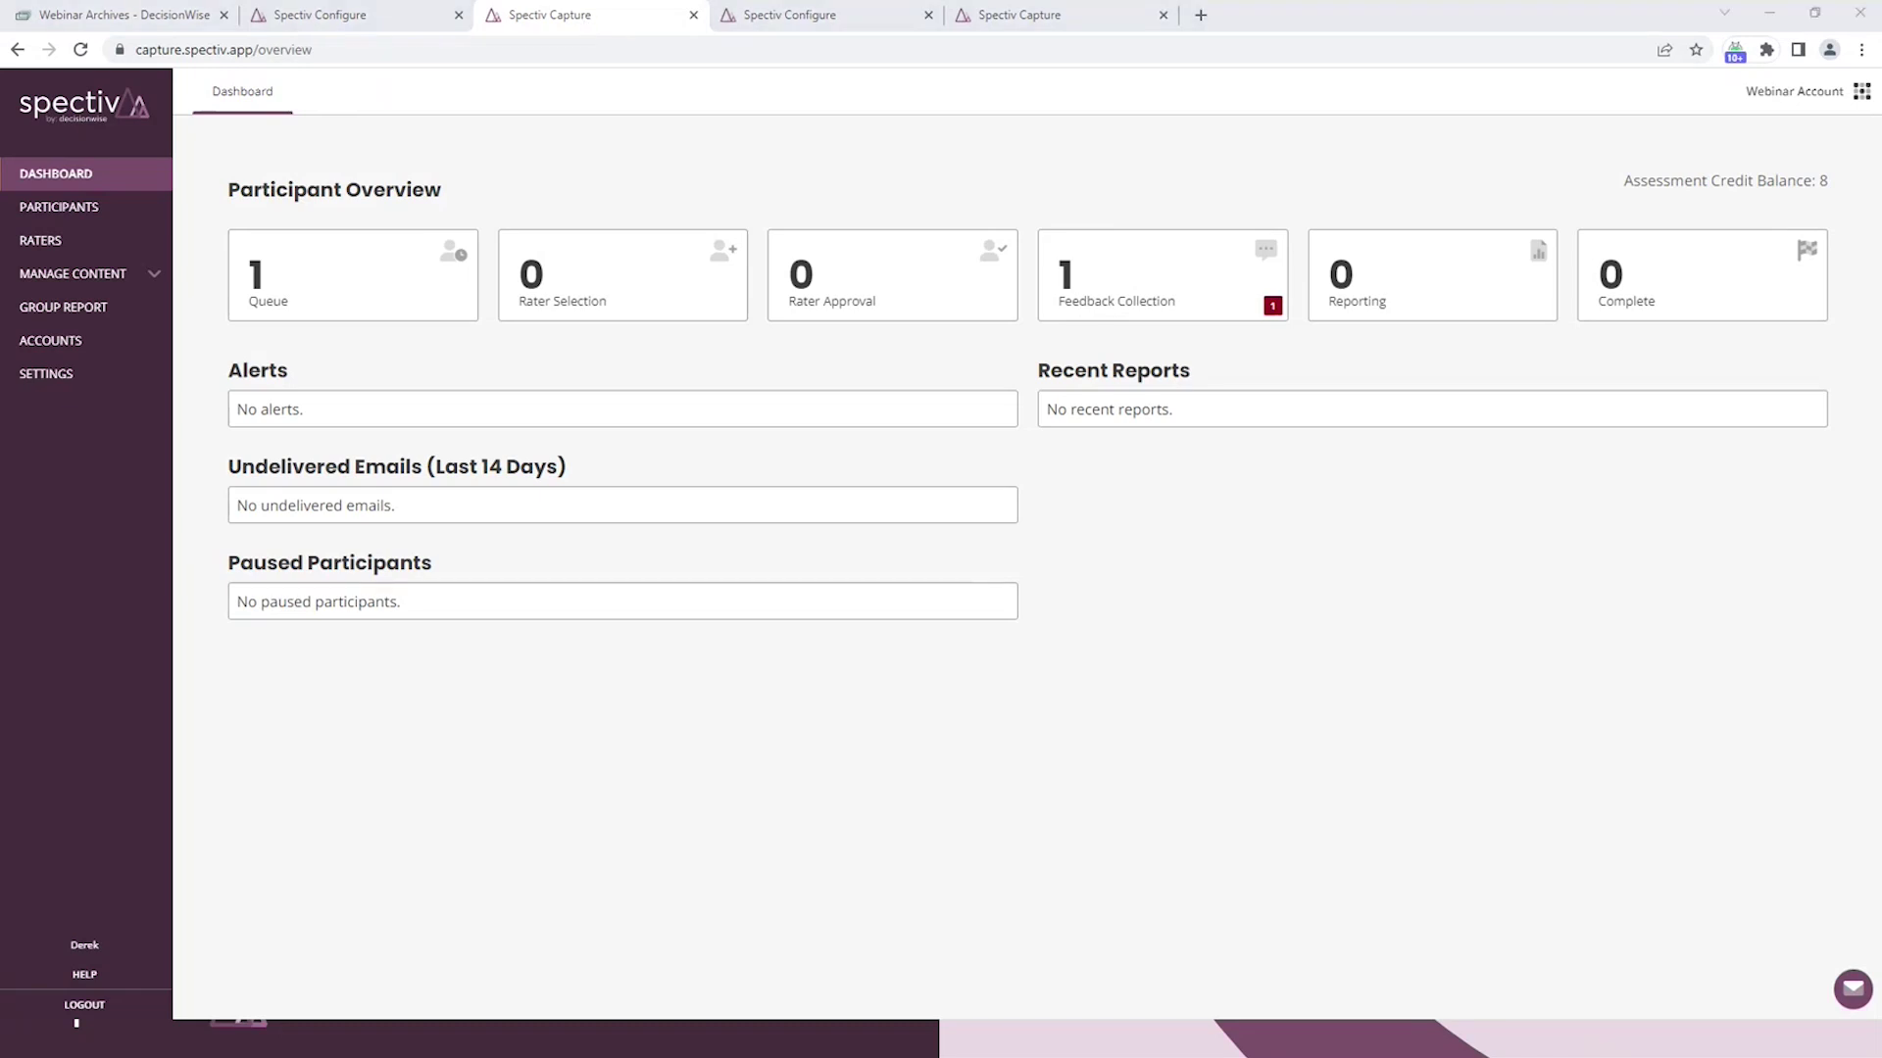
{"action": "key", "text": "alt+Tab"}
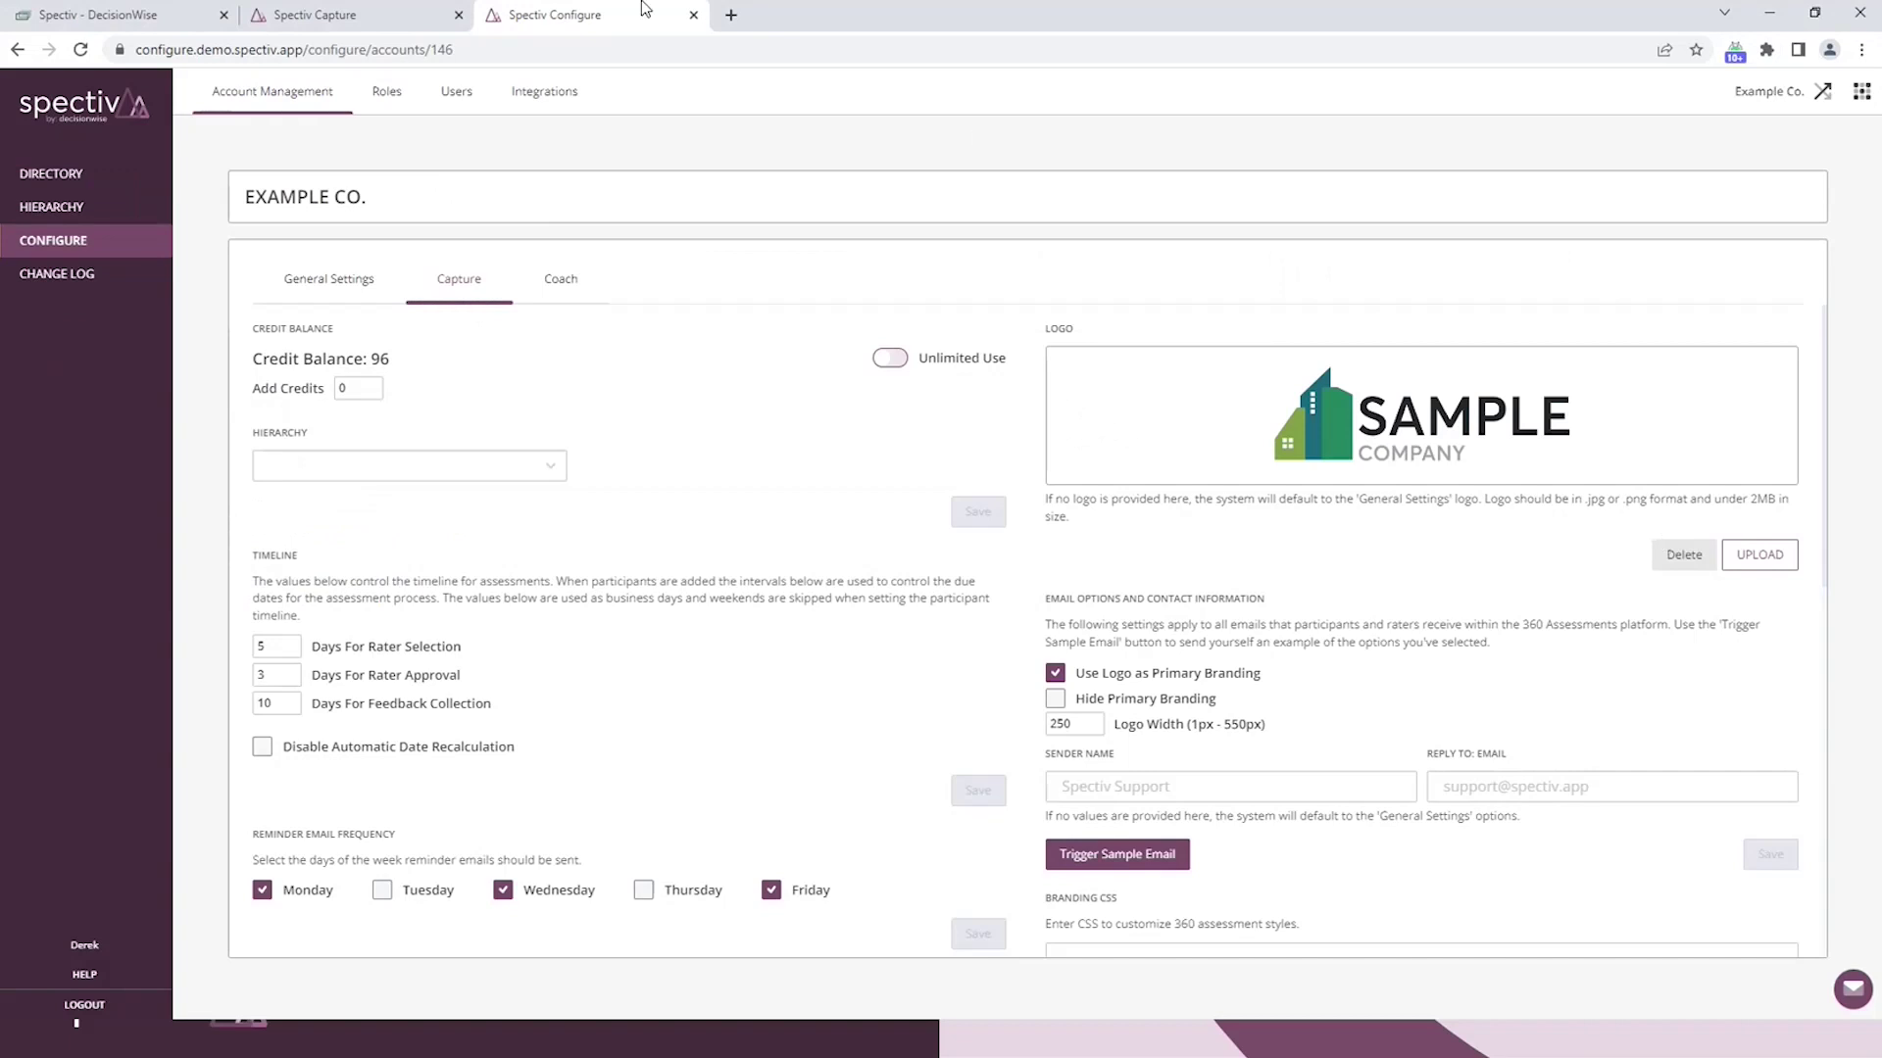
{"action": "left_click", "coordinate": [53, 177]}
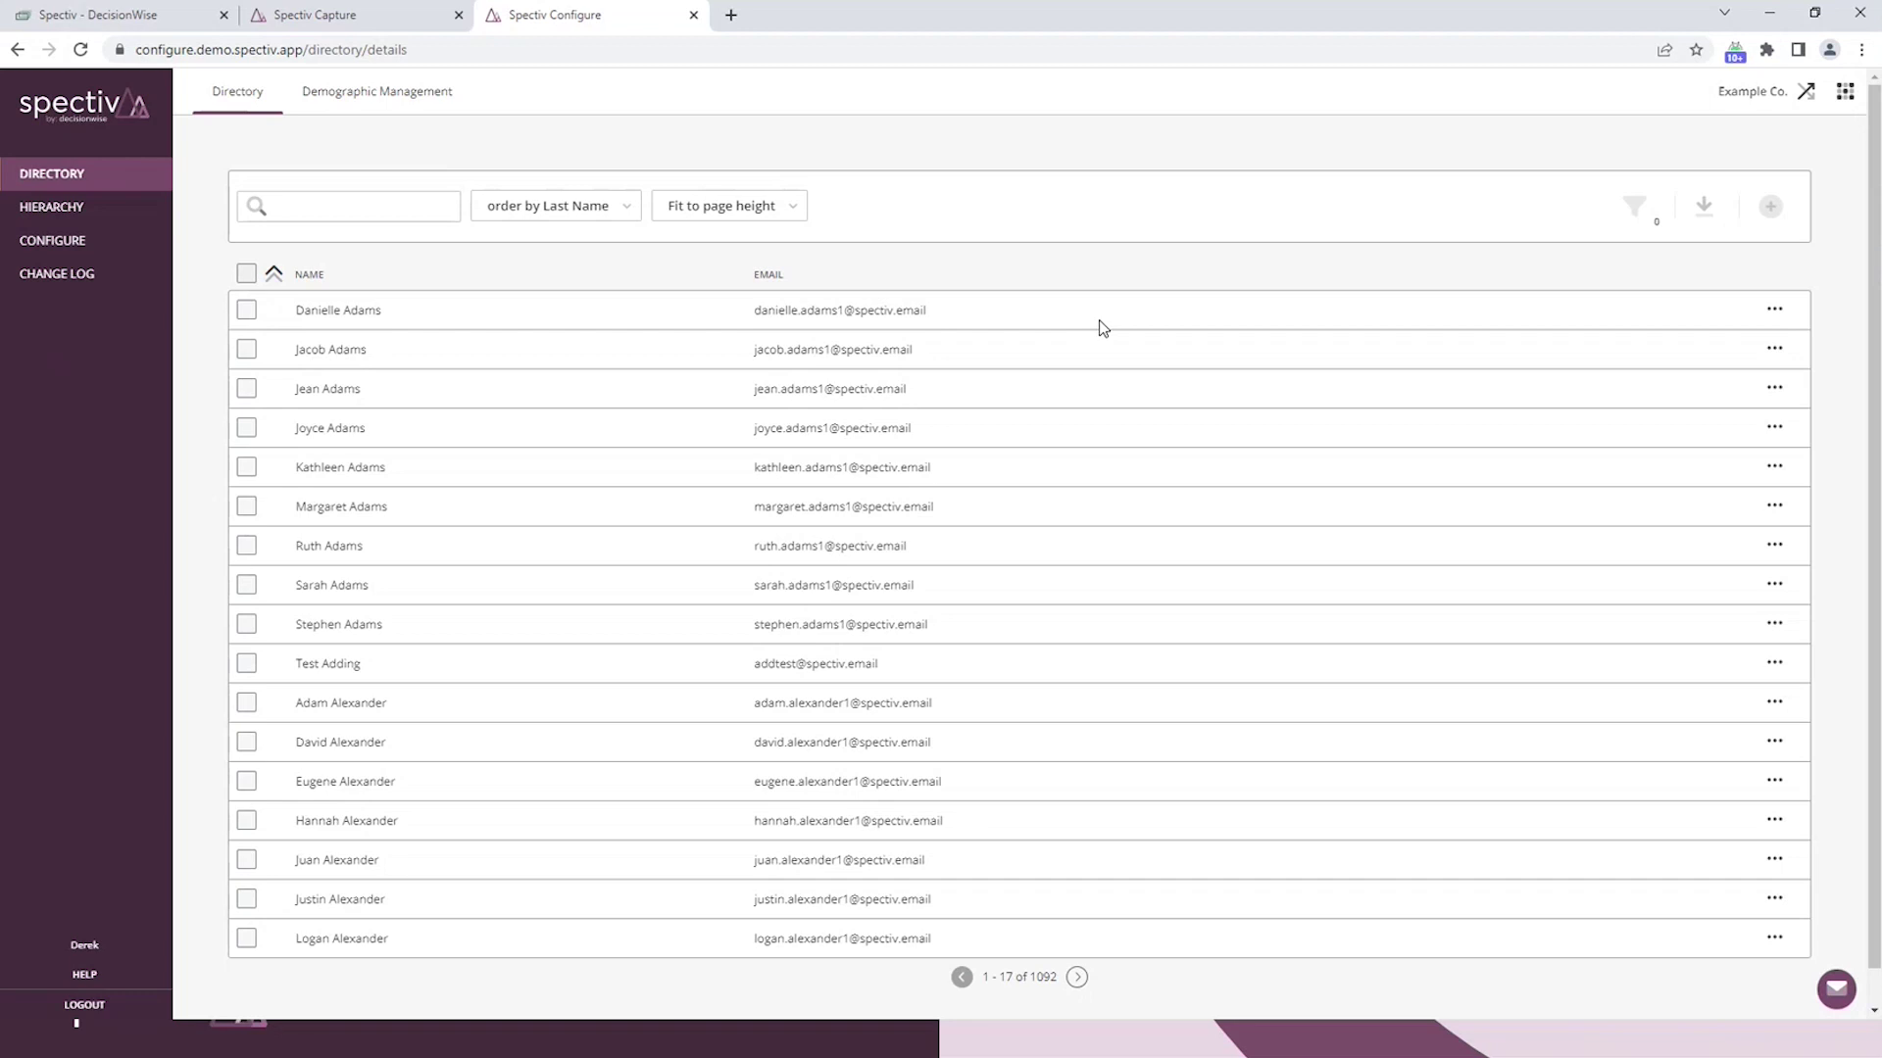
Copy the rater selection link of the participant tagged DEC-22 from Capture and open it in a new browser tab
{"action": "left_click", "coordinate": [345, 15]}
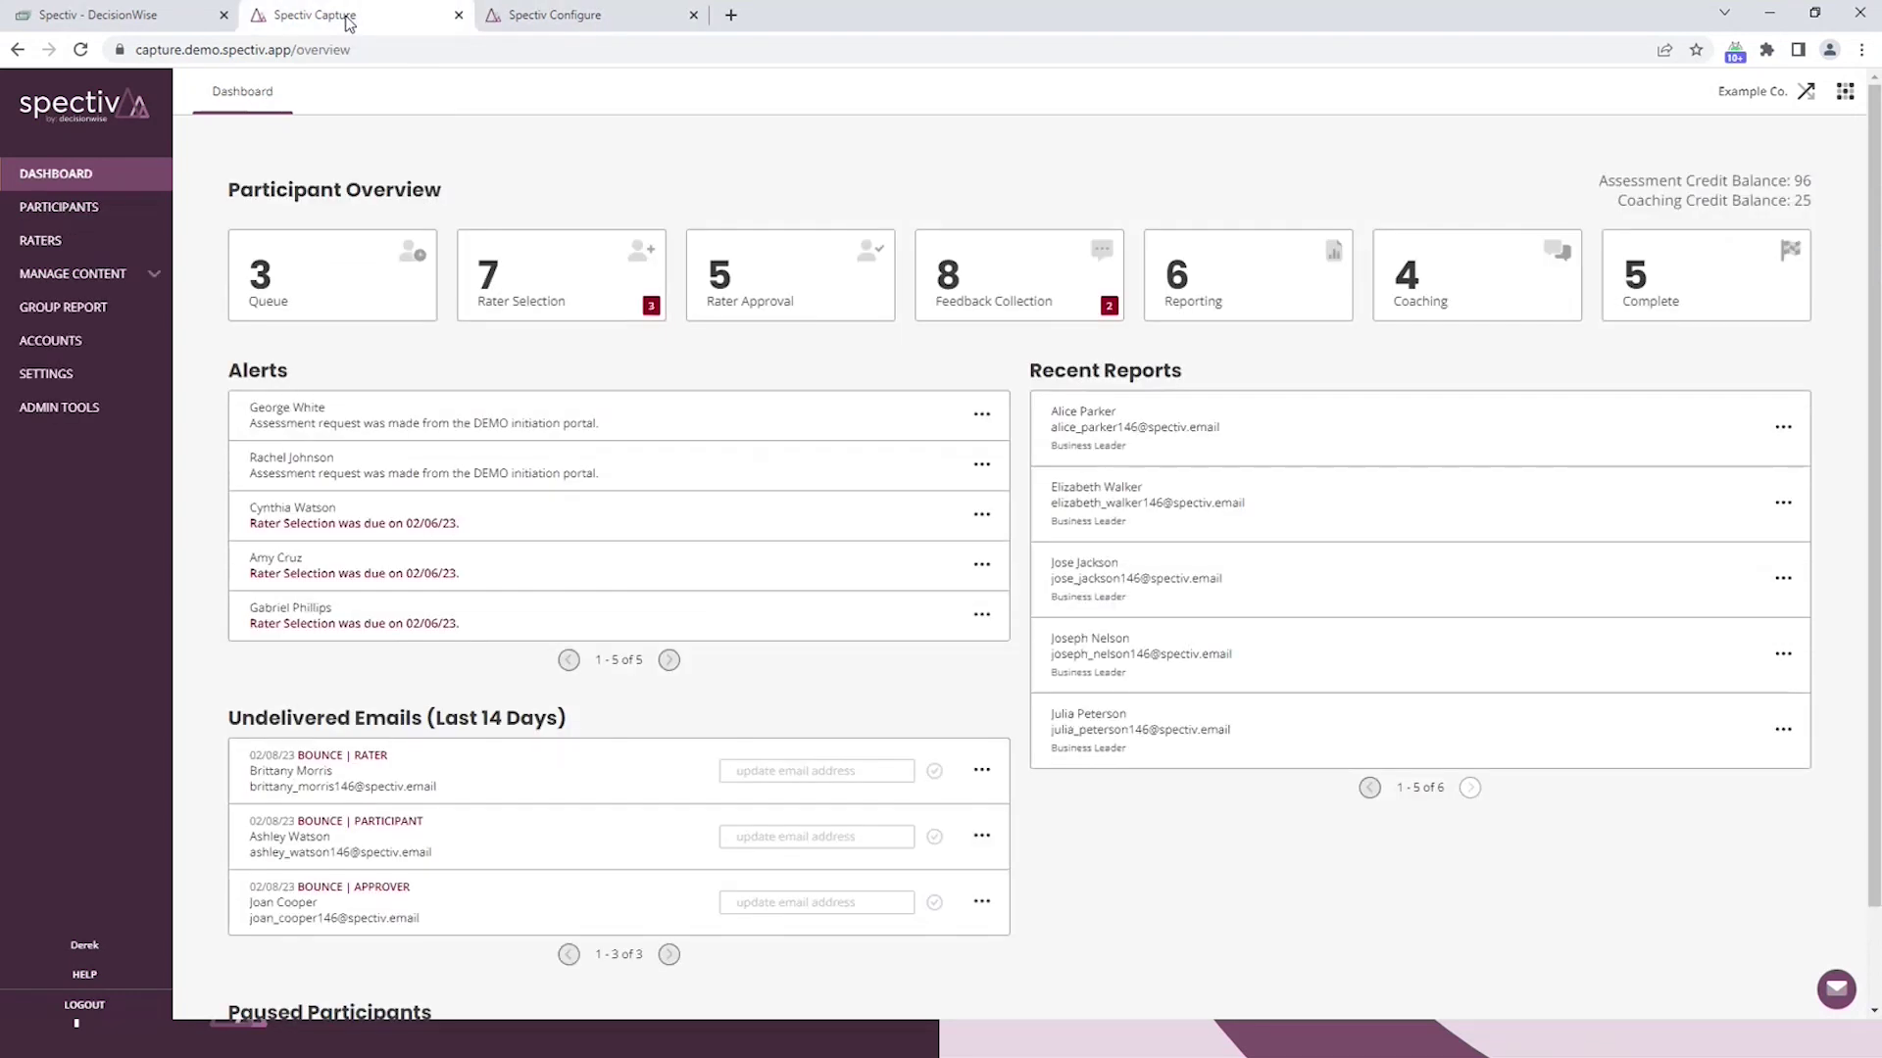
{"action": "left_click", "coordinate": [529, 288]}
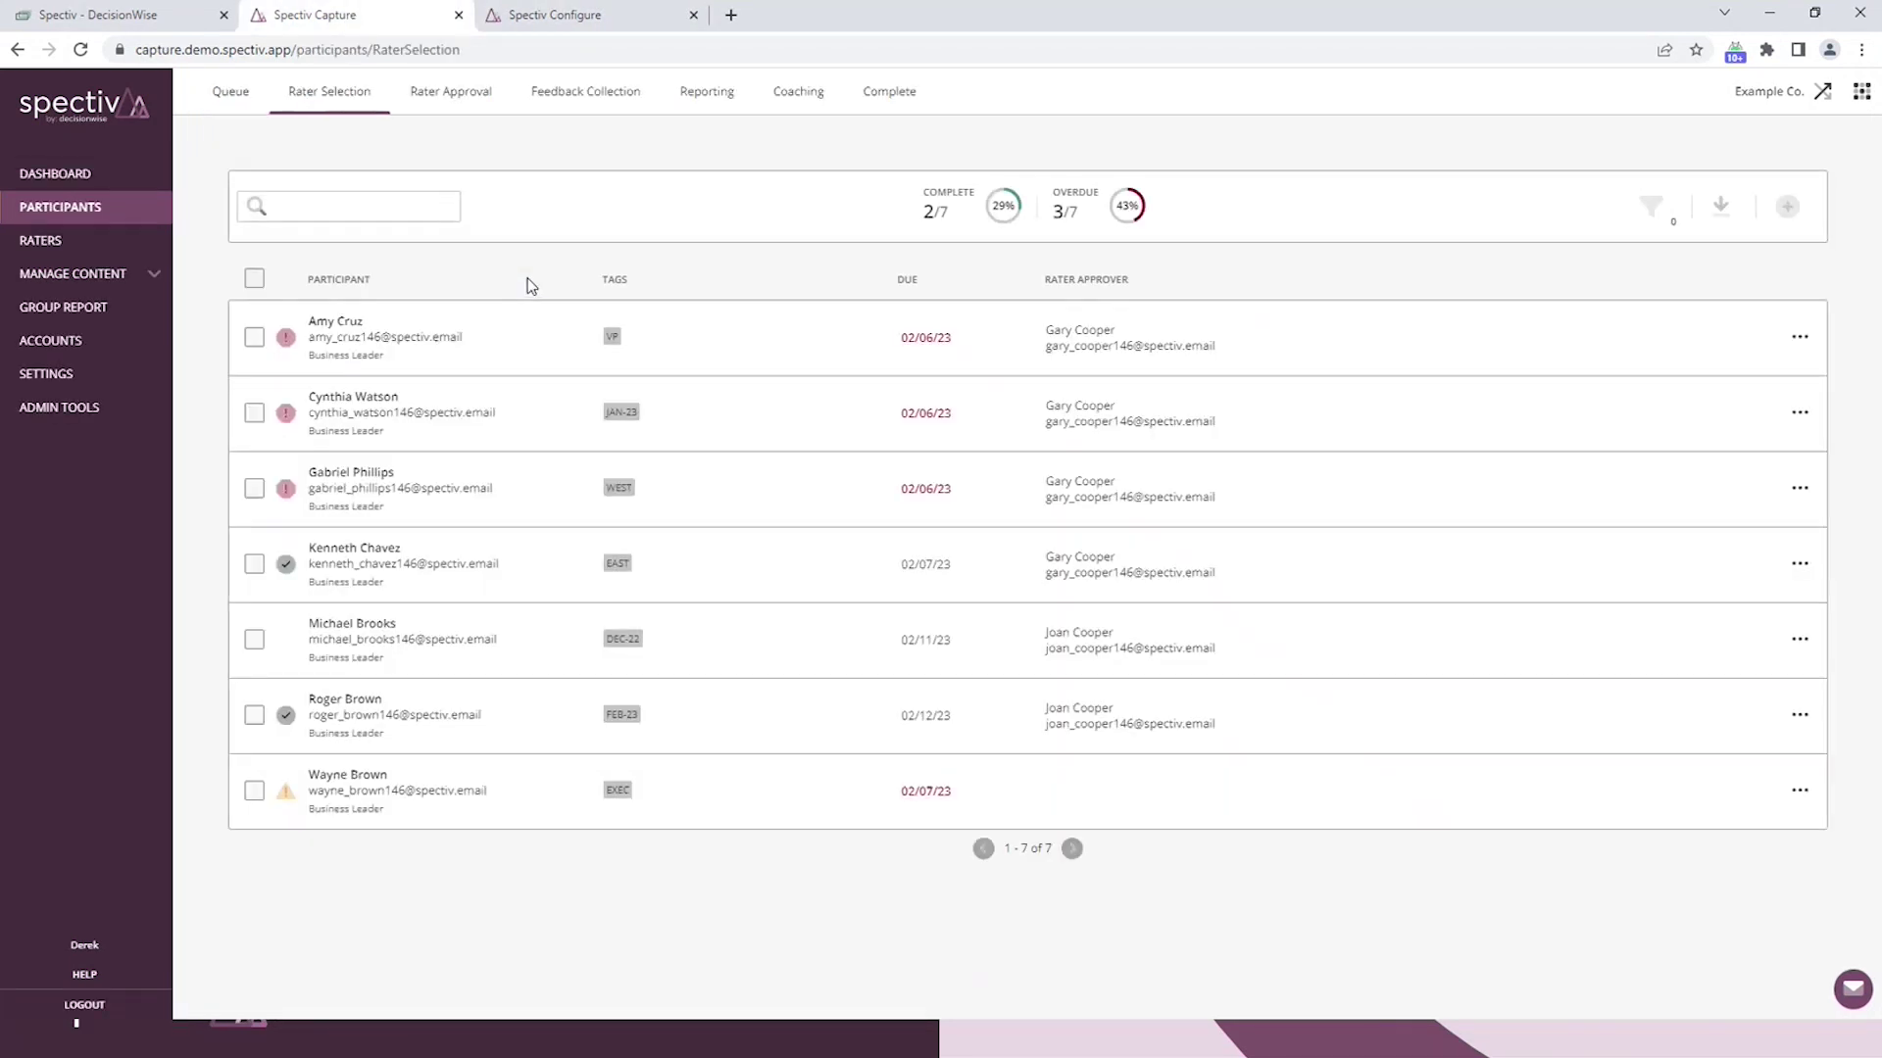
{"action": "left_click", "coordinate": [393, 636]}
{"action": "left_click_drag", "start_coordinate": [1760, 580], "coordinate": [1414, 567]}
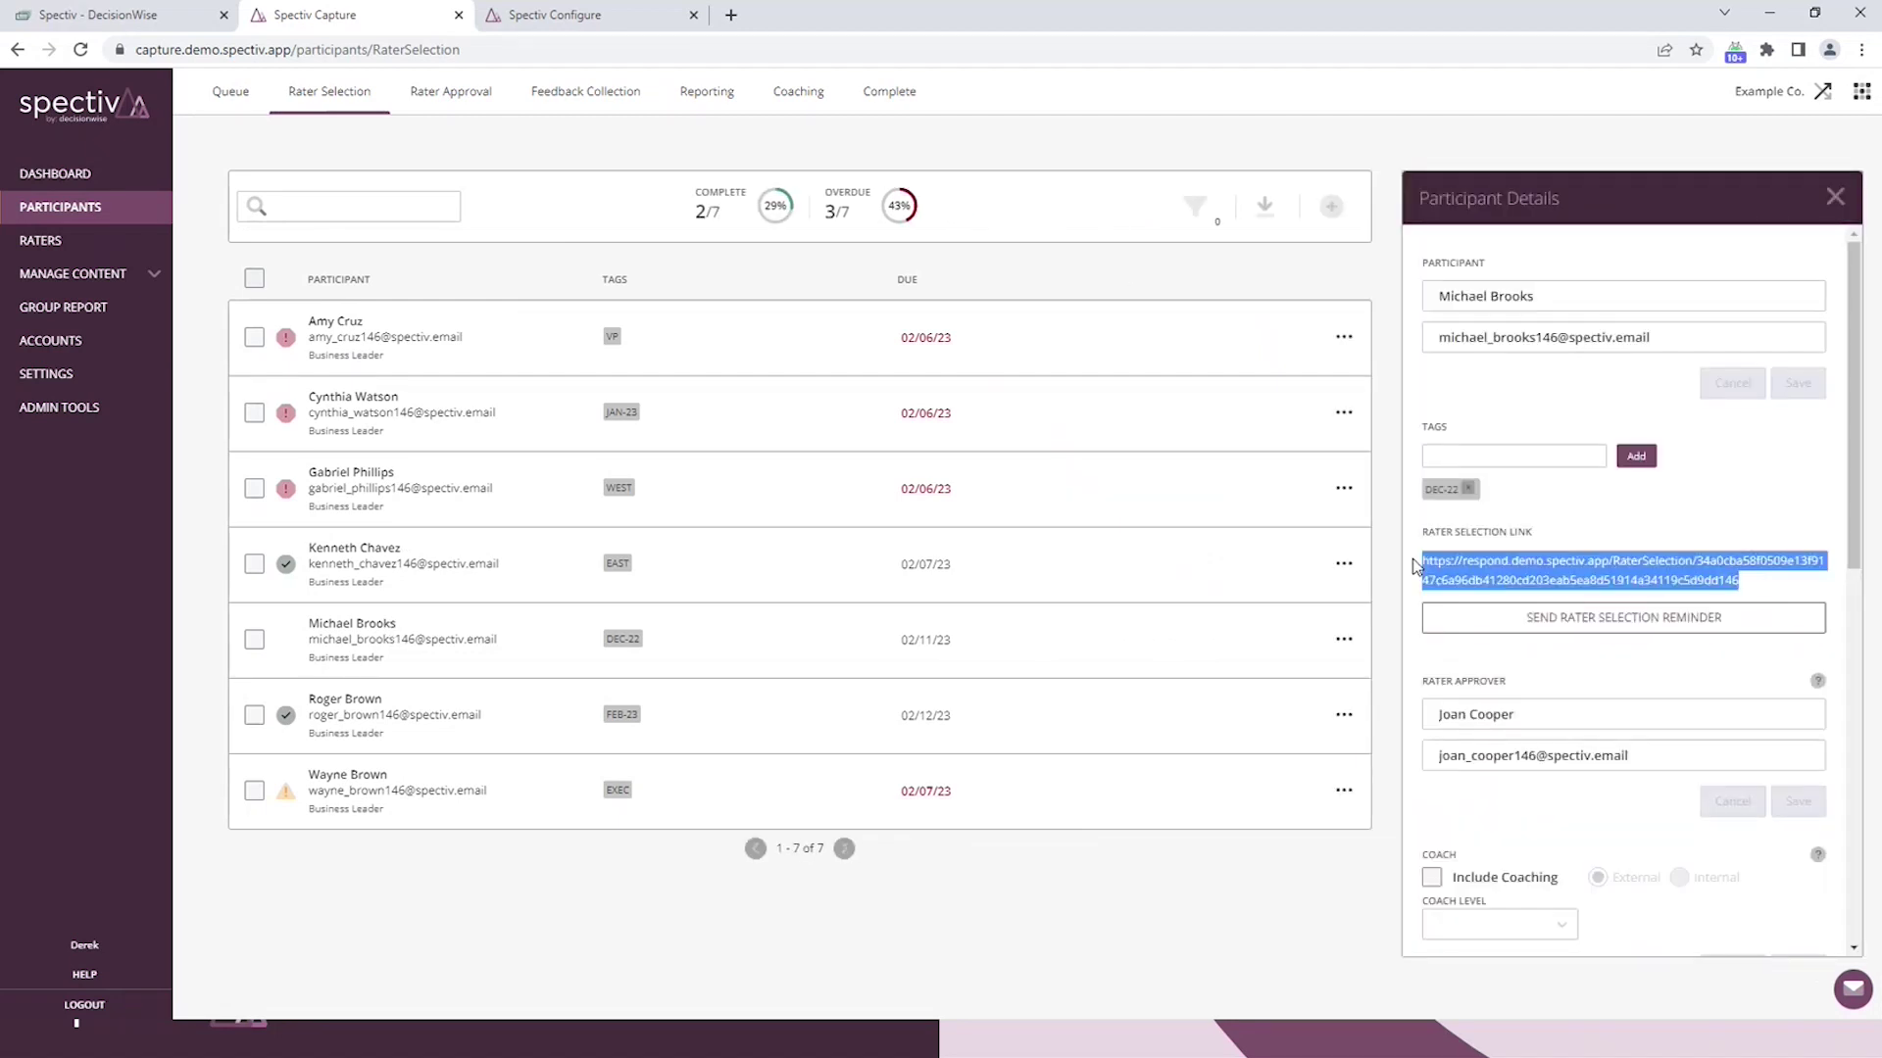
{"action": "key", "text": "ctrl+c"}
{"action": "left_click", "coordinate": [731, 15]}
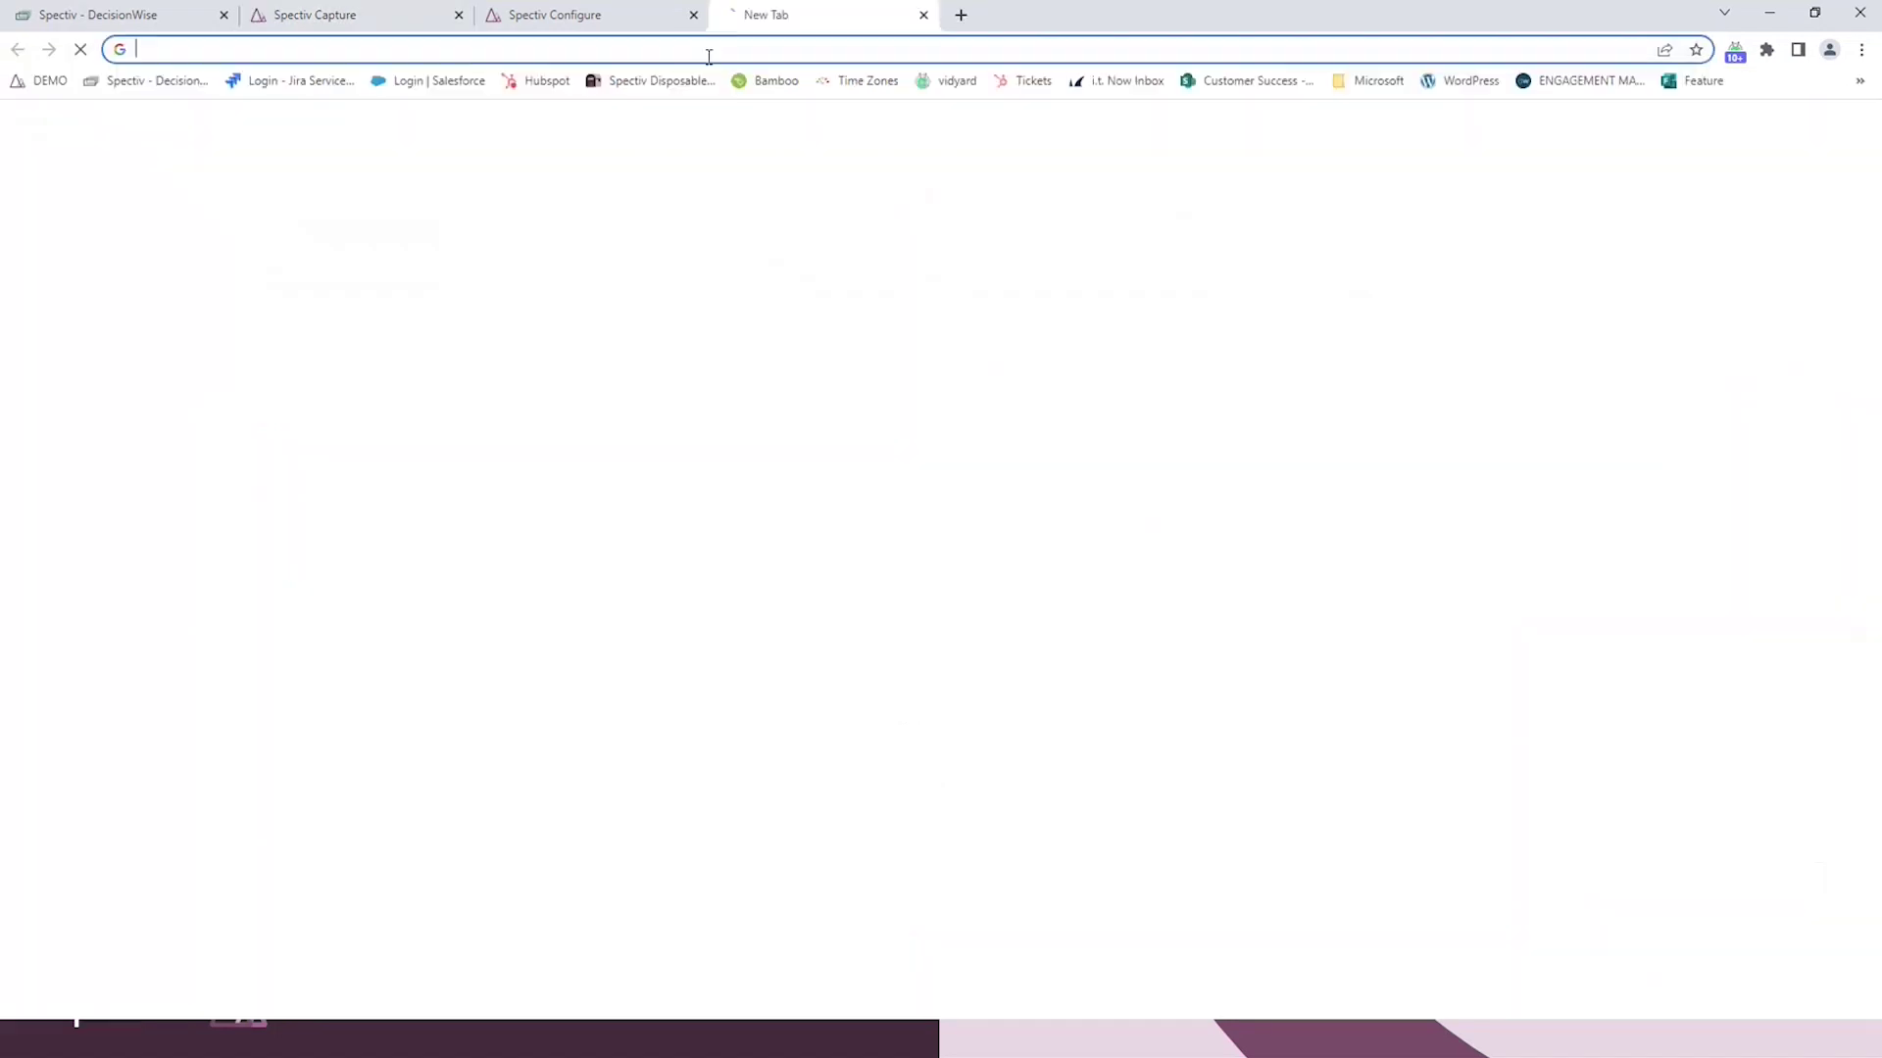
{"action": "key", "text": "ctrl+v"}
{"action": "key", "text": "Return"}
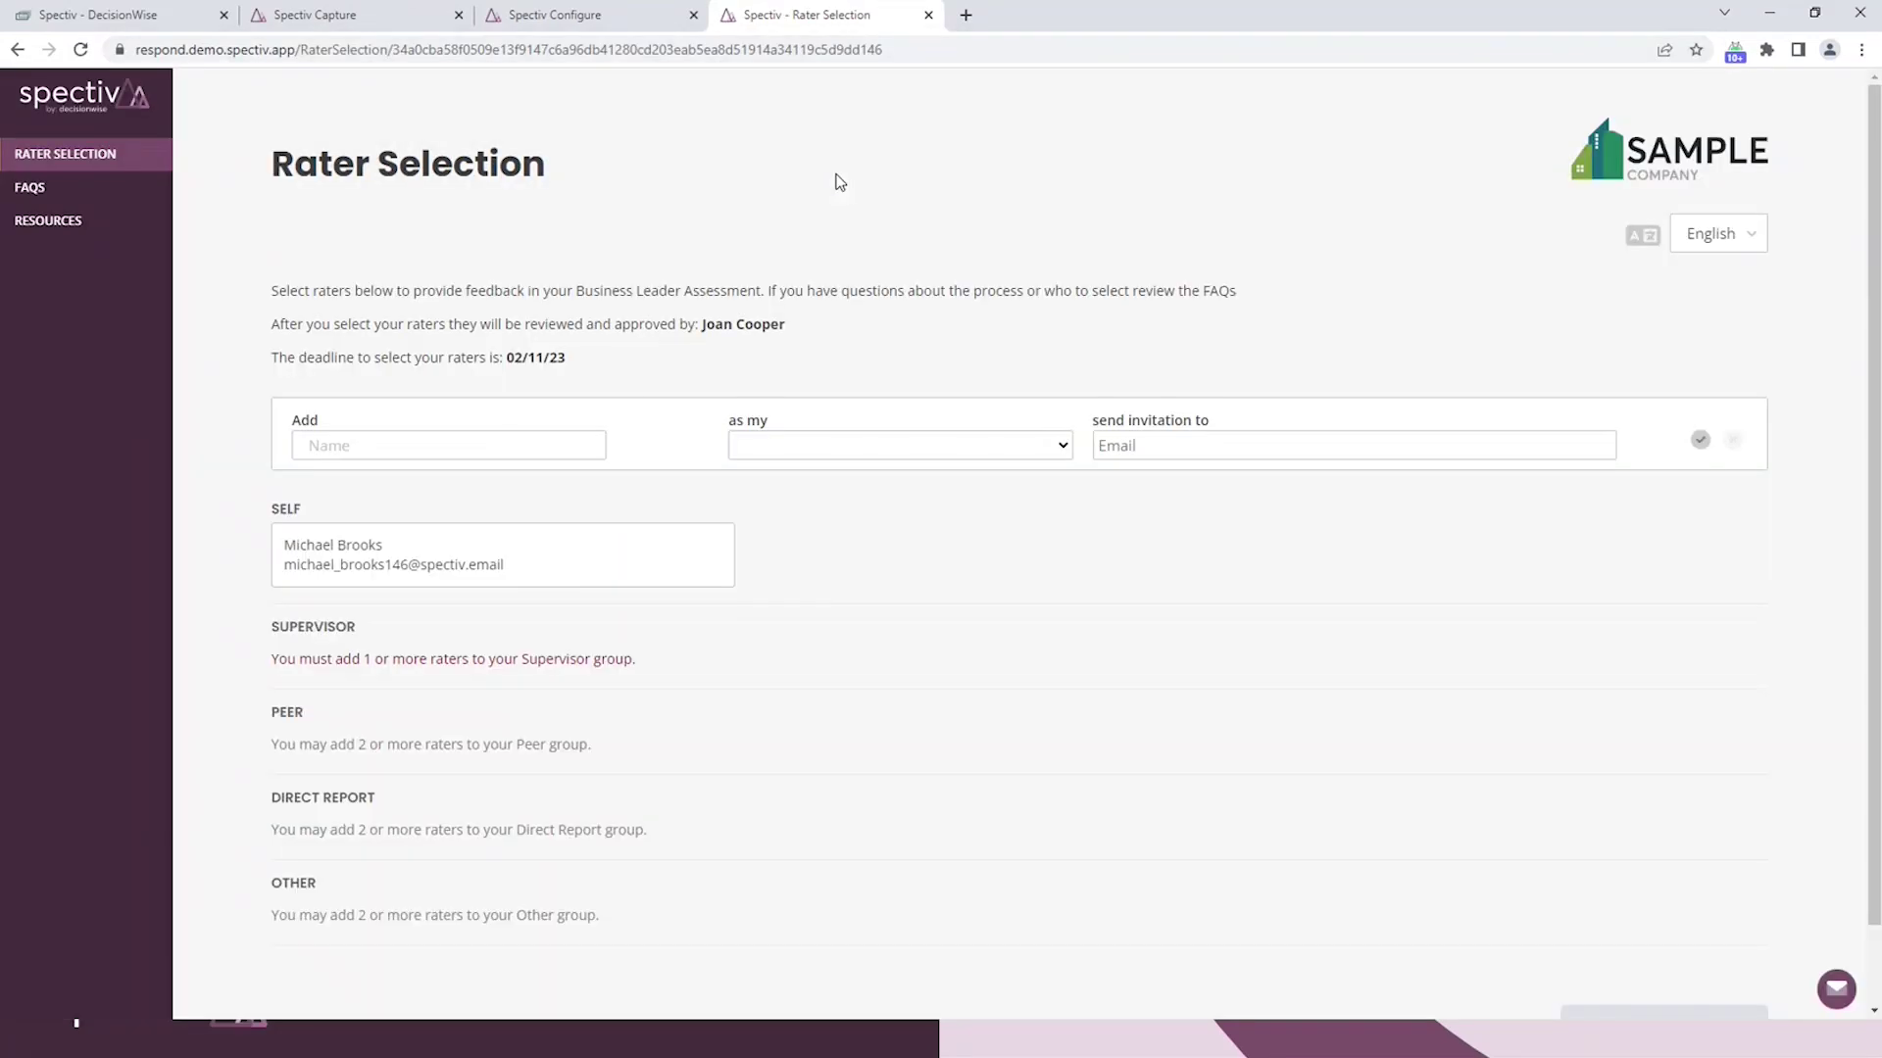
Activate the rater's name entry on the Rater Selection page, return to the Capture participants list and close the participant's details
{"action": "left_click", "coordinate": [397, 451]}
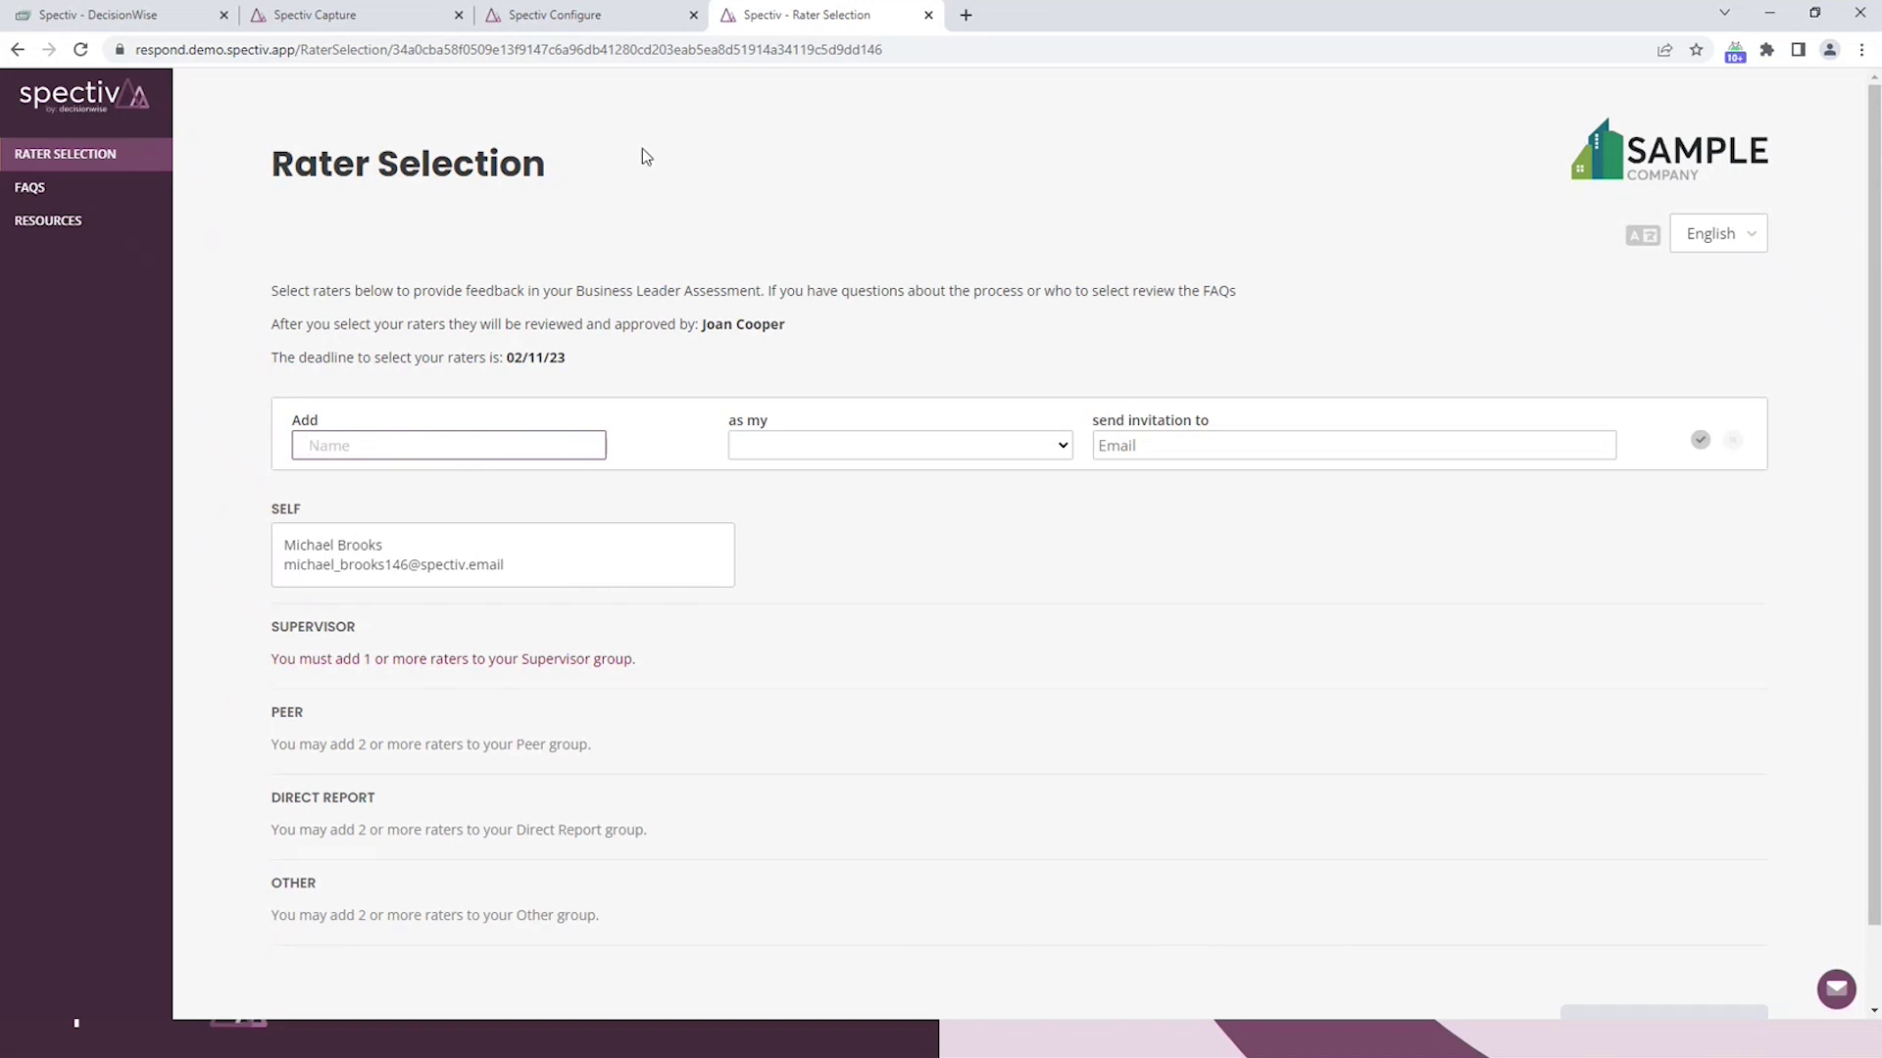
{"action": "left_click", "coordinate": [365, 16]}
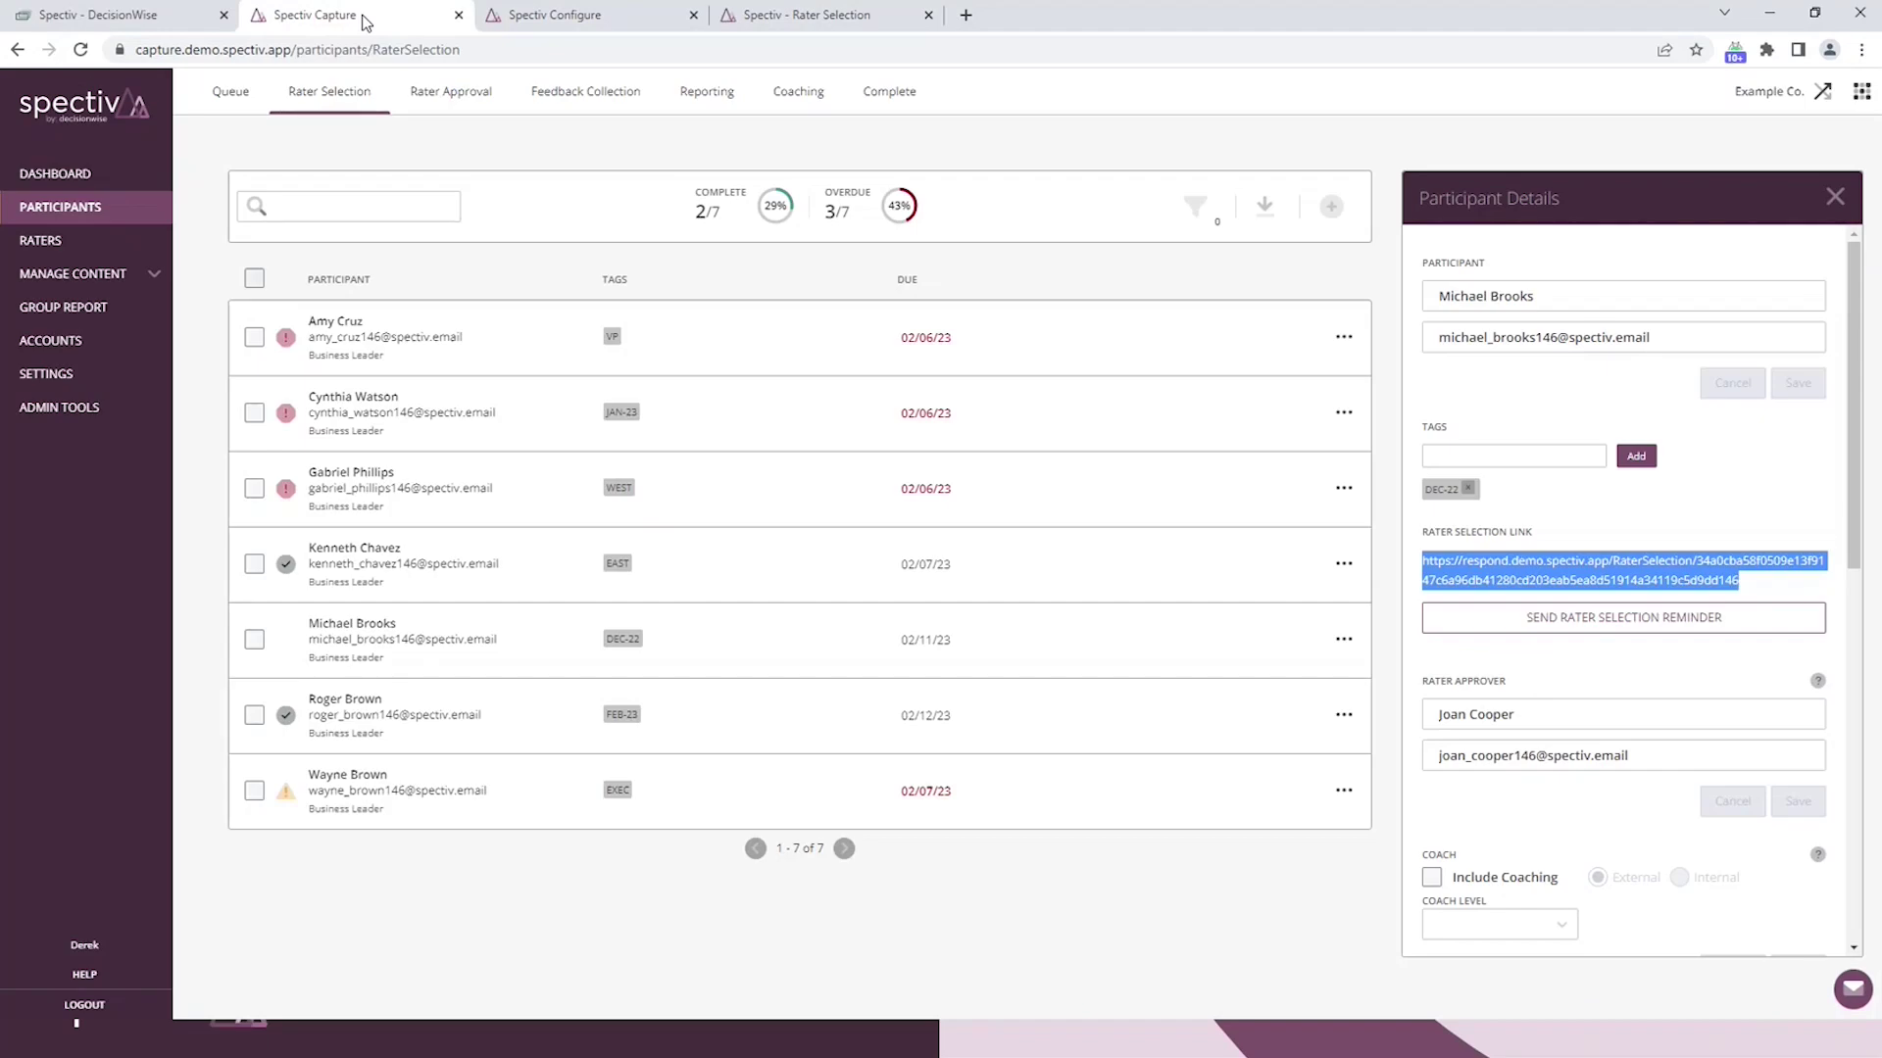
{"action": "left_click", "coordinate": [1836, 198]}
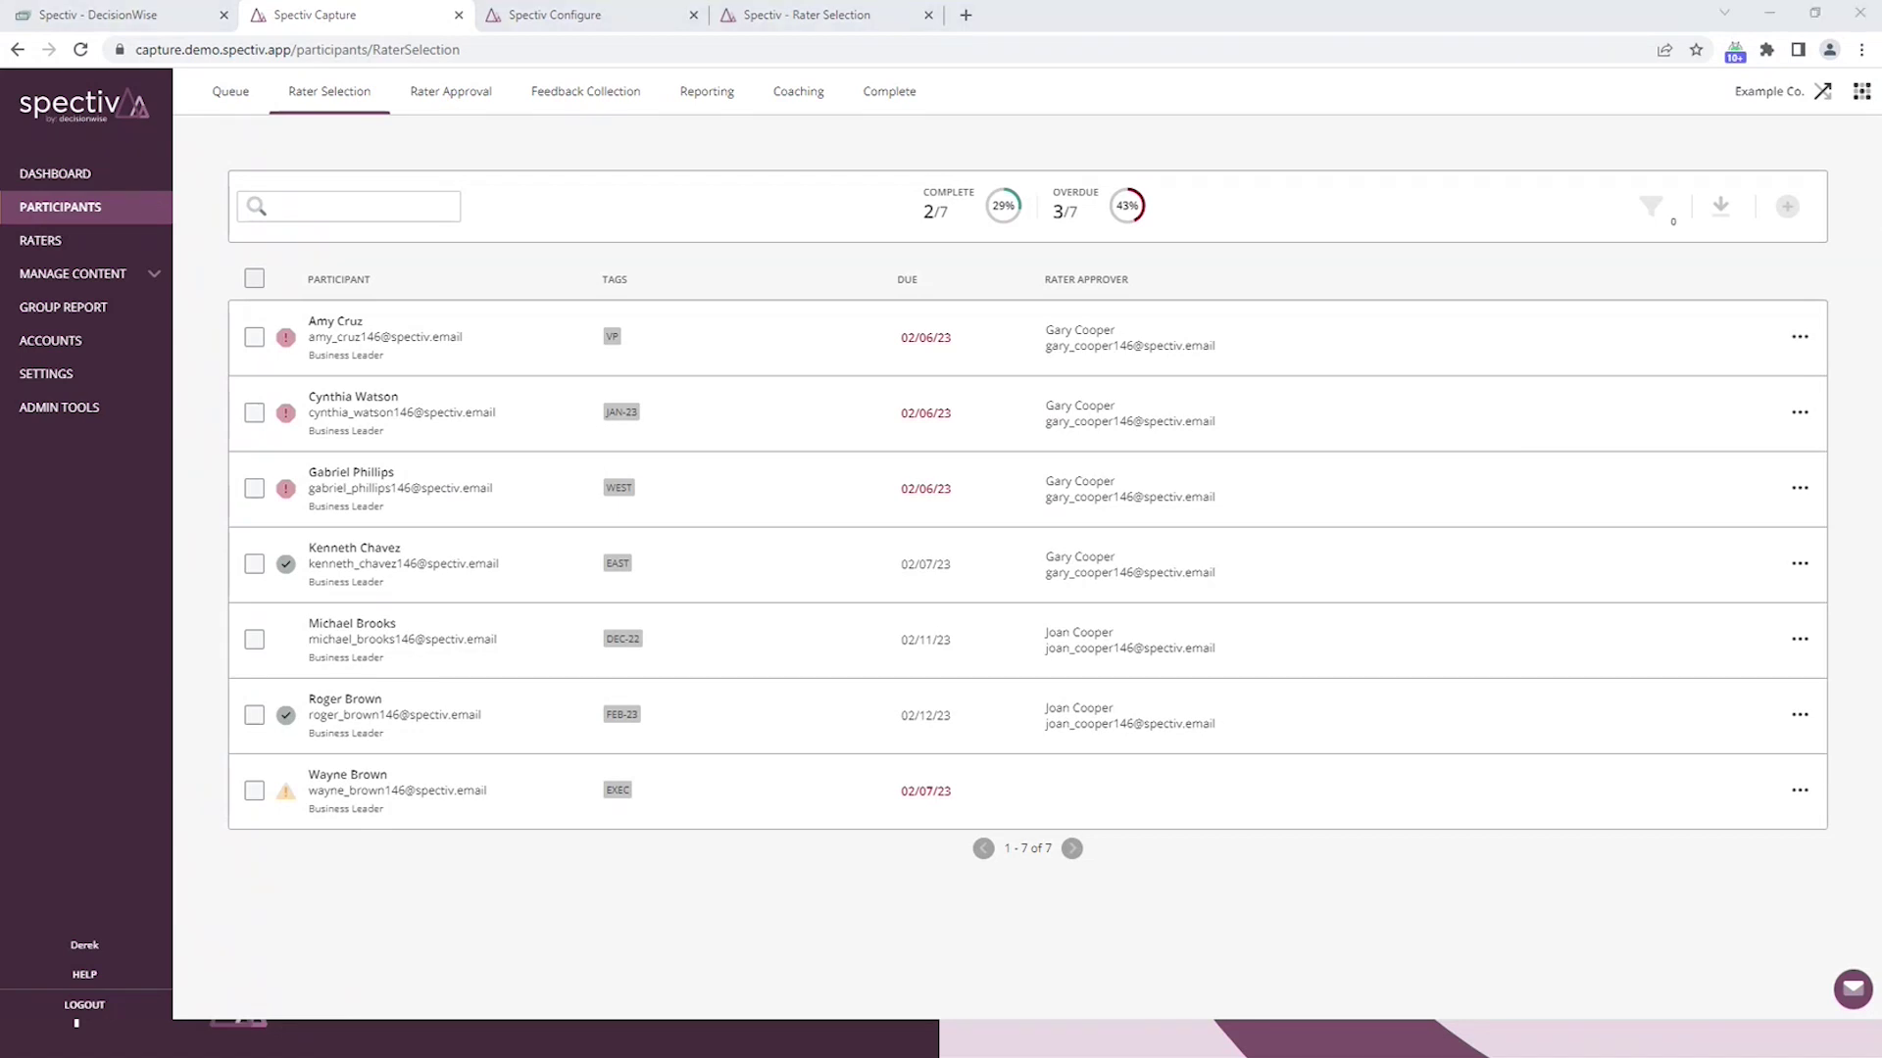
Switch to Adobe Acrobat Reader and show Sample 360 Internal Communication.pdf in full screen mode
{"action": "key", "text": "alt+Tab"}
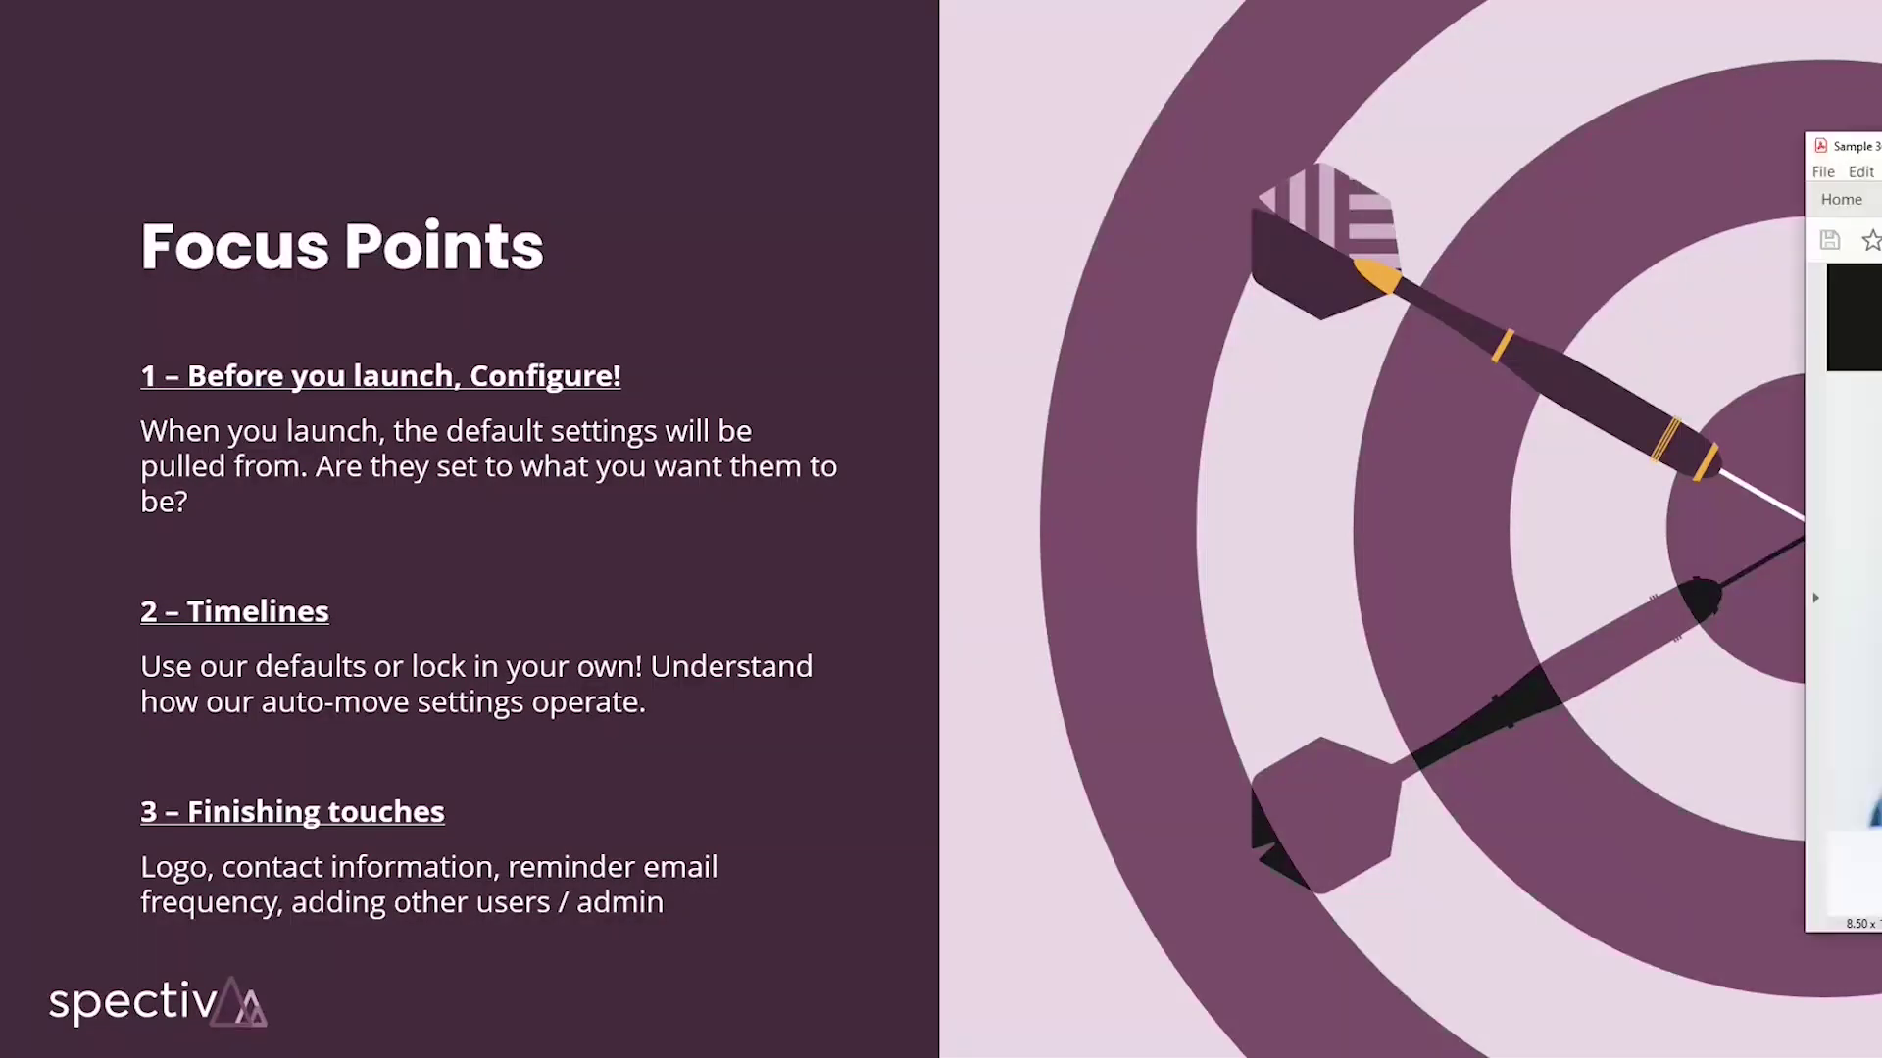
{"action": "key", "text": "alt+Tab"}
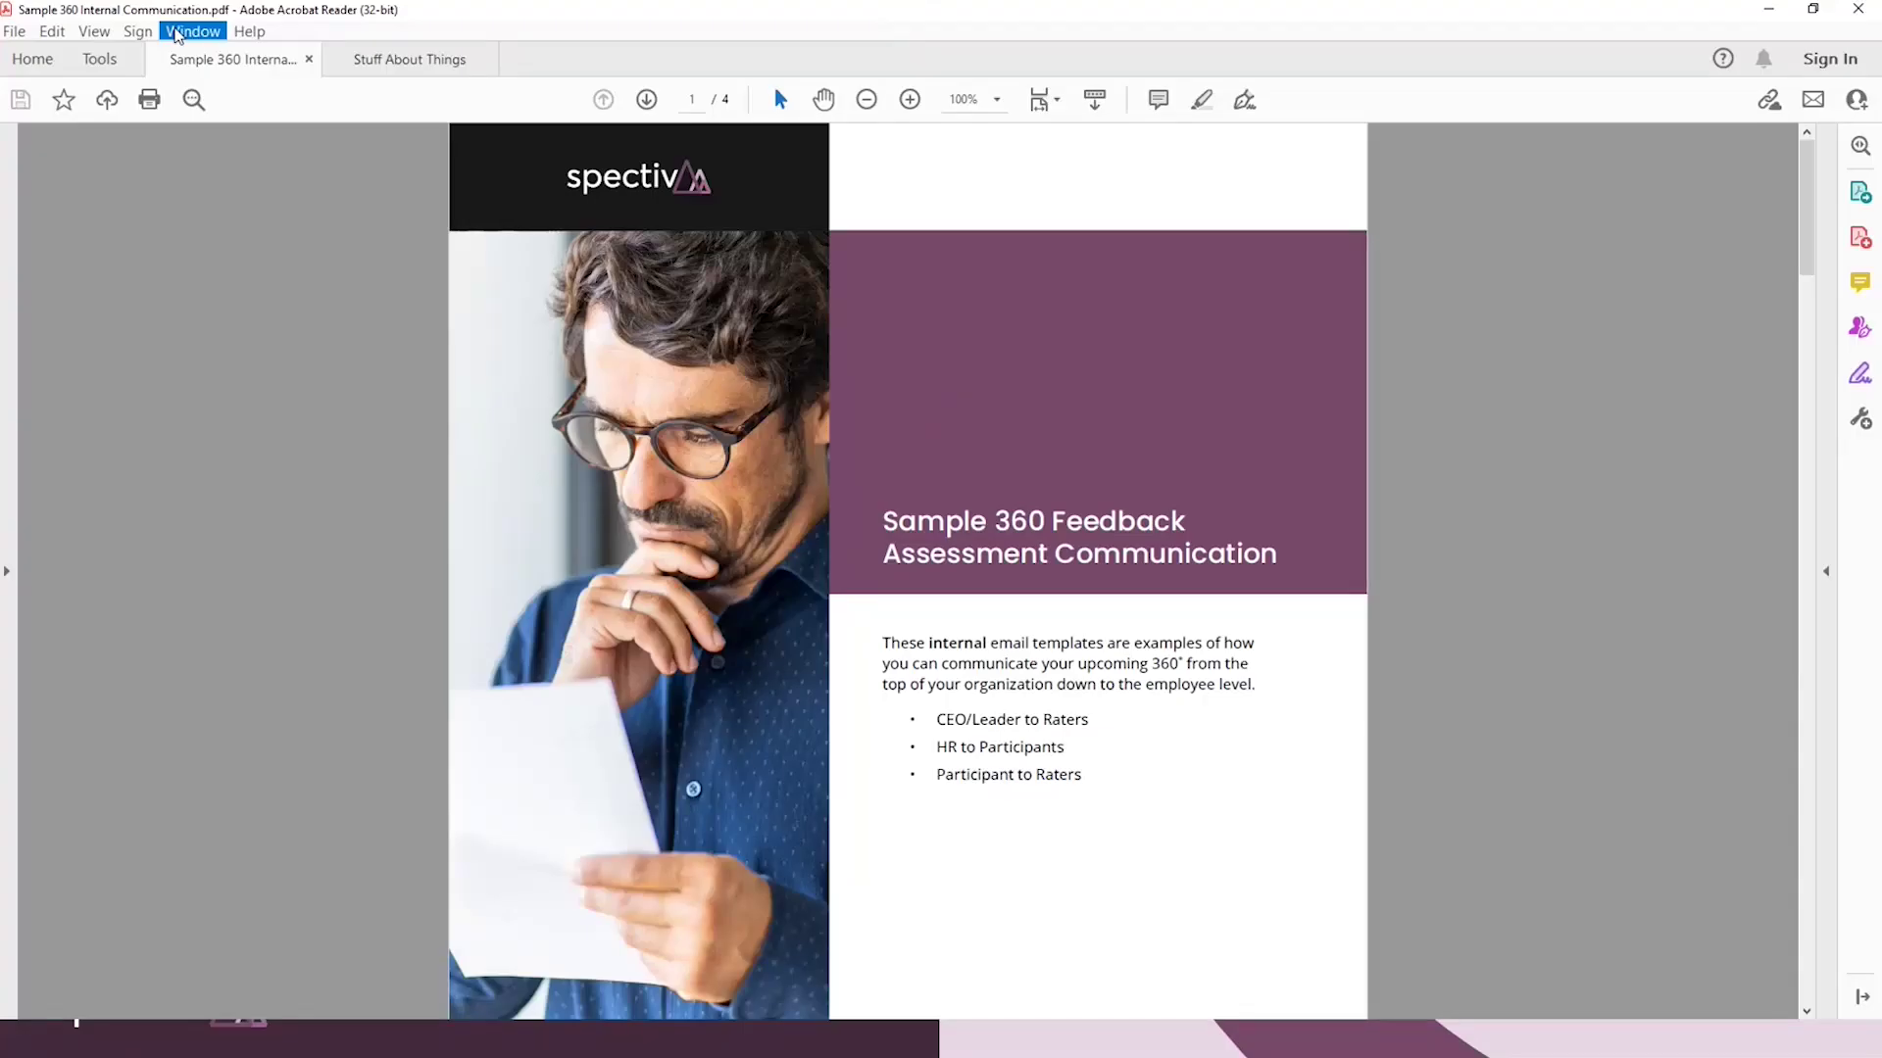
{"action": "left_click", "coordinate": [52, 31]}
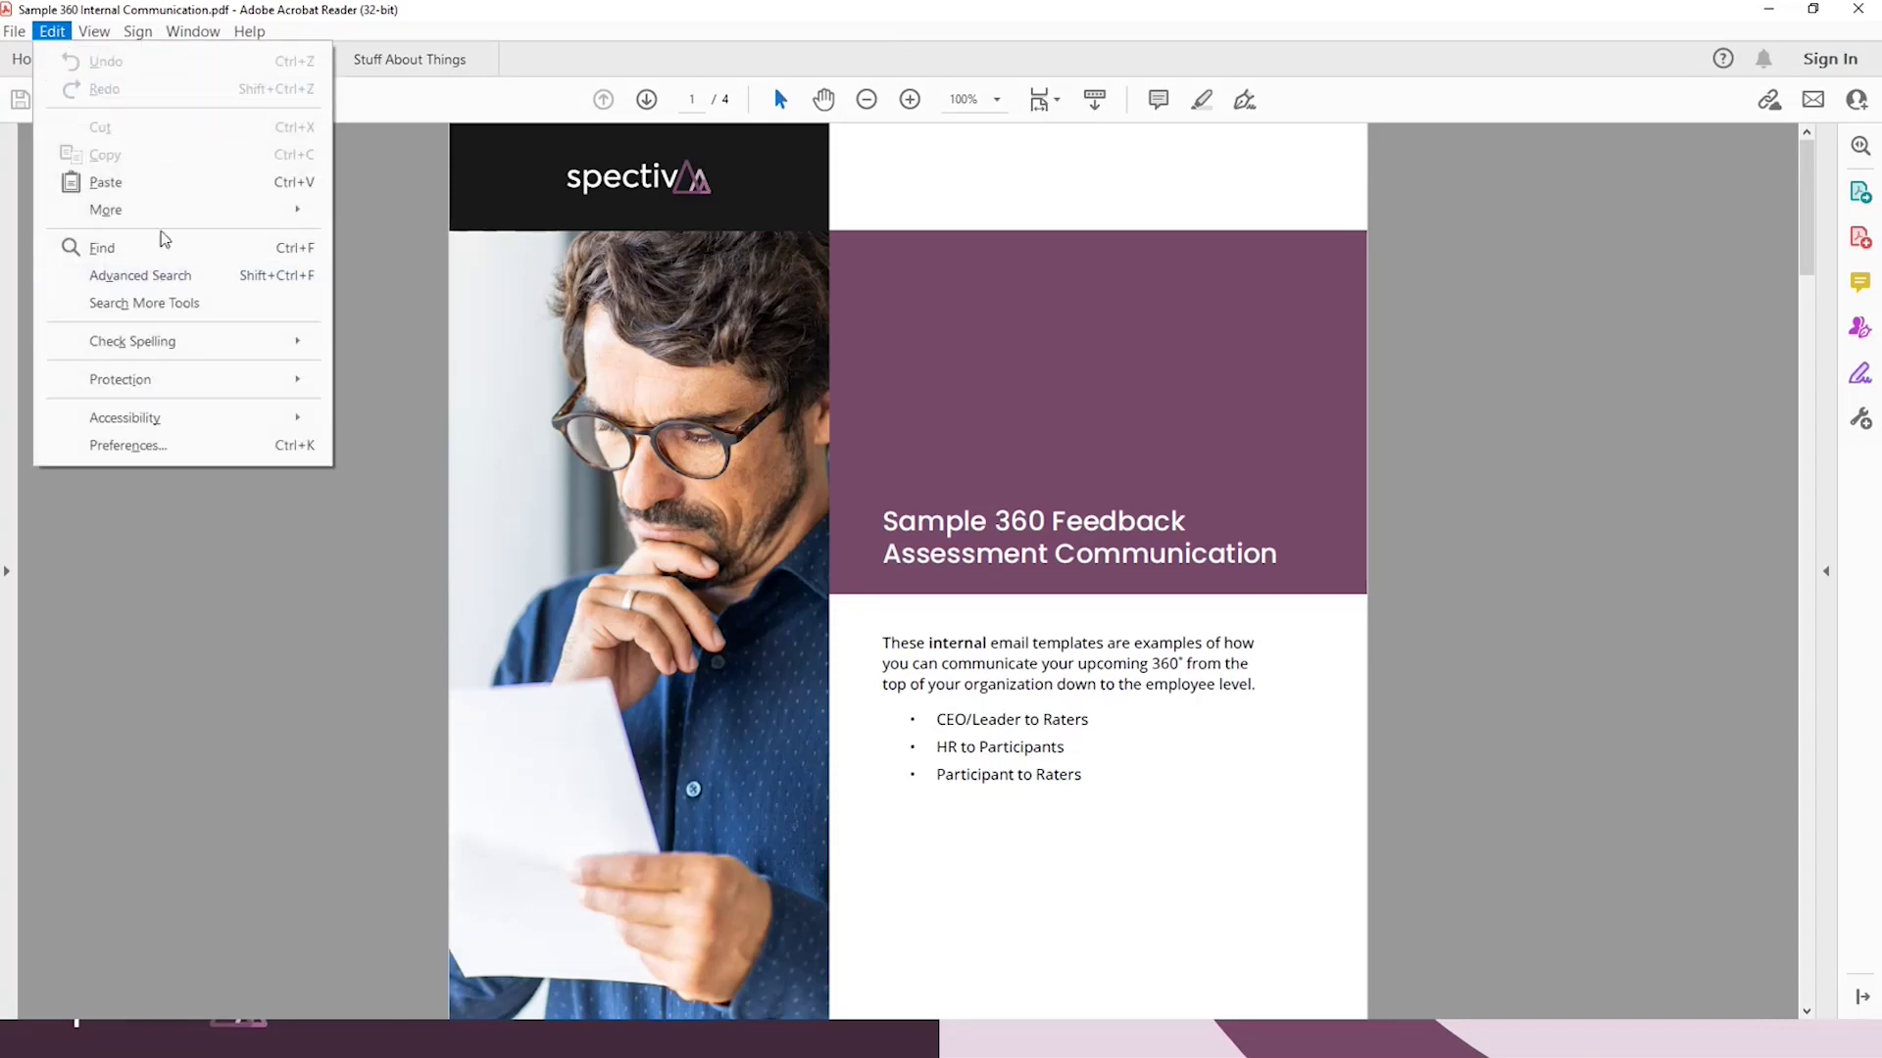
{"action": "mouse_move", "coordinate": [94, 31]}
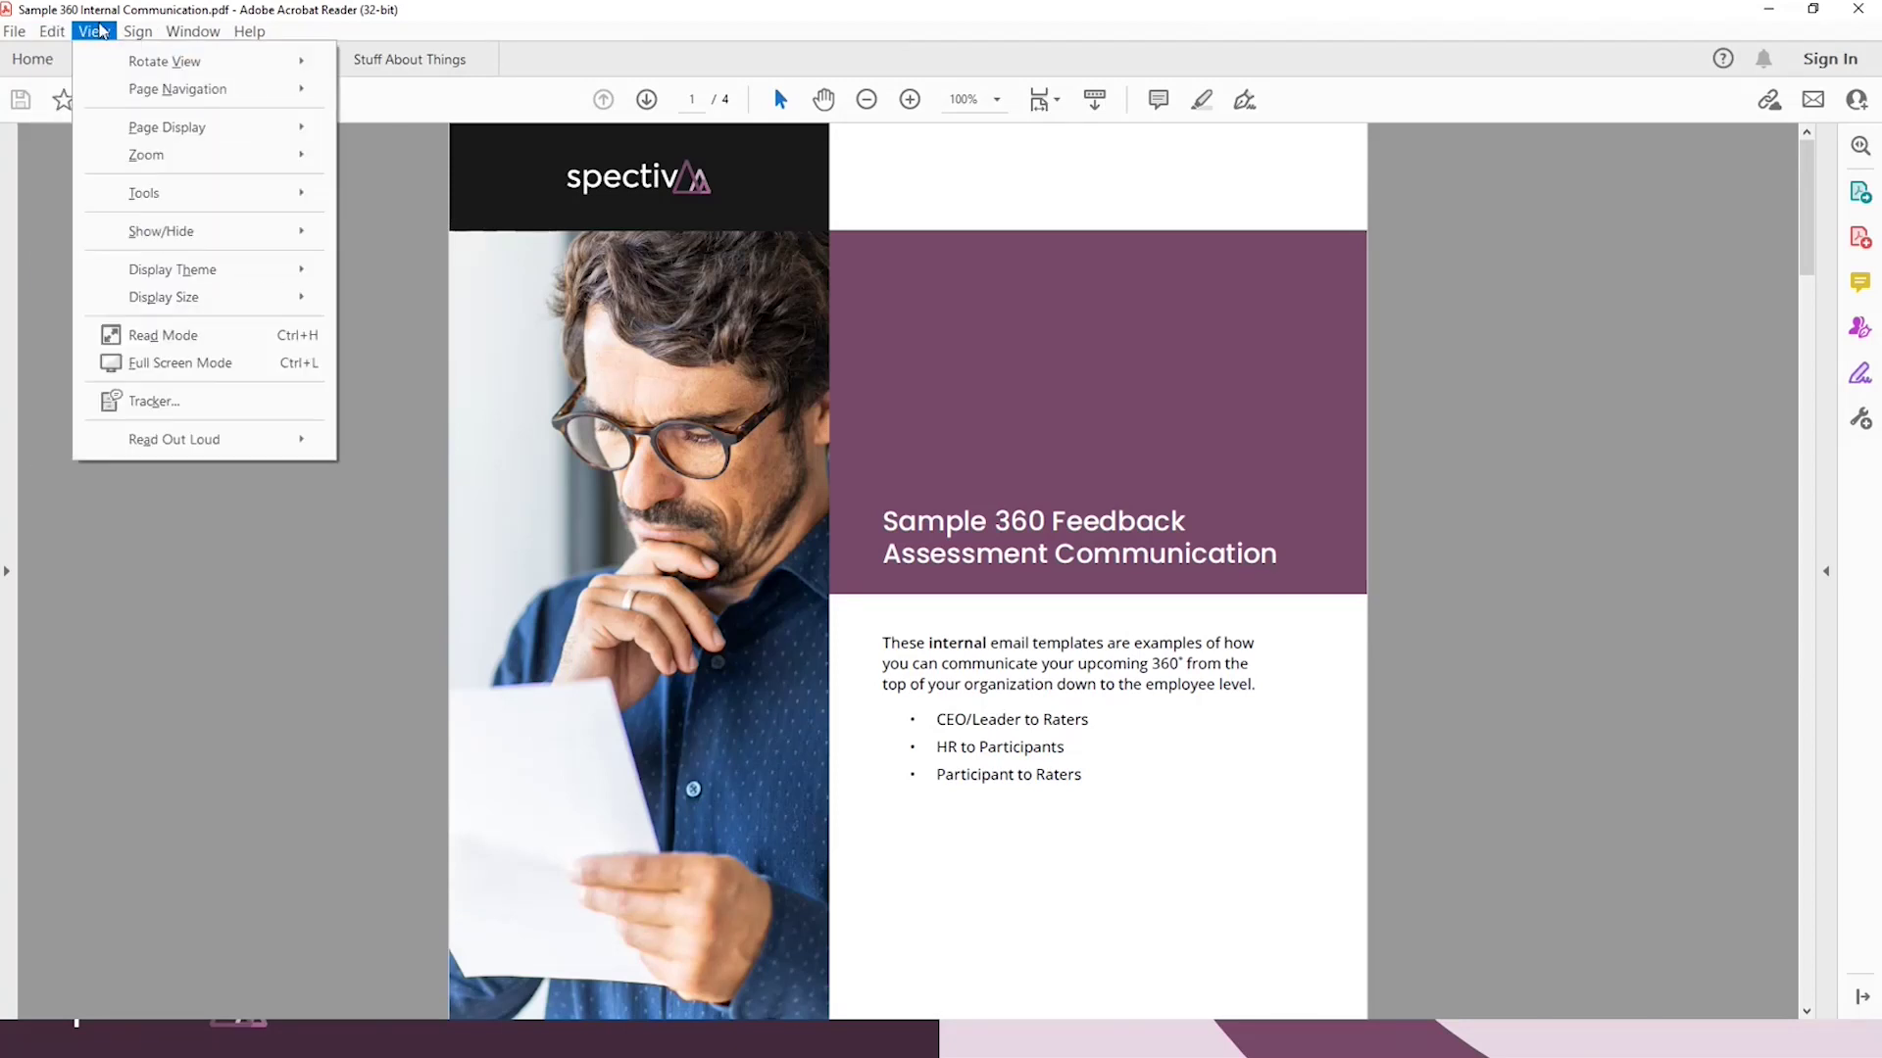
{"action": "left_click", "coordinate": [201, 363]}
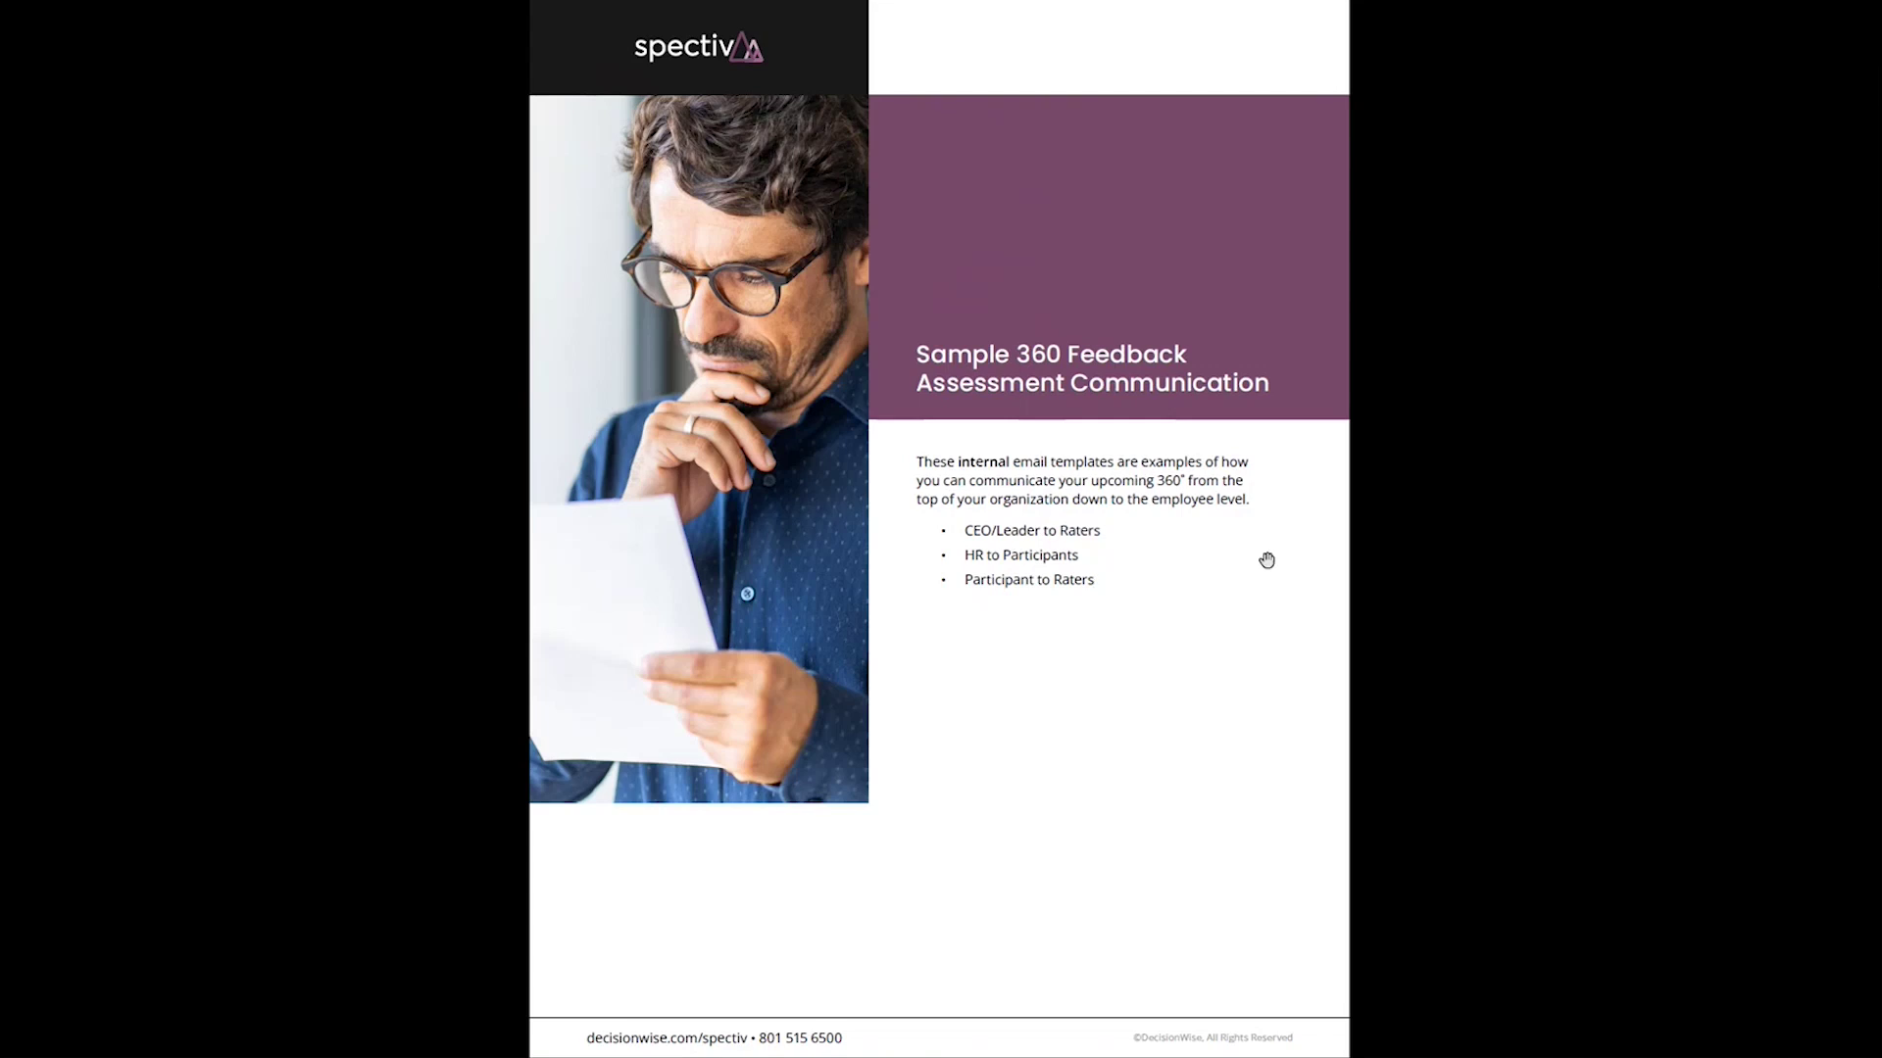
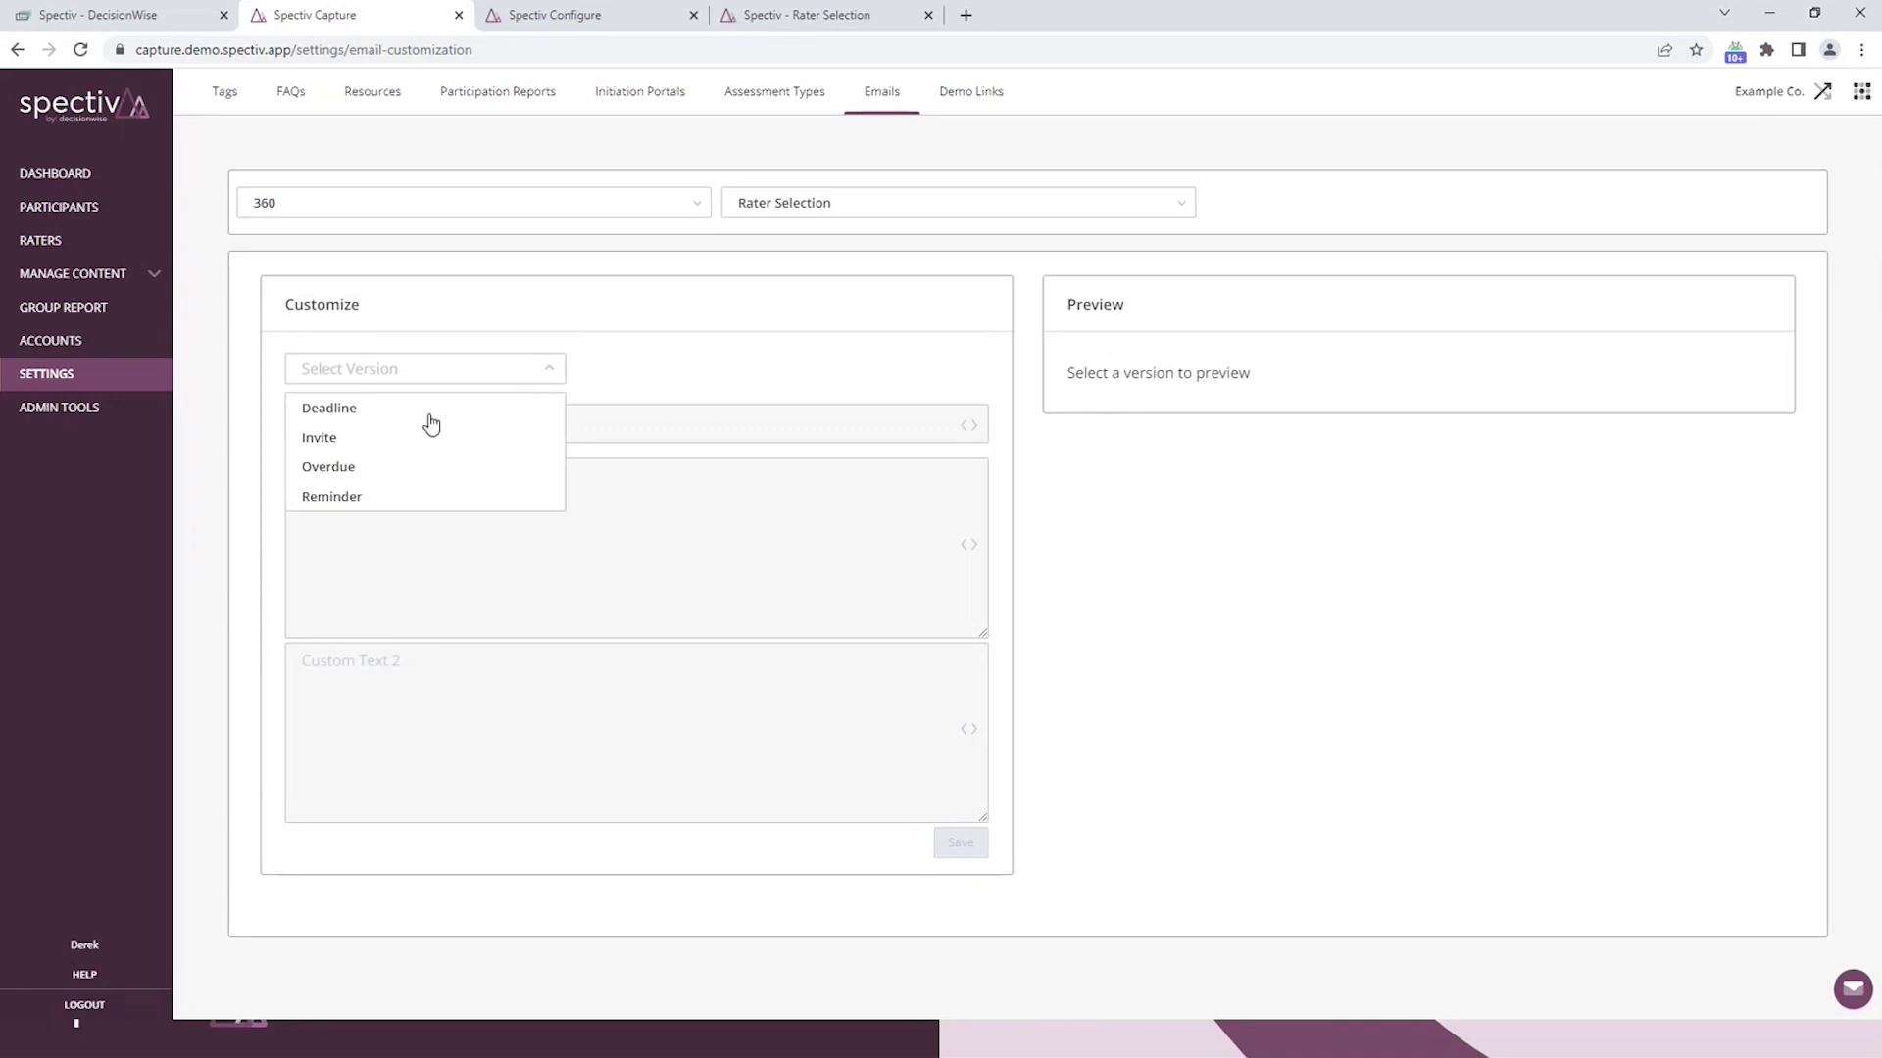
Preview the Invite version of the 360 Rater Selection email and view the account's assessment types
{"action": "left_click", "coordinate": [318, 439]}
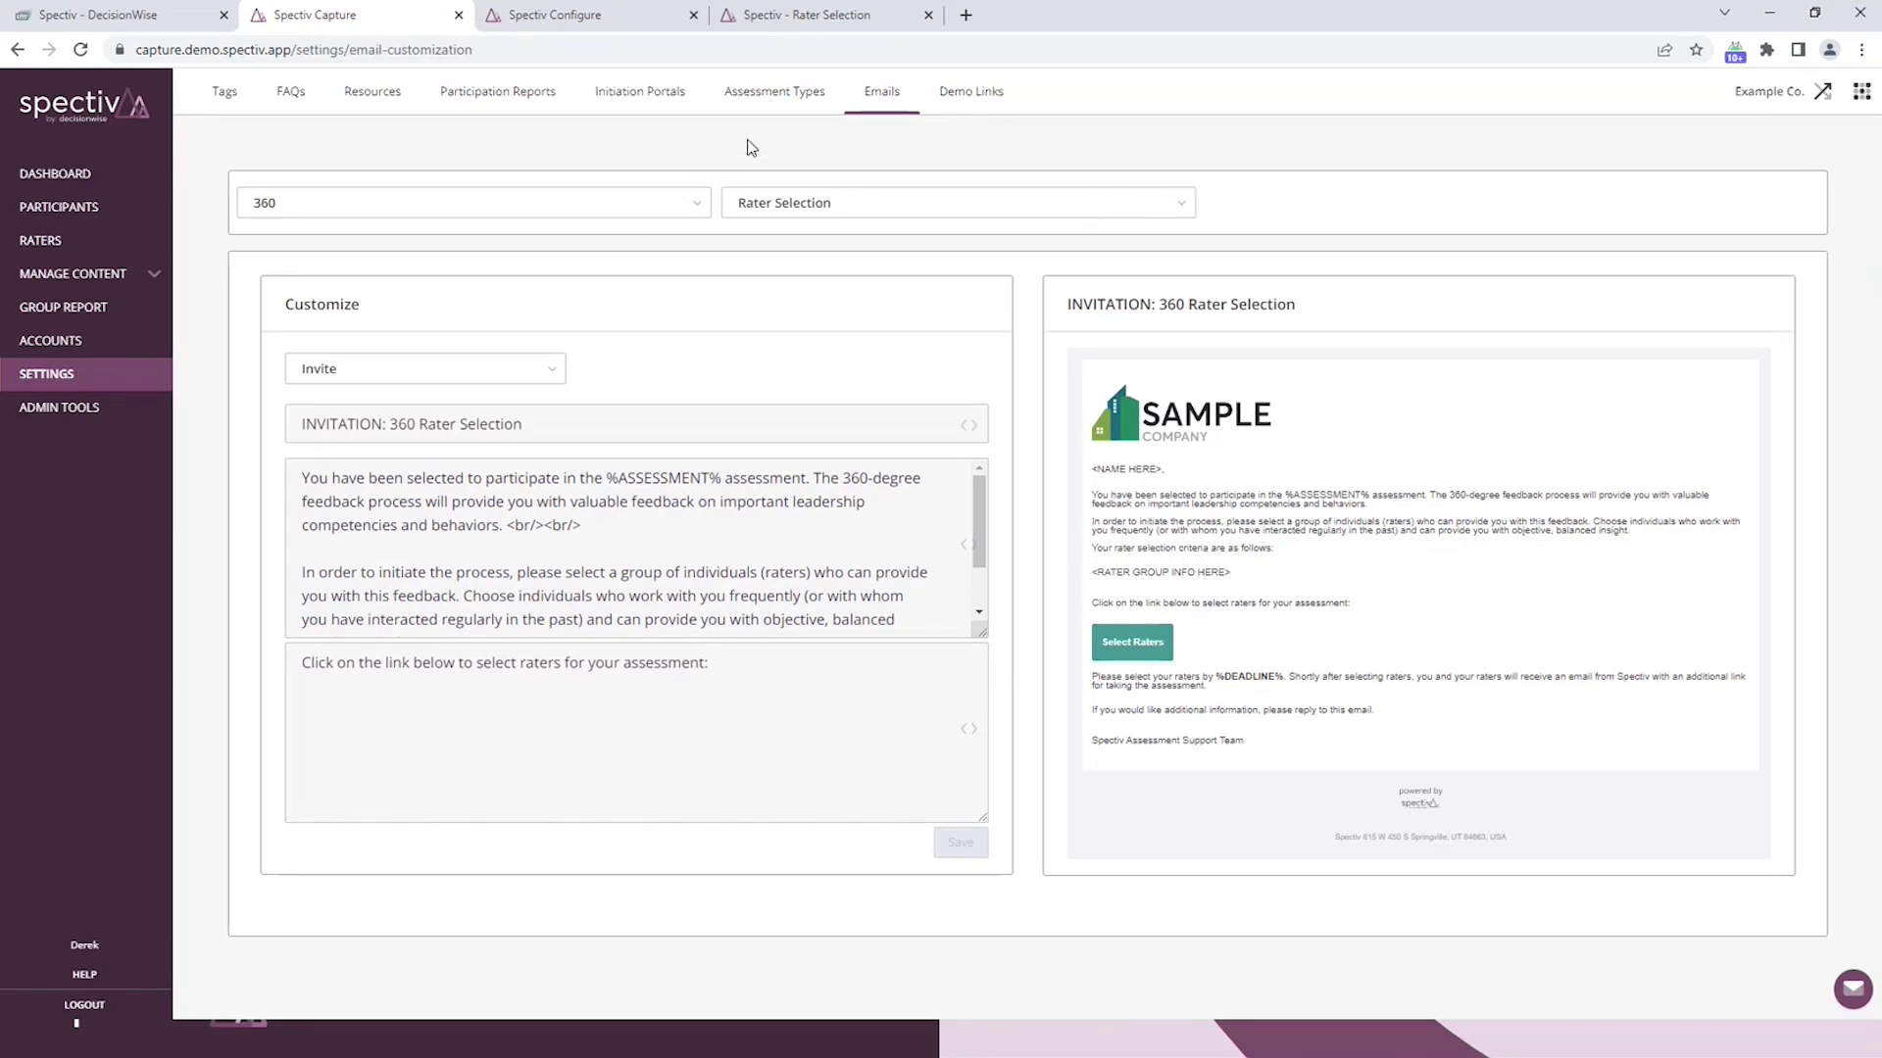
{"action": "left_click", "coordinate": [692, 202]}
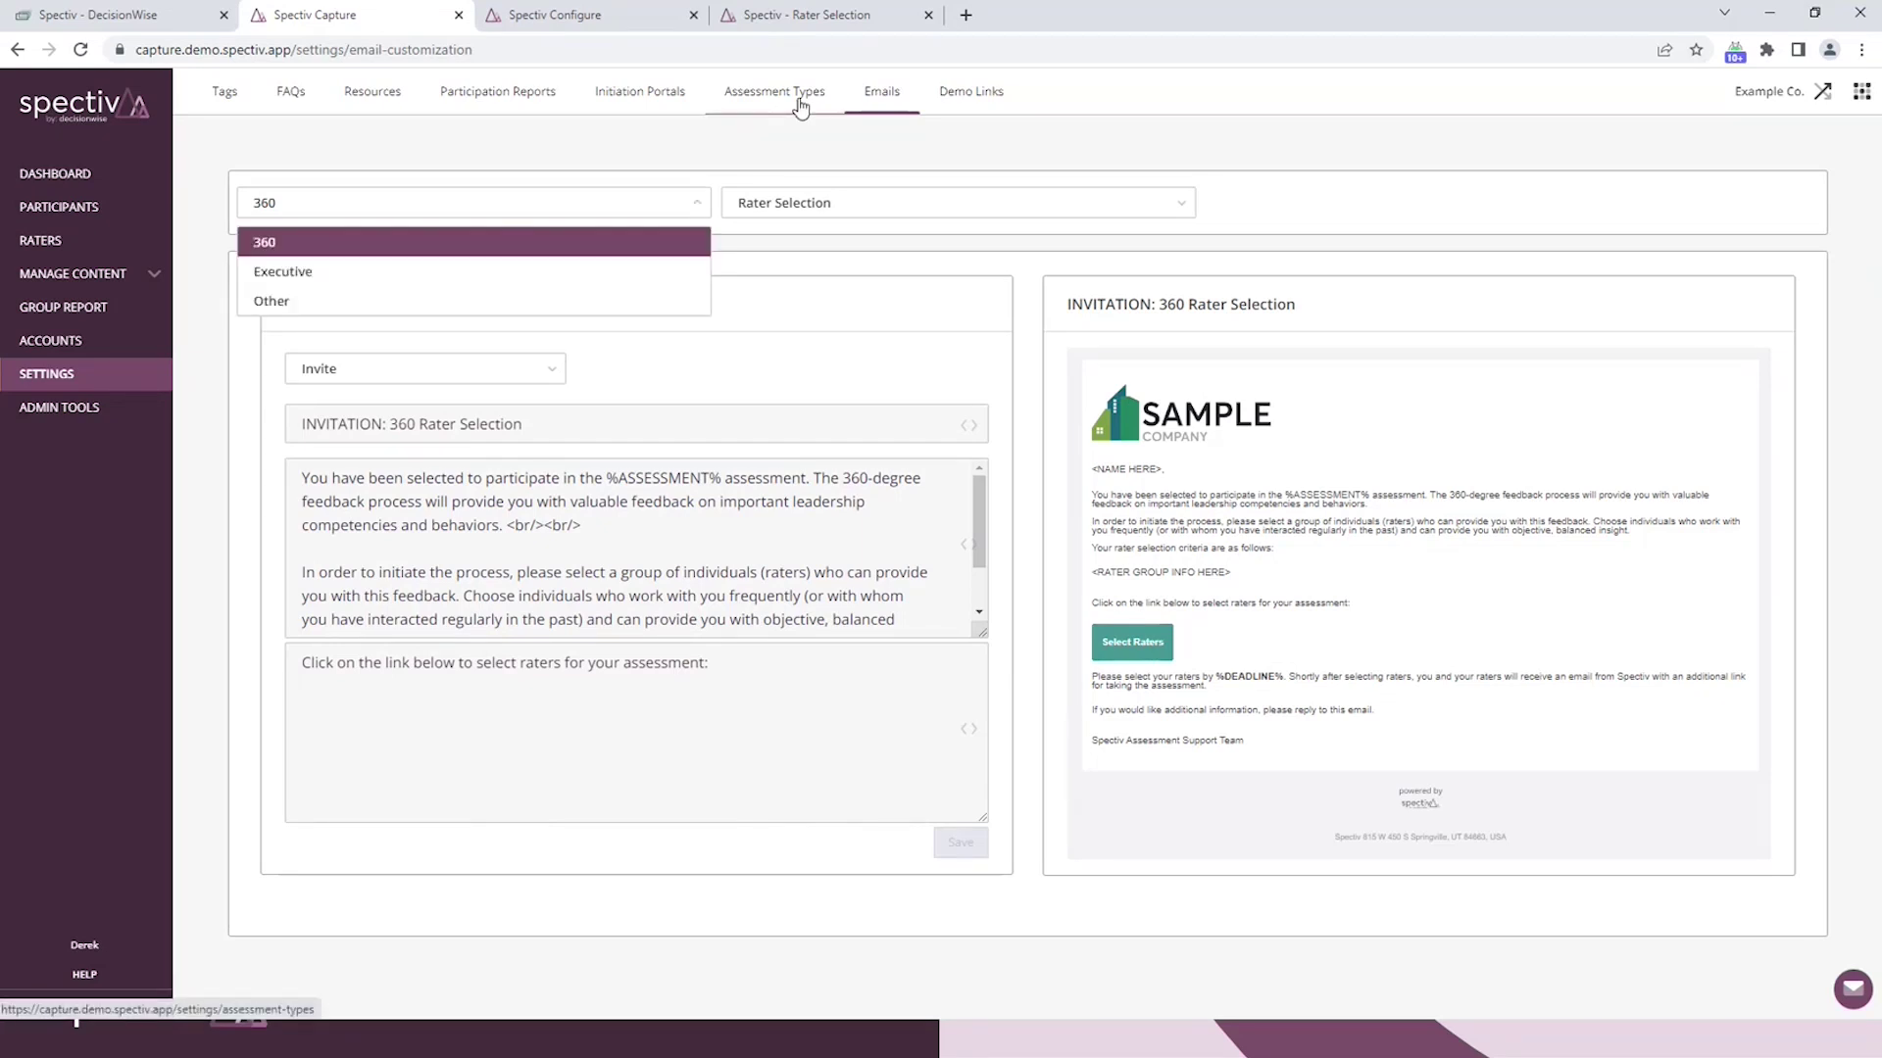
{"action": "left_click", "coordinate": [781, 98]}
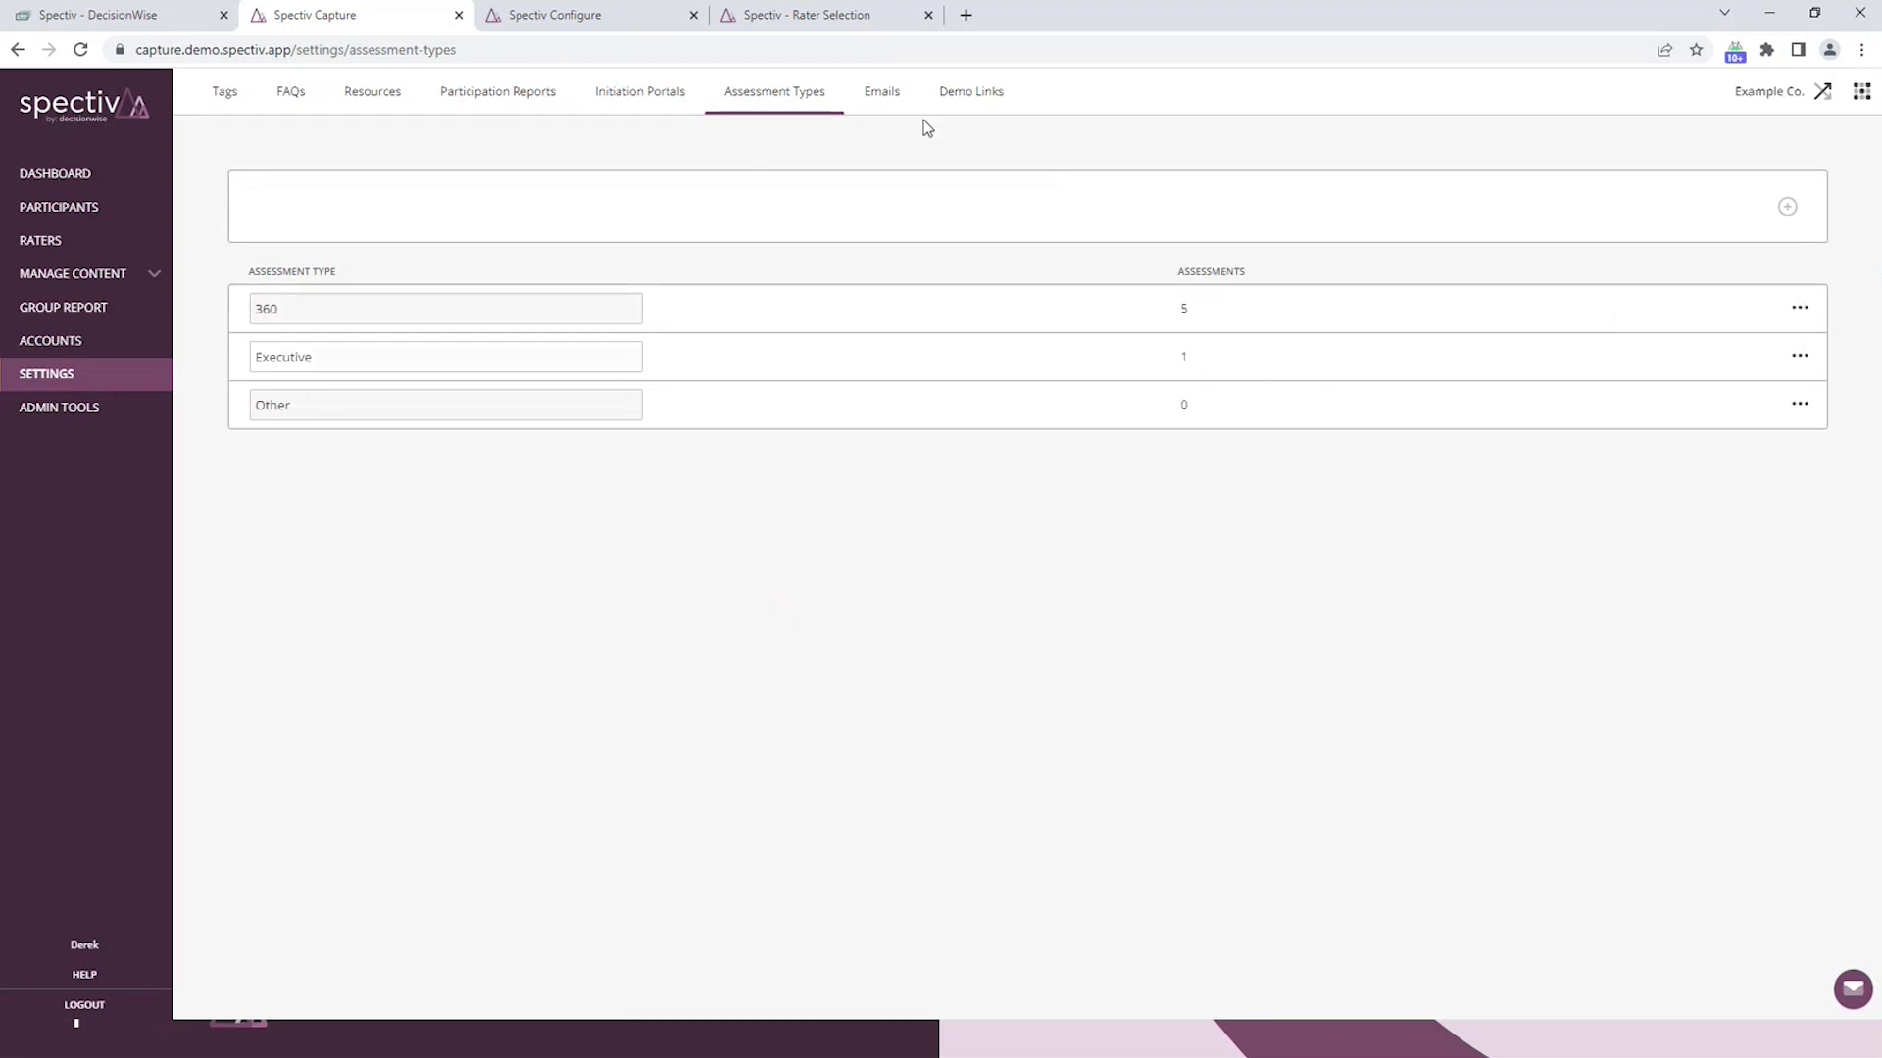
Open the email customization for the Executive assessment type and preview the Invite version of its Rater Selection email
{"action": "left_click", "coordinate": [882, 104]}
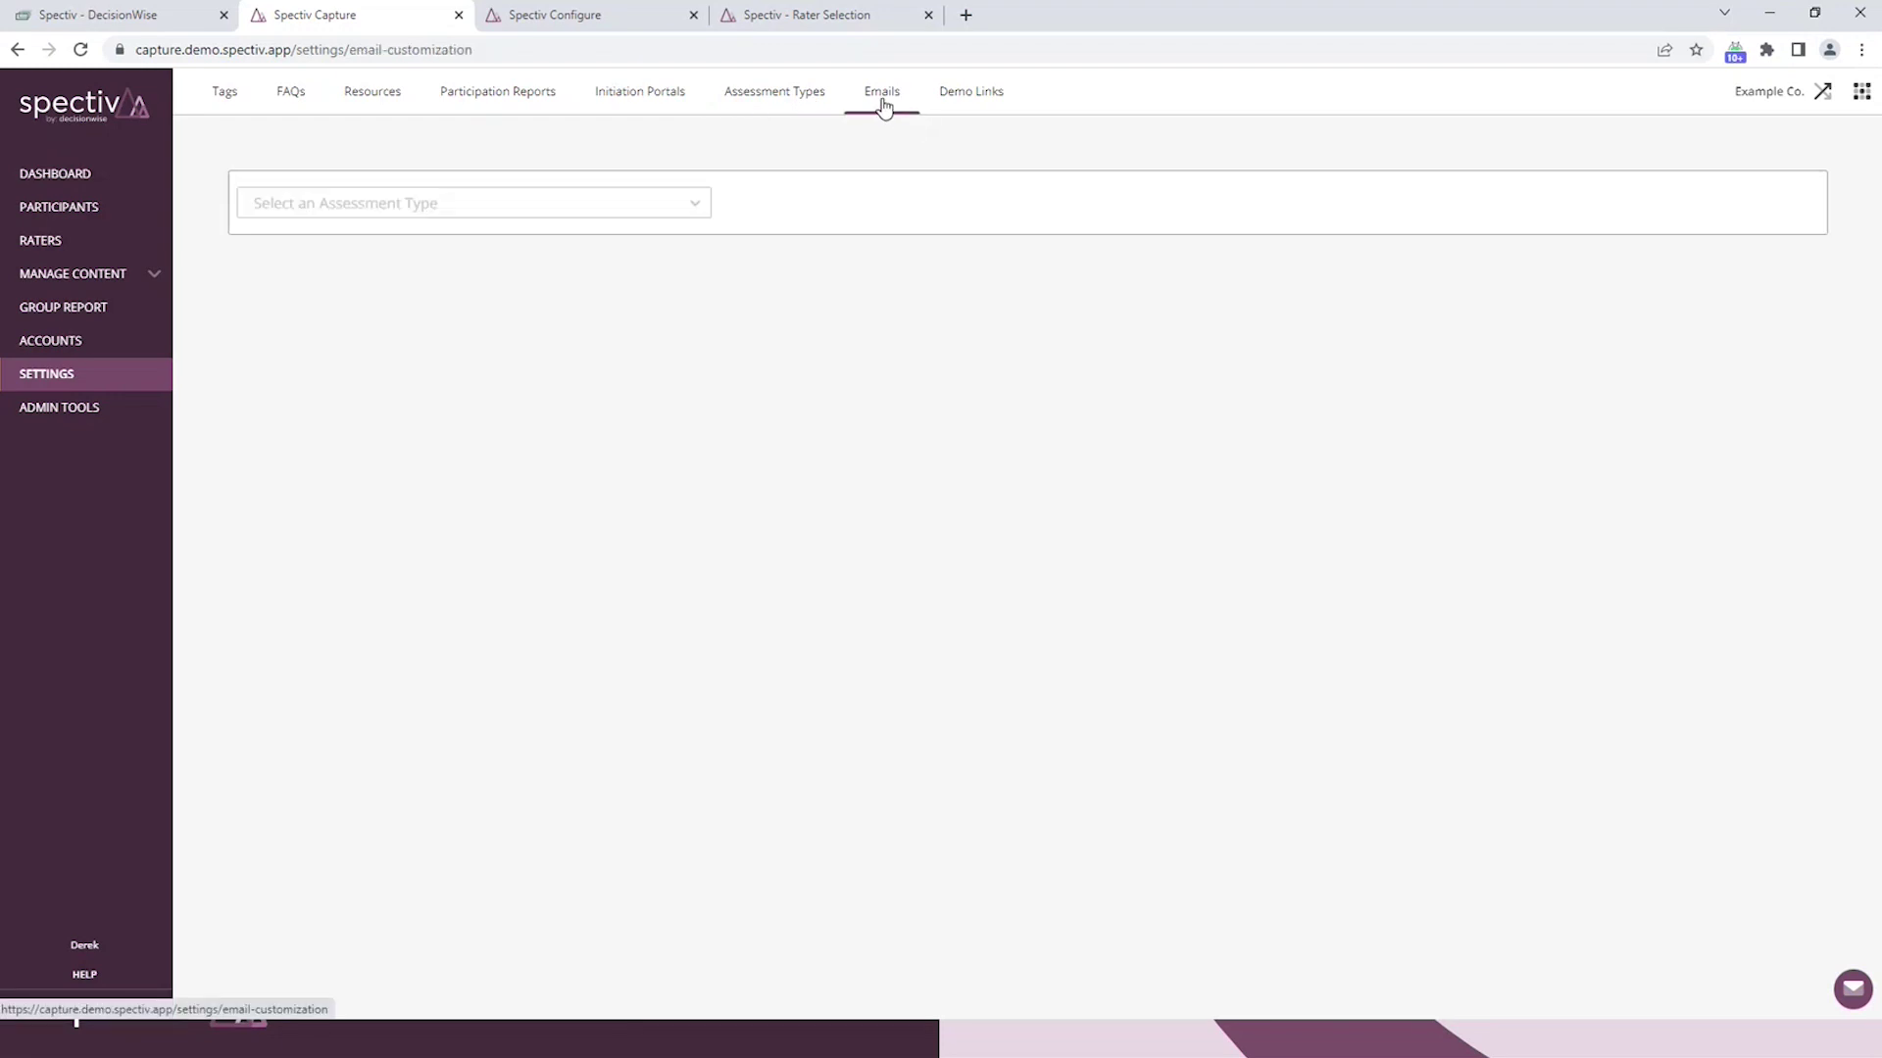
{"action": "left_click", "coordinate": [664, 208]}
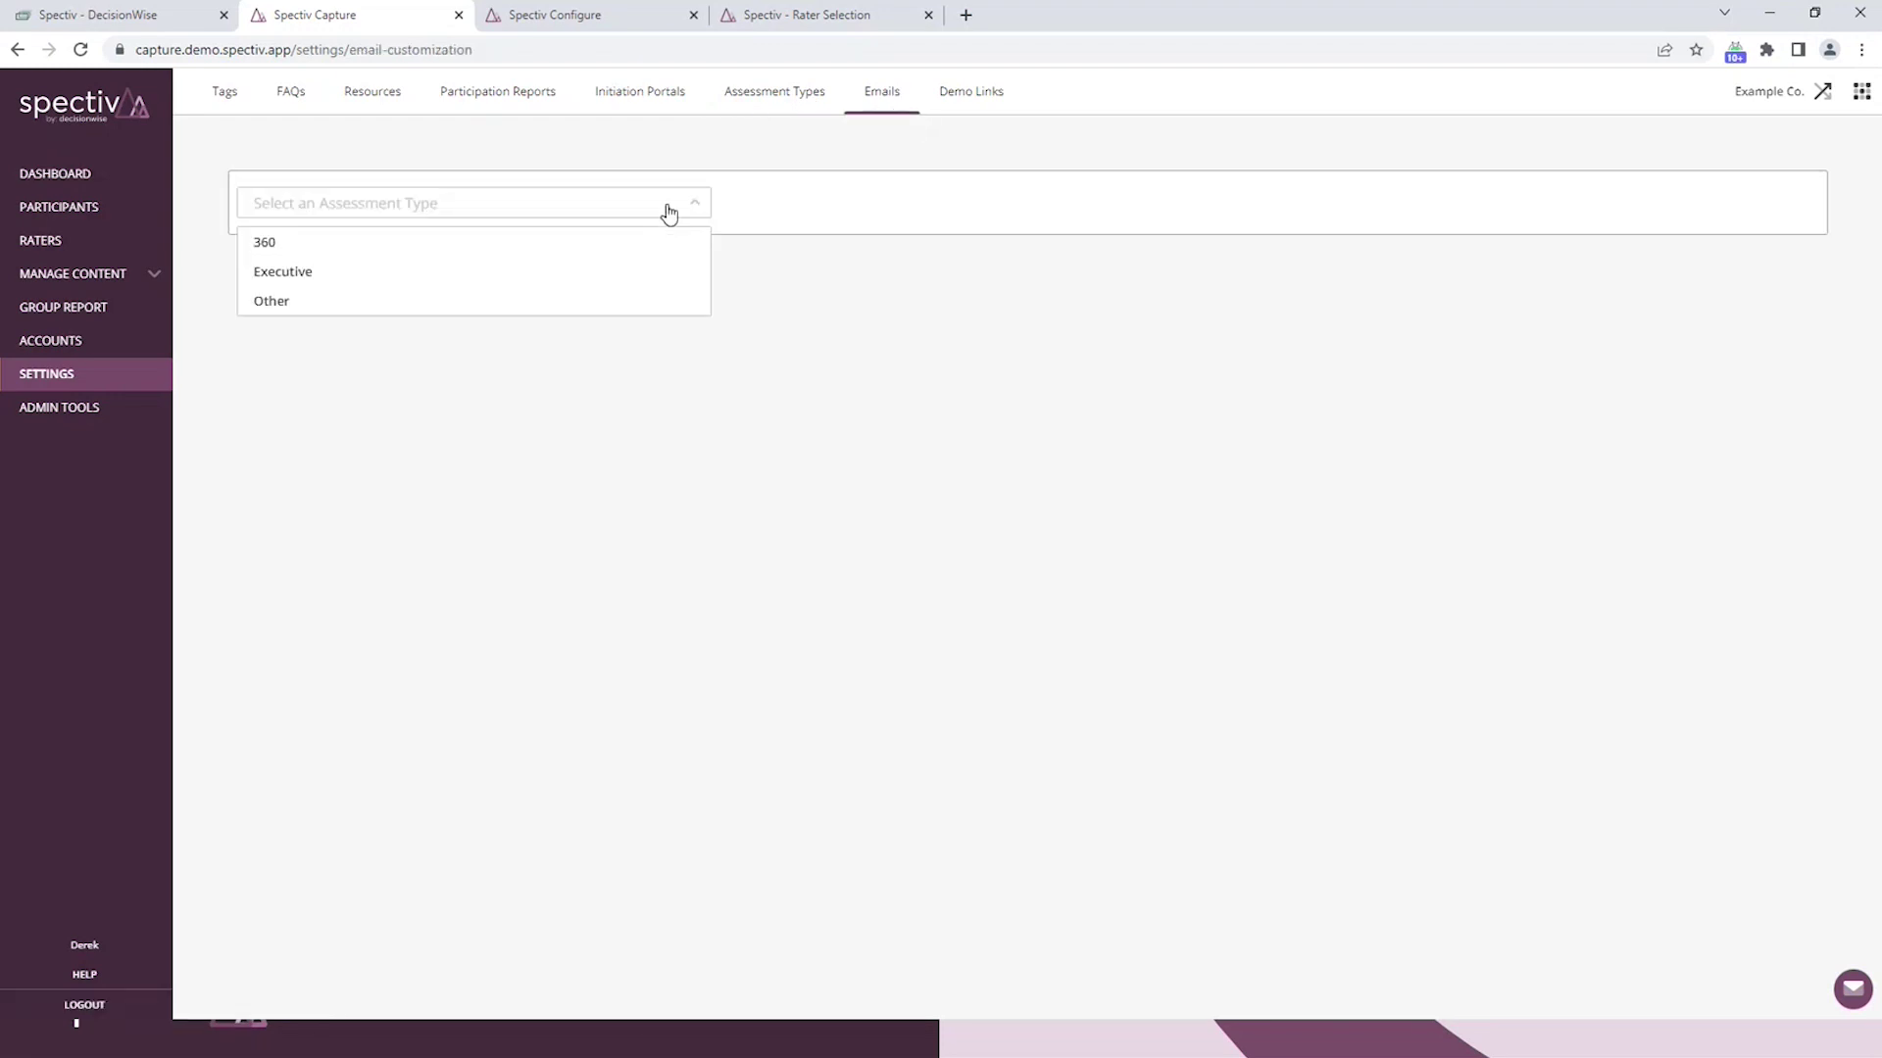
{"action": "left_click", "coordinate": [304, 275]}
{"action": "left_click", "coordinate": [496, 390]}
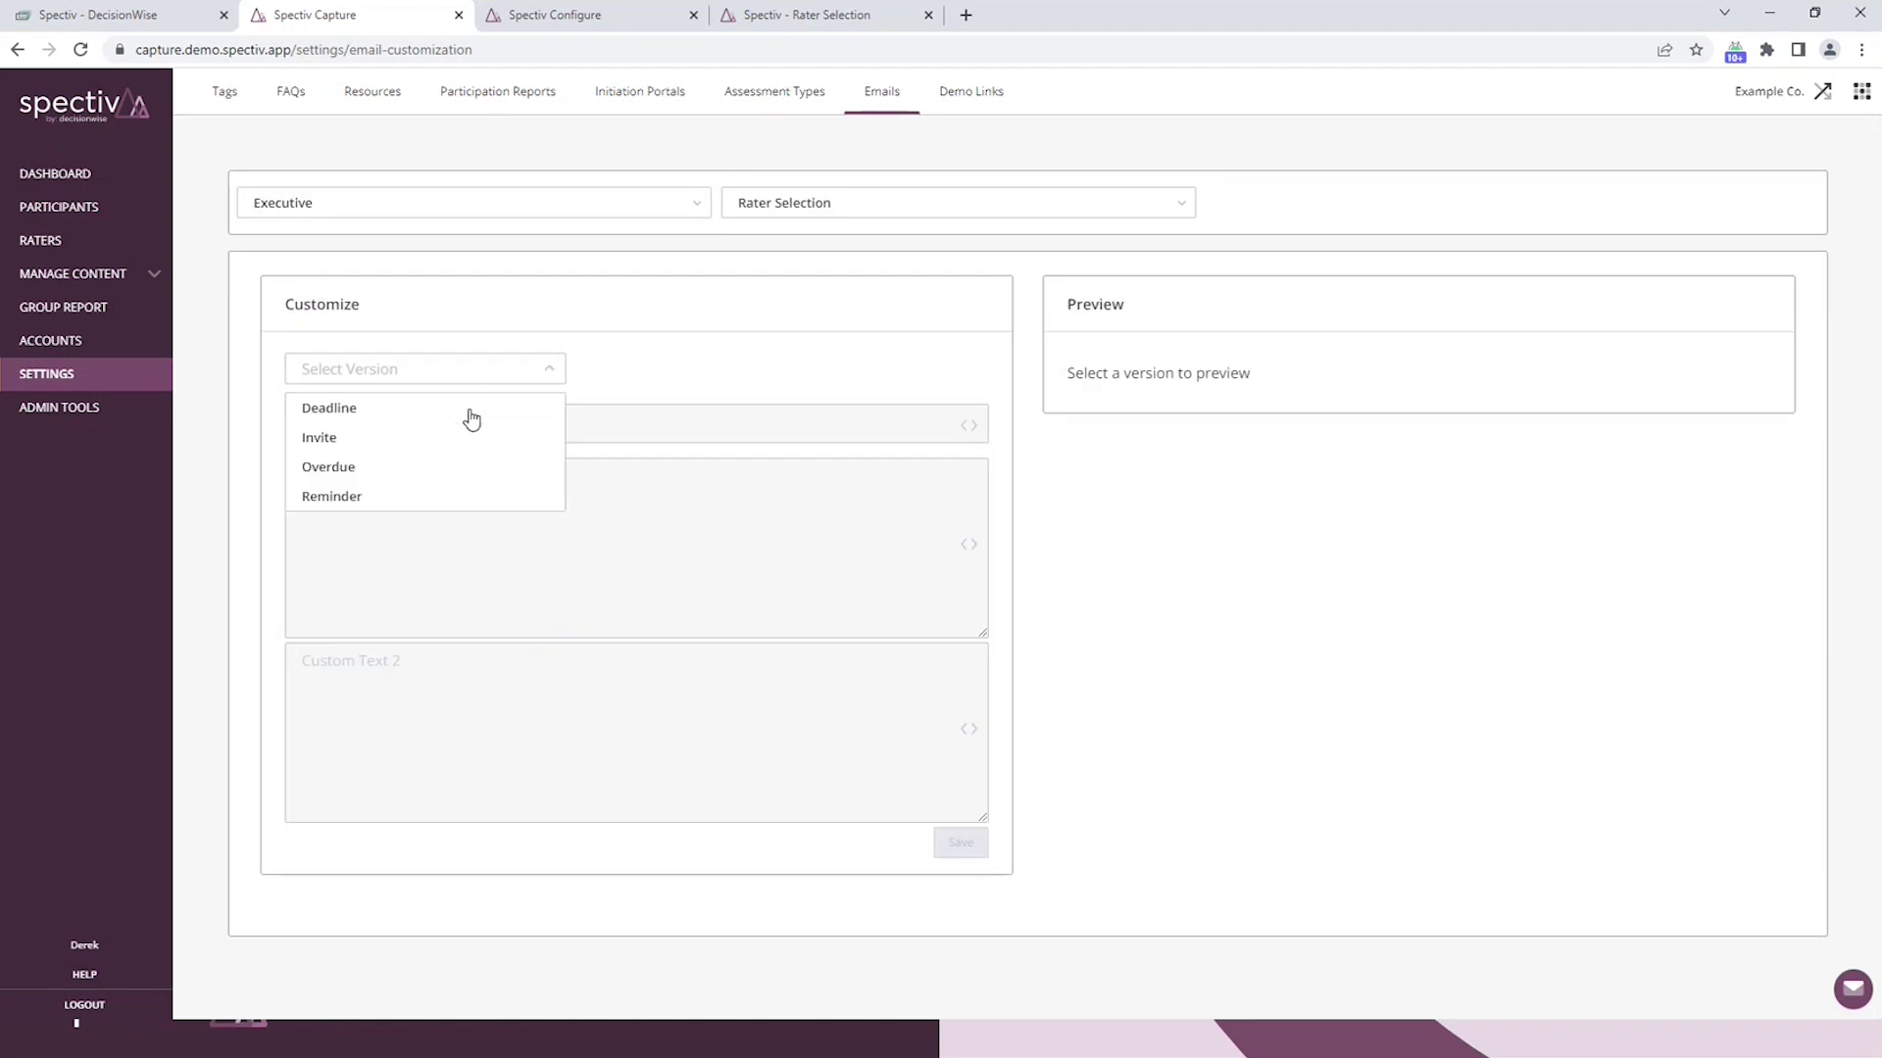
{"action": "left_click", "coordinate": [302, 446]}
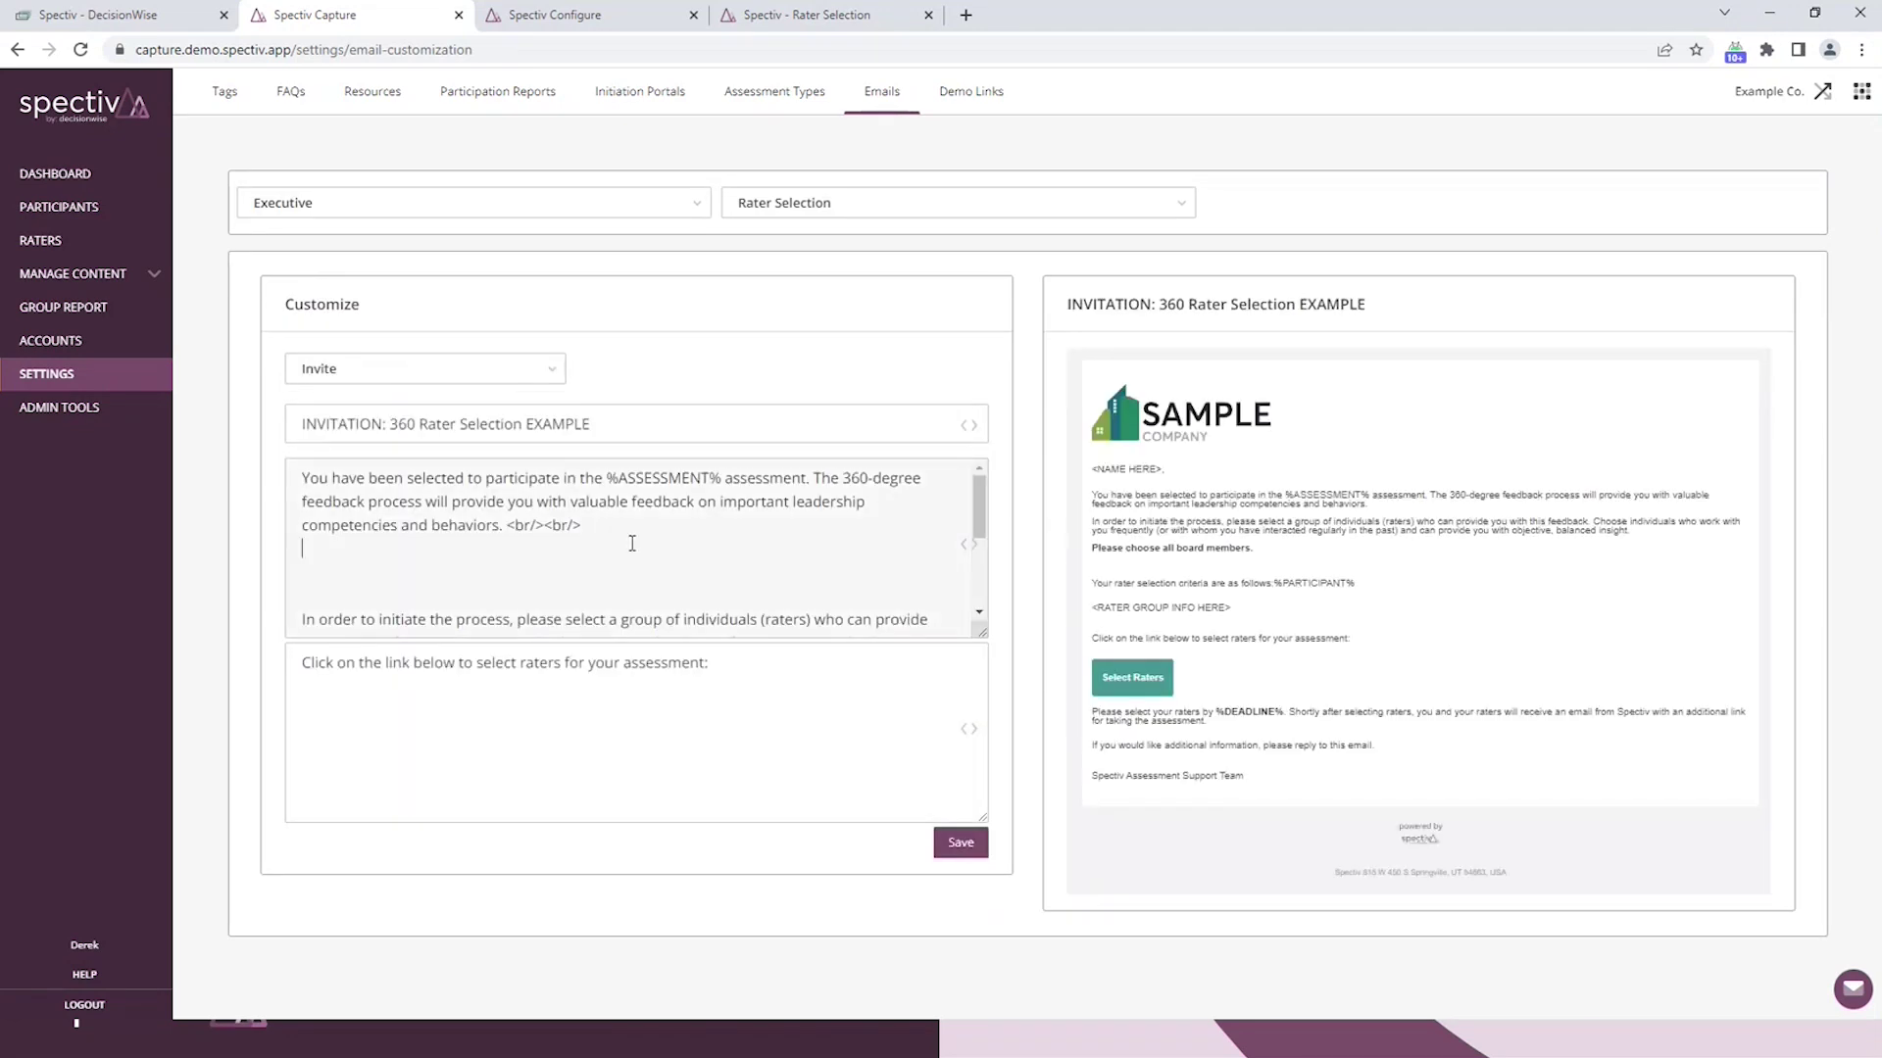
{"action": "left_click", "coordinate": [726, 682]}
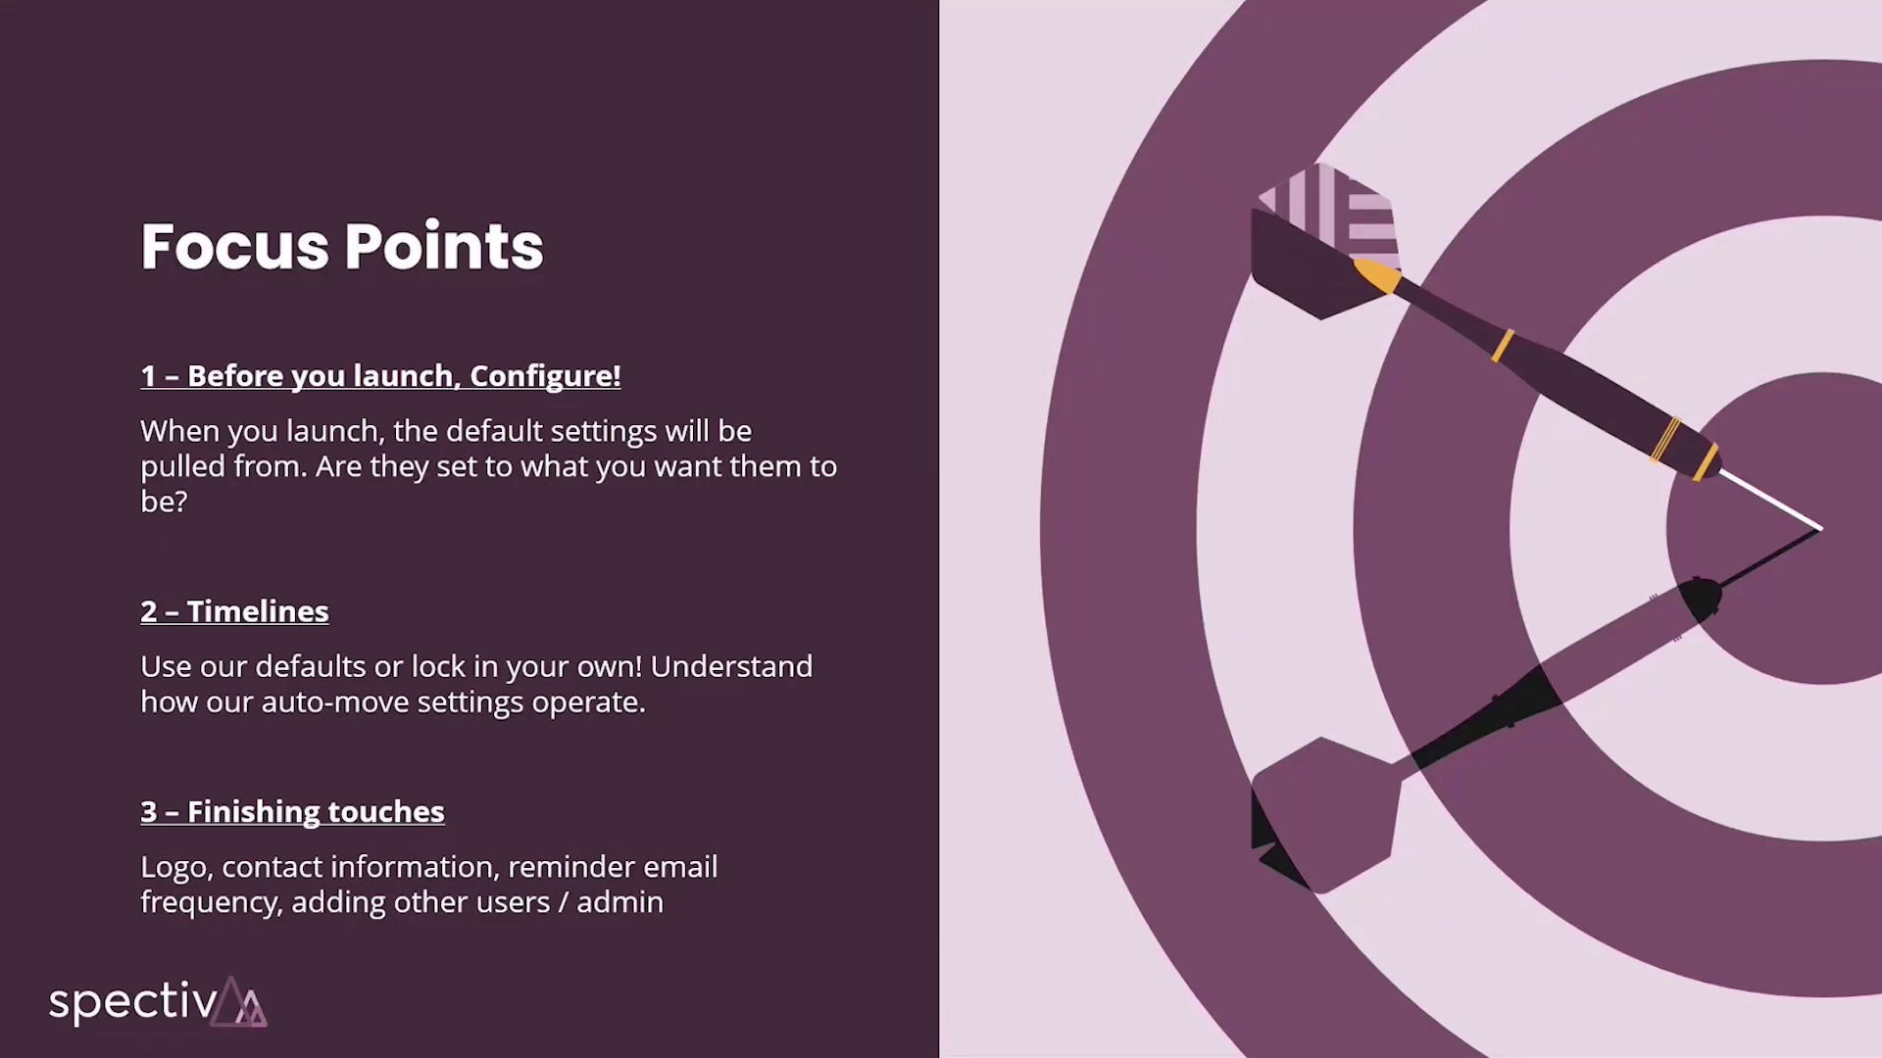
Switch from the slides to the Webinar Account's browser window and open its Configure application
{"action": "key", "text": "alt+Tab"}
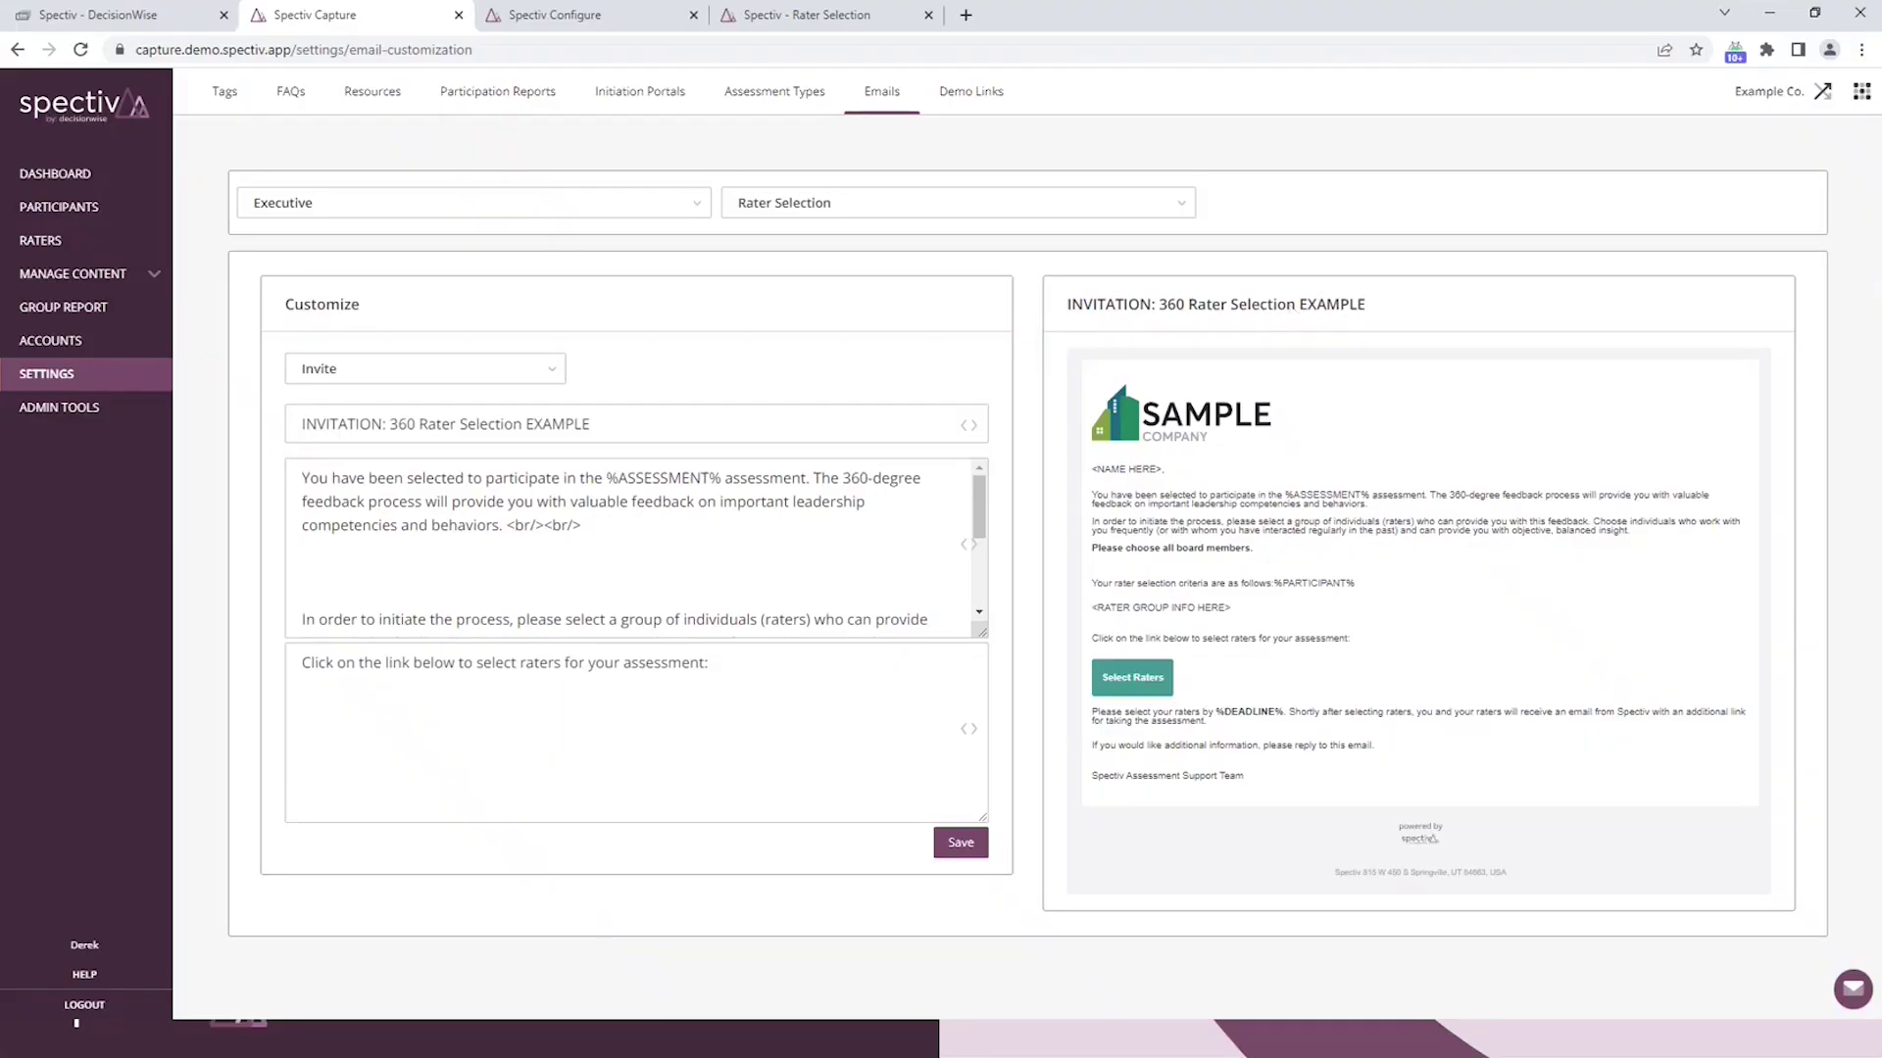
{"action": "key", "text": "alt+Tab"}
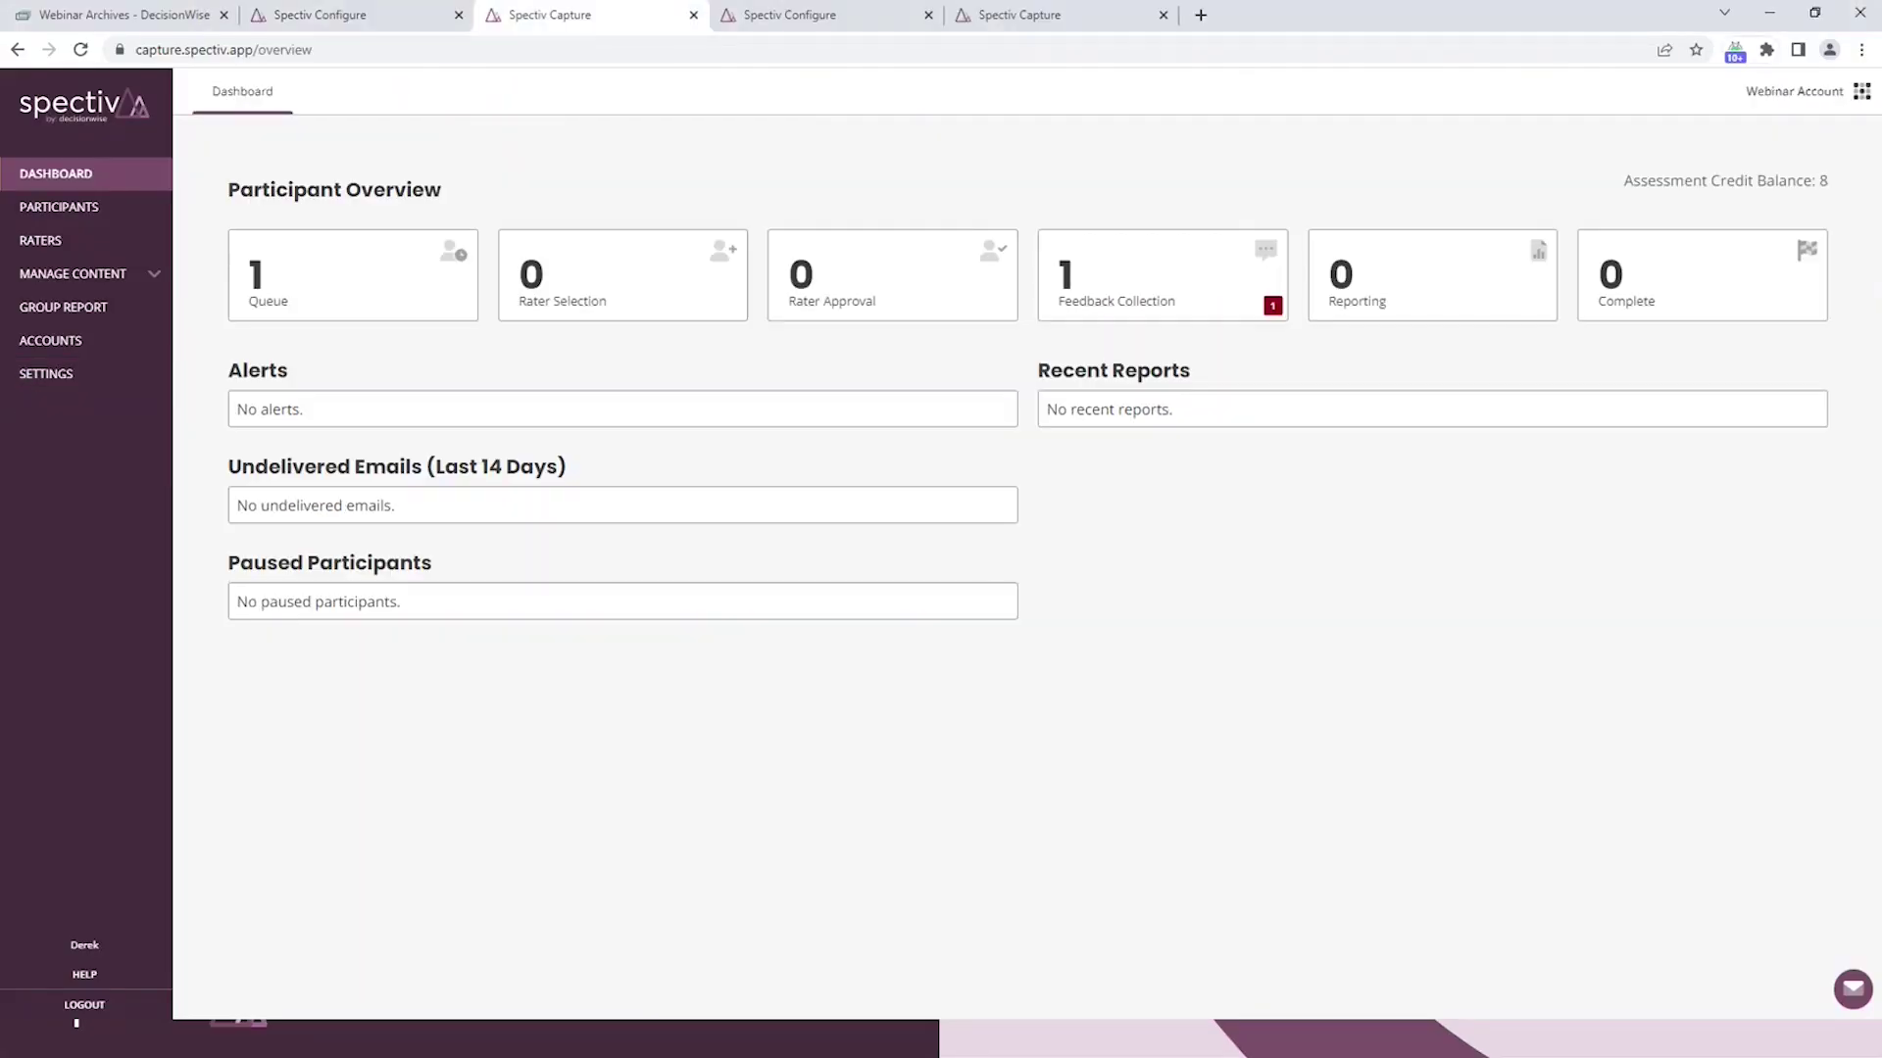
{"action": "left_click", "coordinate": [1861, 91]}
{"action": "left_click", "coordinate": [1698, 147]}
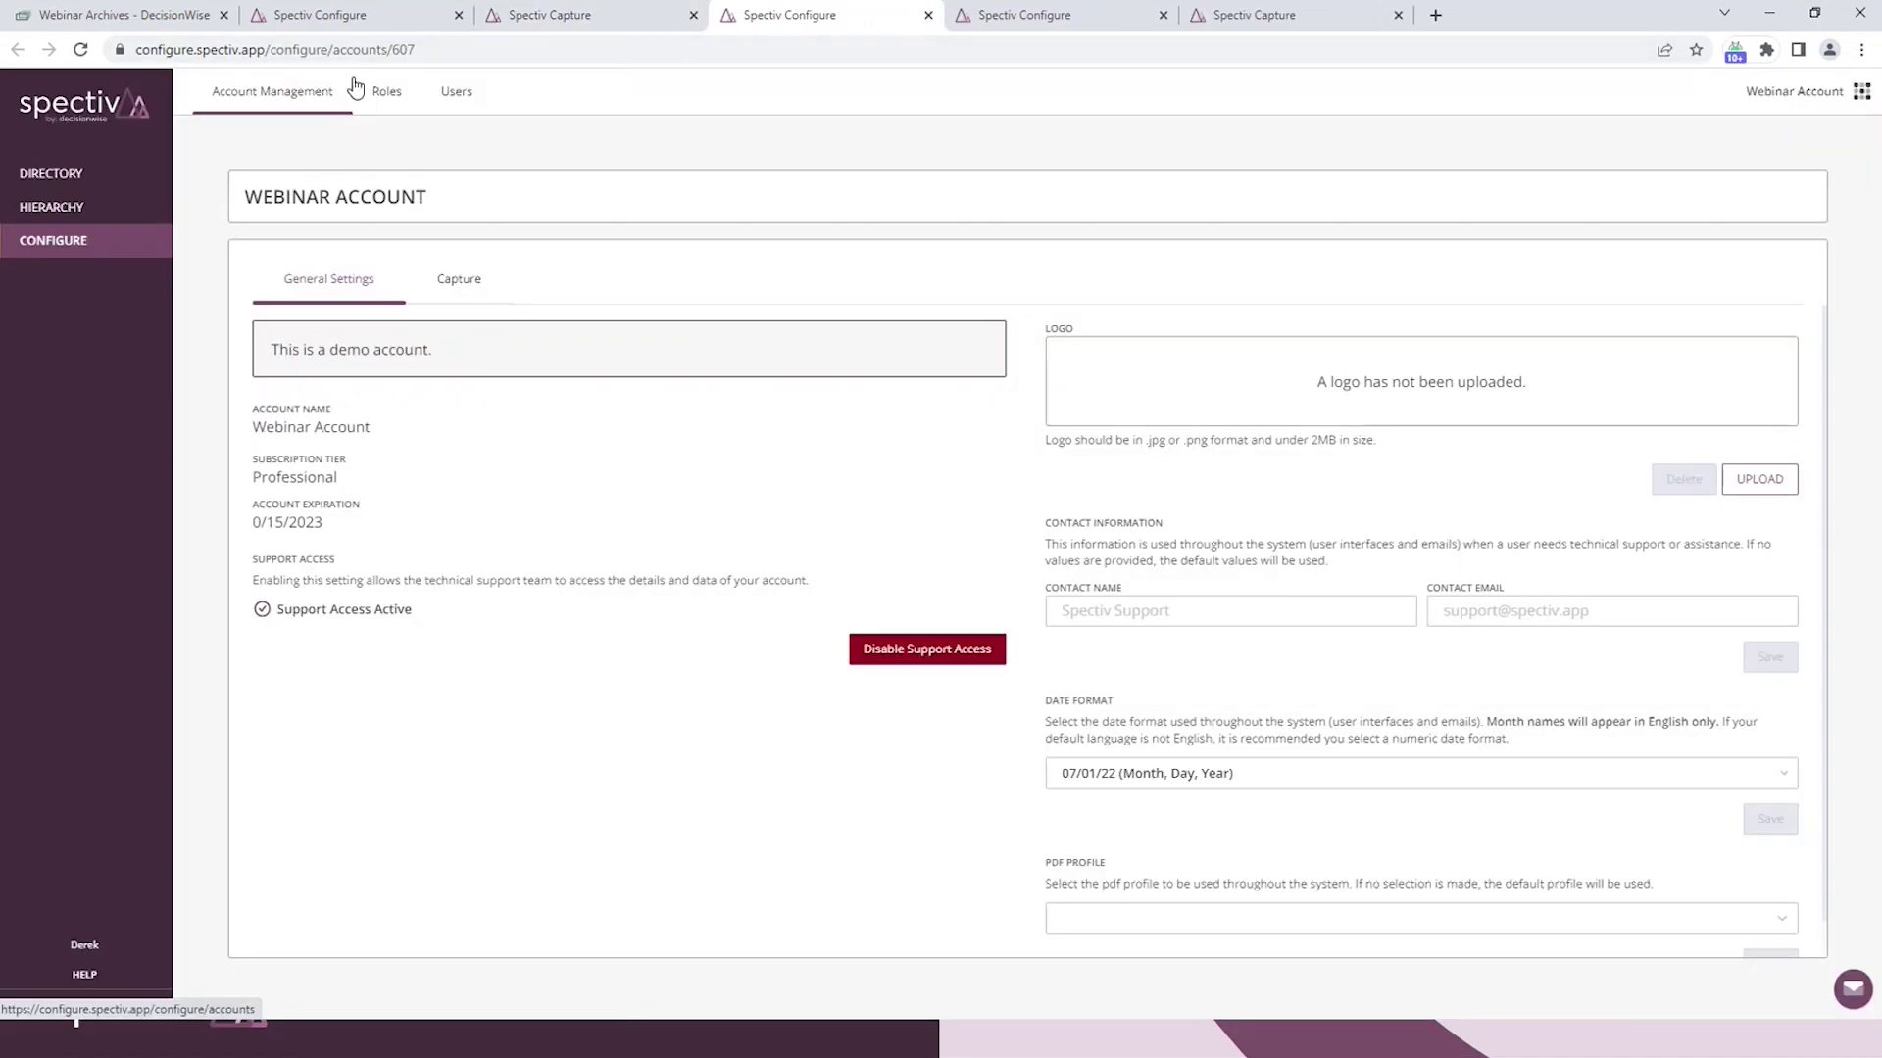
Start adding an individual user to the Webinar Account and enter the user's first and last name
{"action": "left_click", "coordinate": [456, 93]}
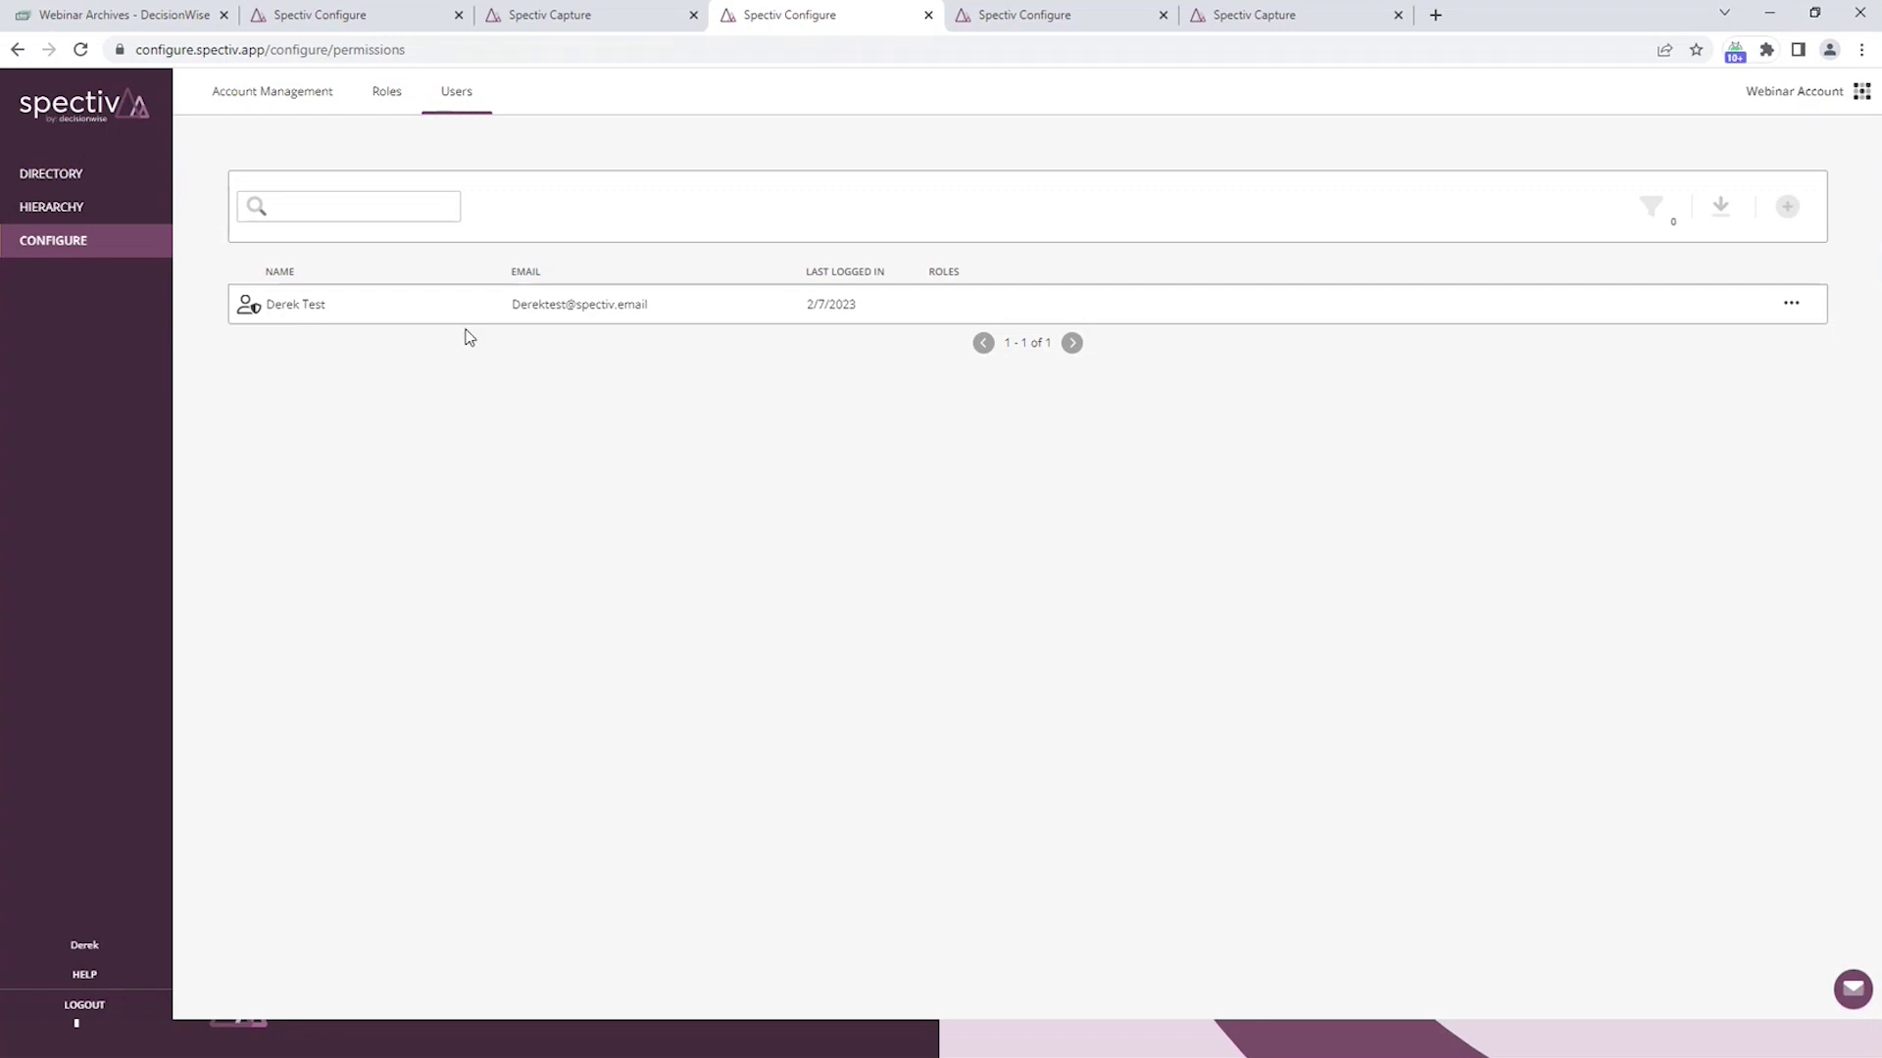
{"action": "left_click", "coordinate": [1787, 208]}
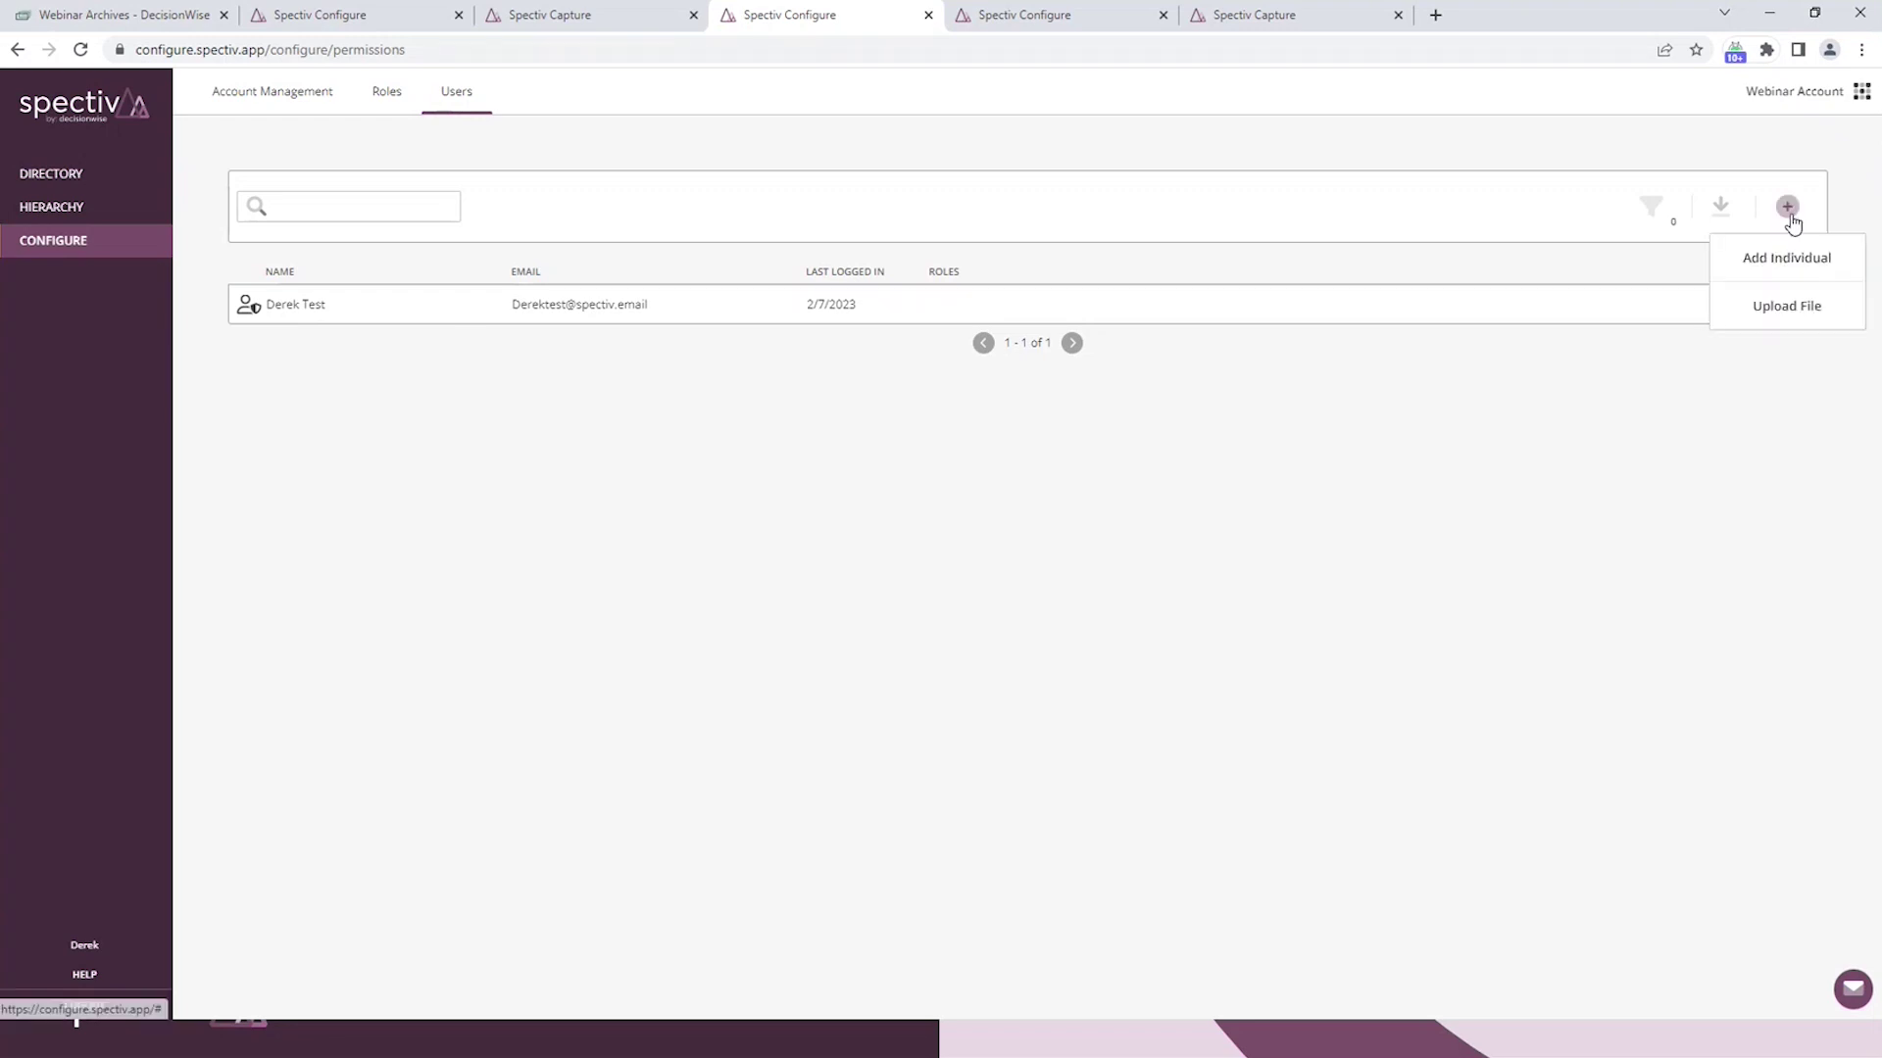
{"action": "left_click", "coordinate": [1788, 273]}
{"action": "left_click", "coordinate": [1454, 395]}
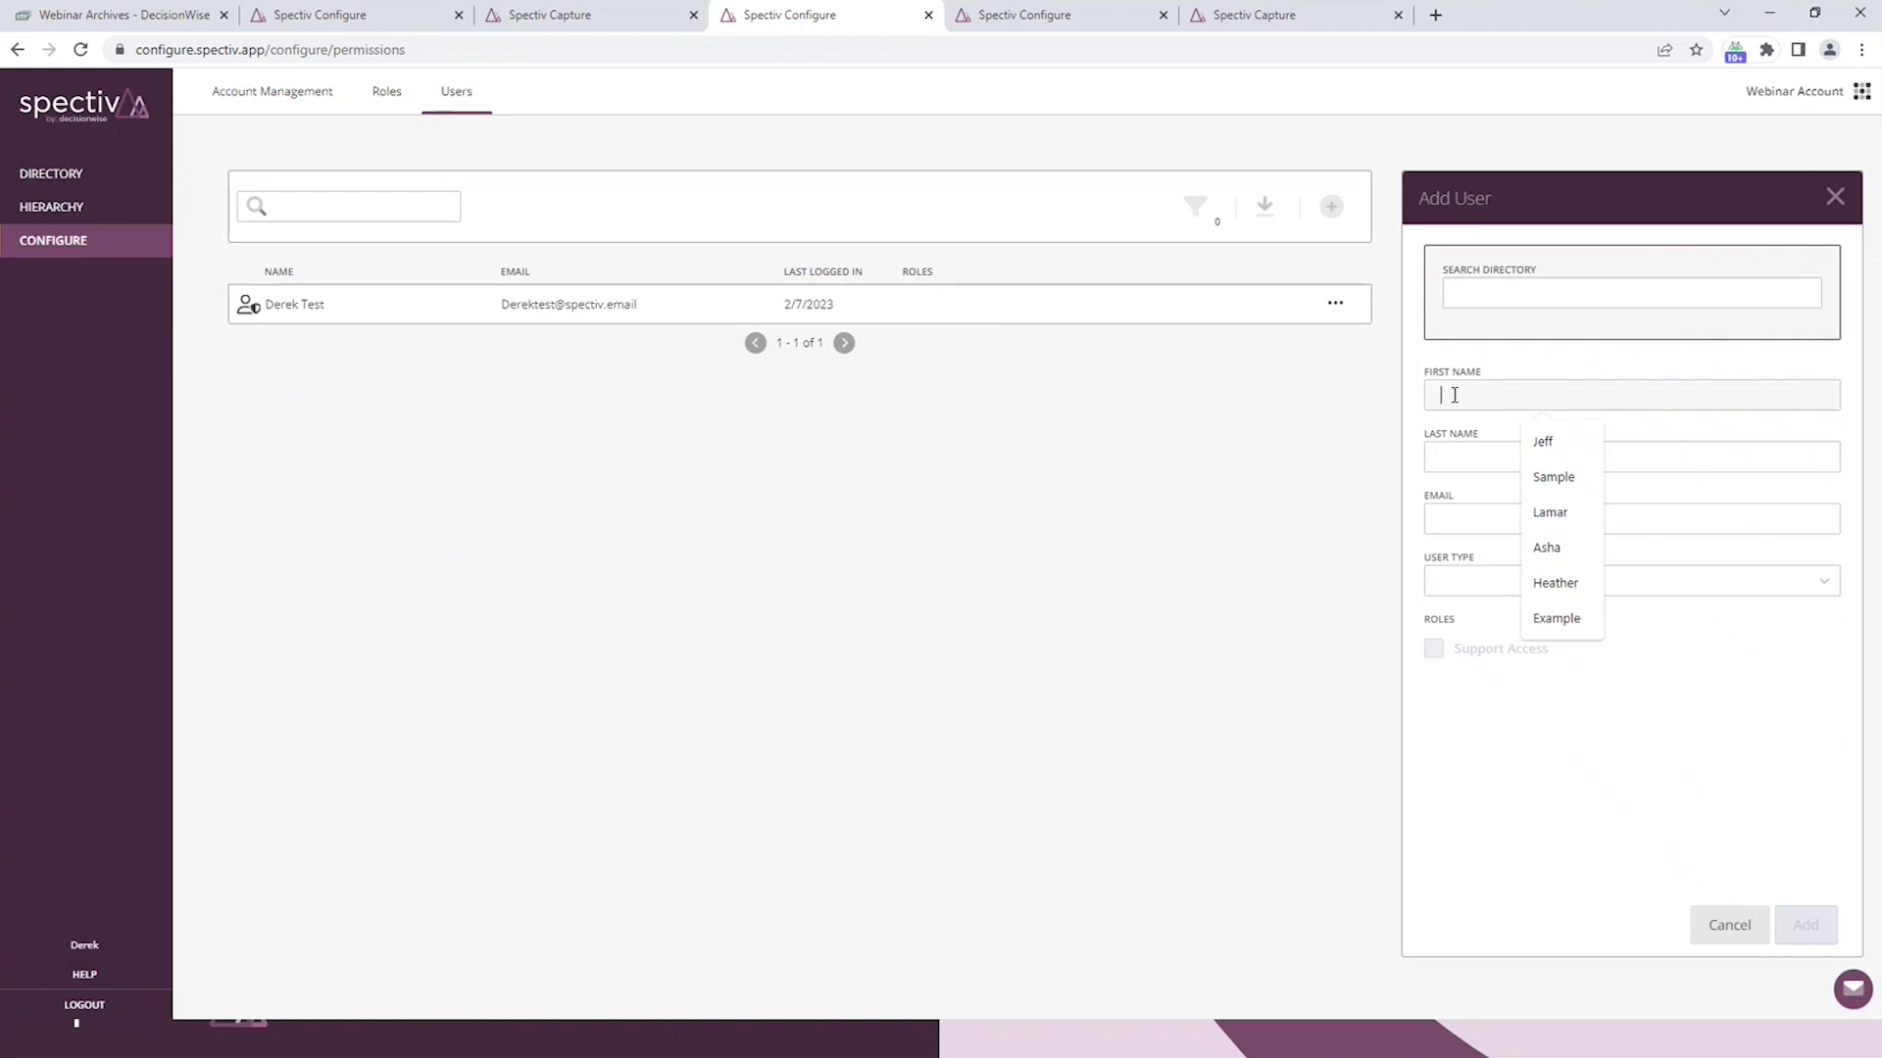
{"action": "type", "text": "Sample"}
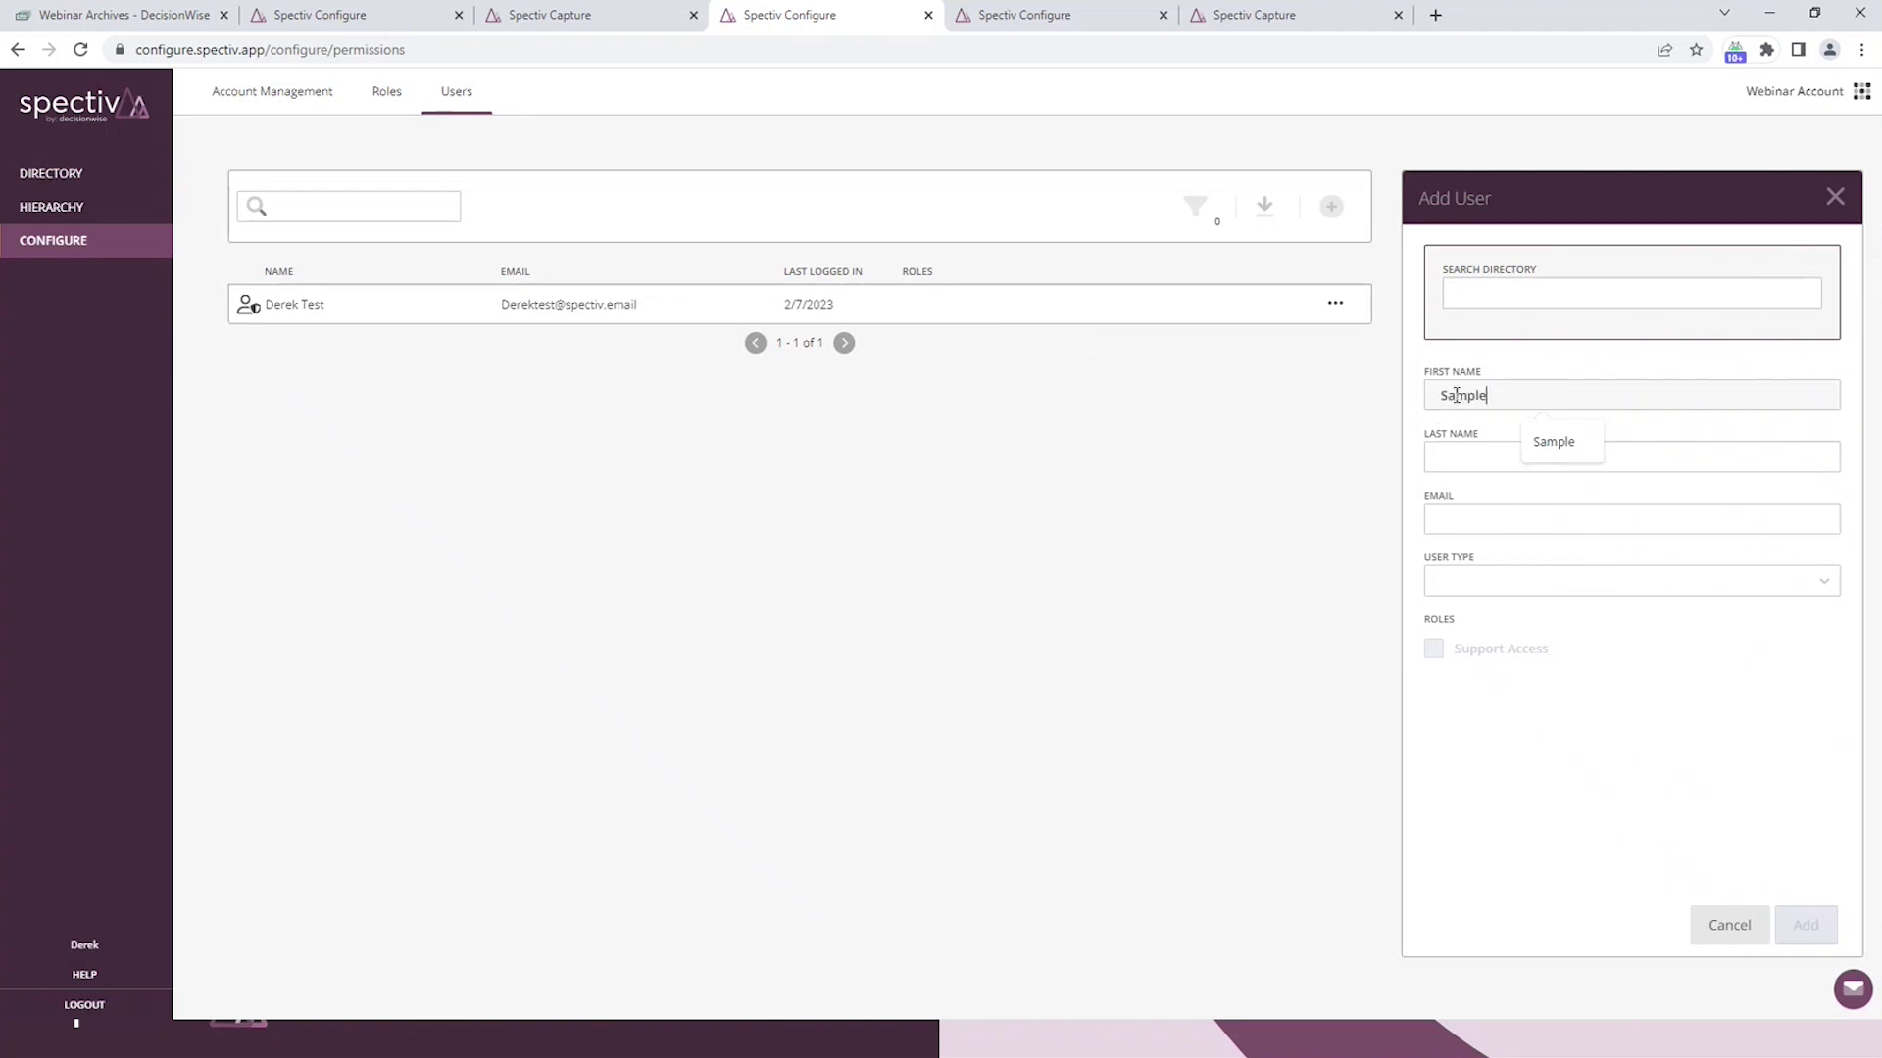
{"action": "left_click", "coordinate": [1500, 444]}
{"action": "type", "text": "Person"}
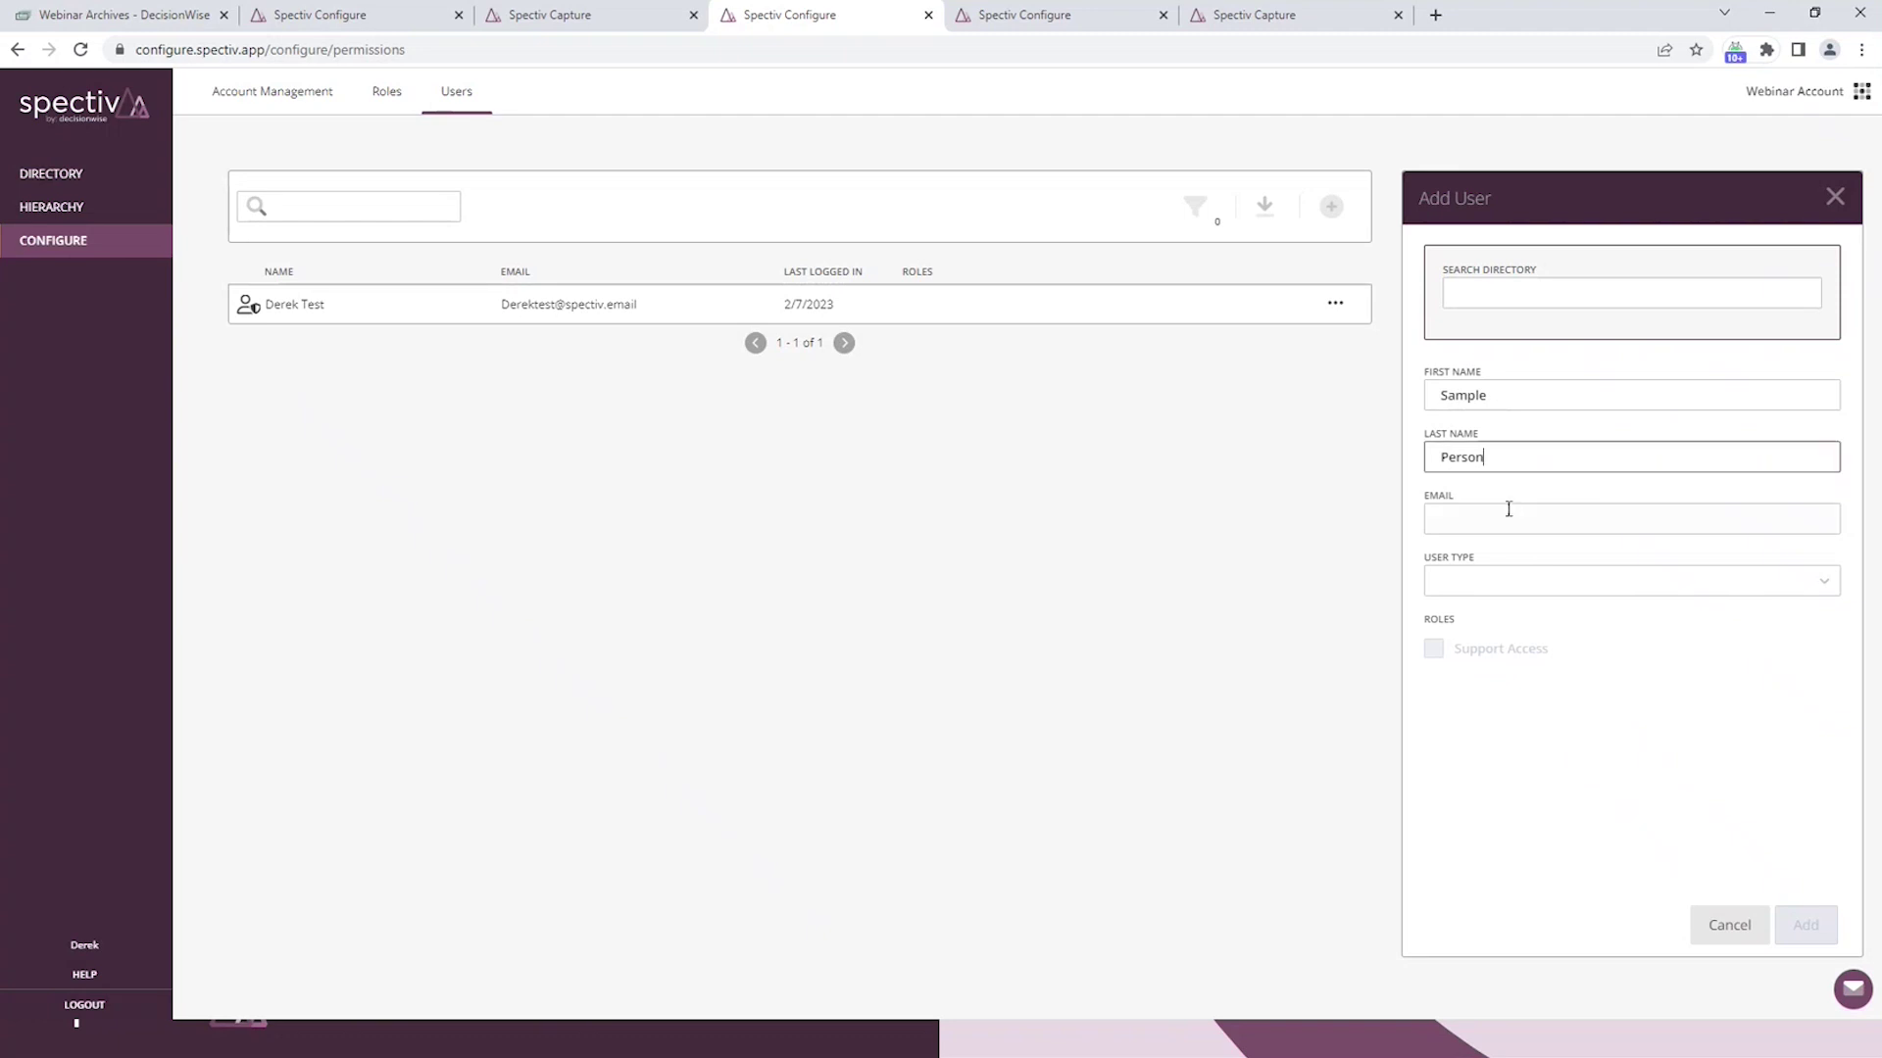
Set the new user's type to Admin and fill in the user's email with the suggested spectiv.email address
{"action": "left_click", "coordinate": [1508, 508]}
{"action": "left_click", "coordinate": [1449, 586]}
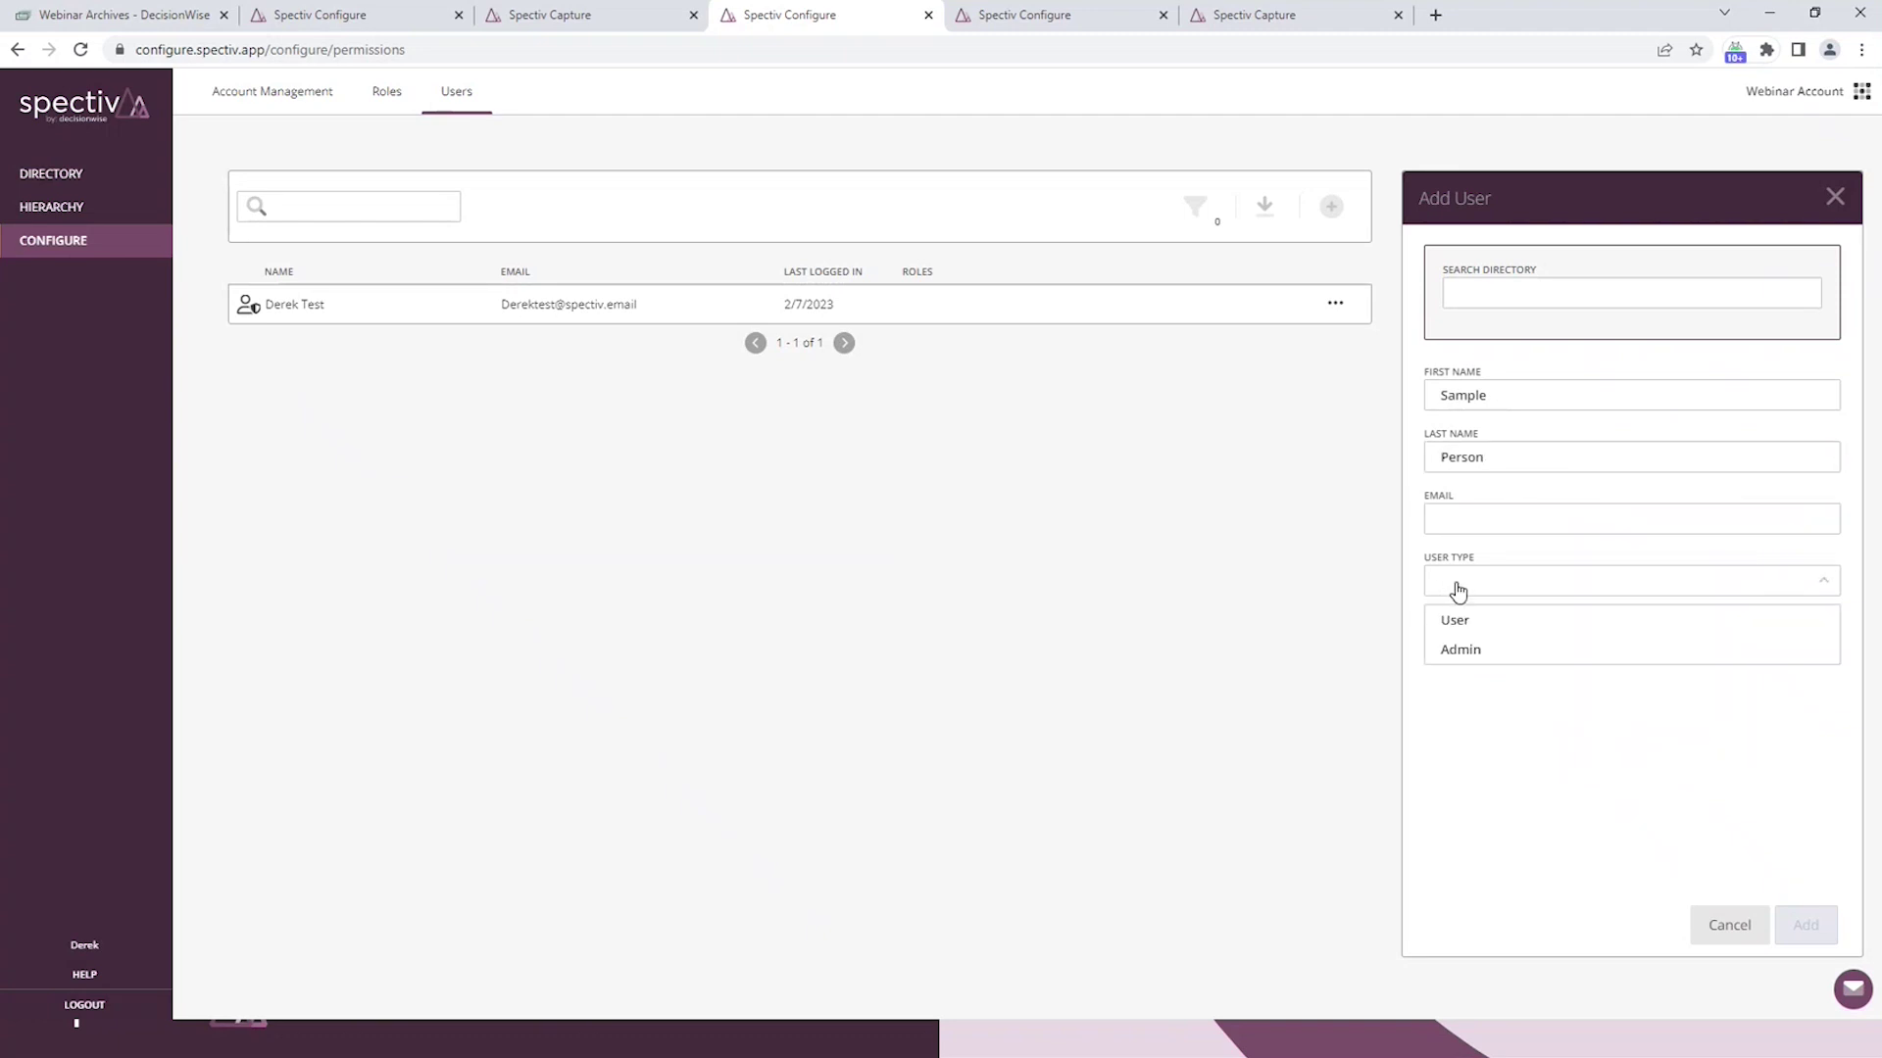
{"action": "left_click", "coordinate": [1451, 650]}
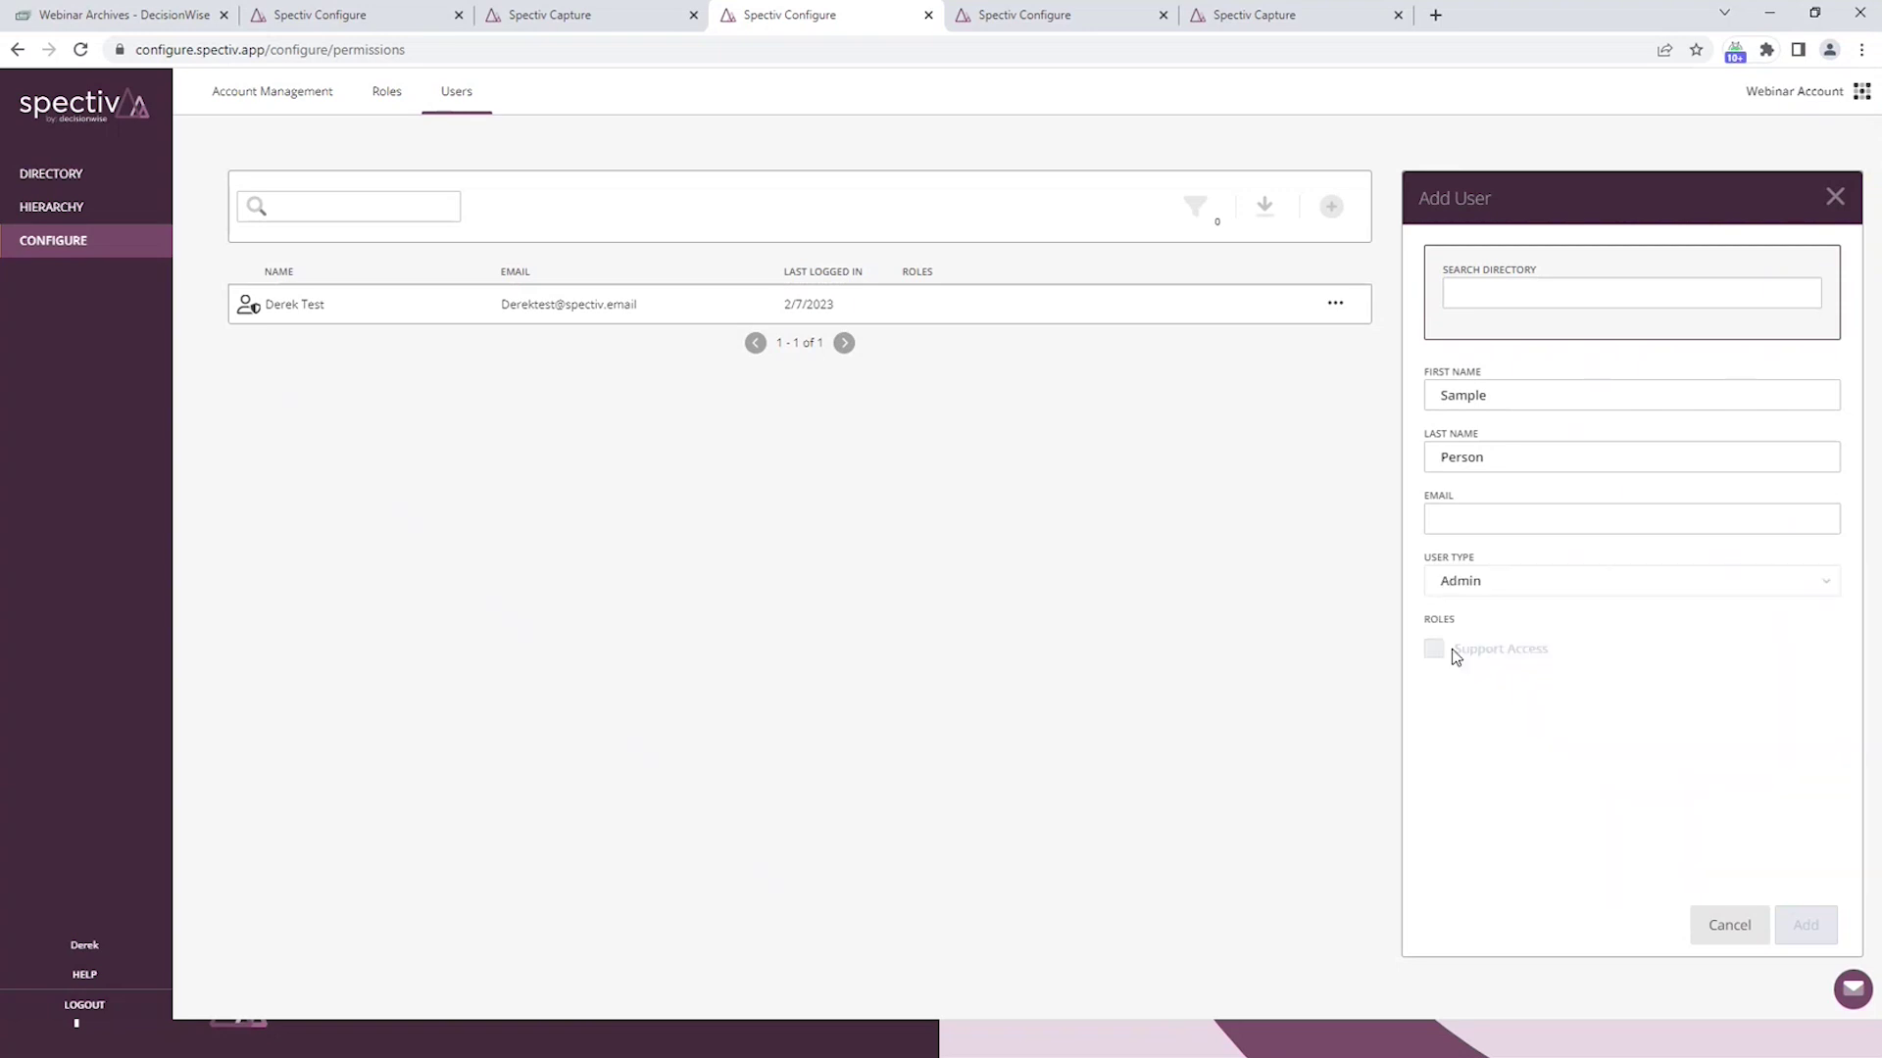
{"action": "left_click", "coordinate": [1489, 519]}
{"action": "type", "text": "sample"}
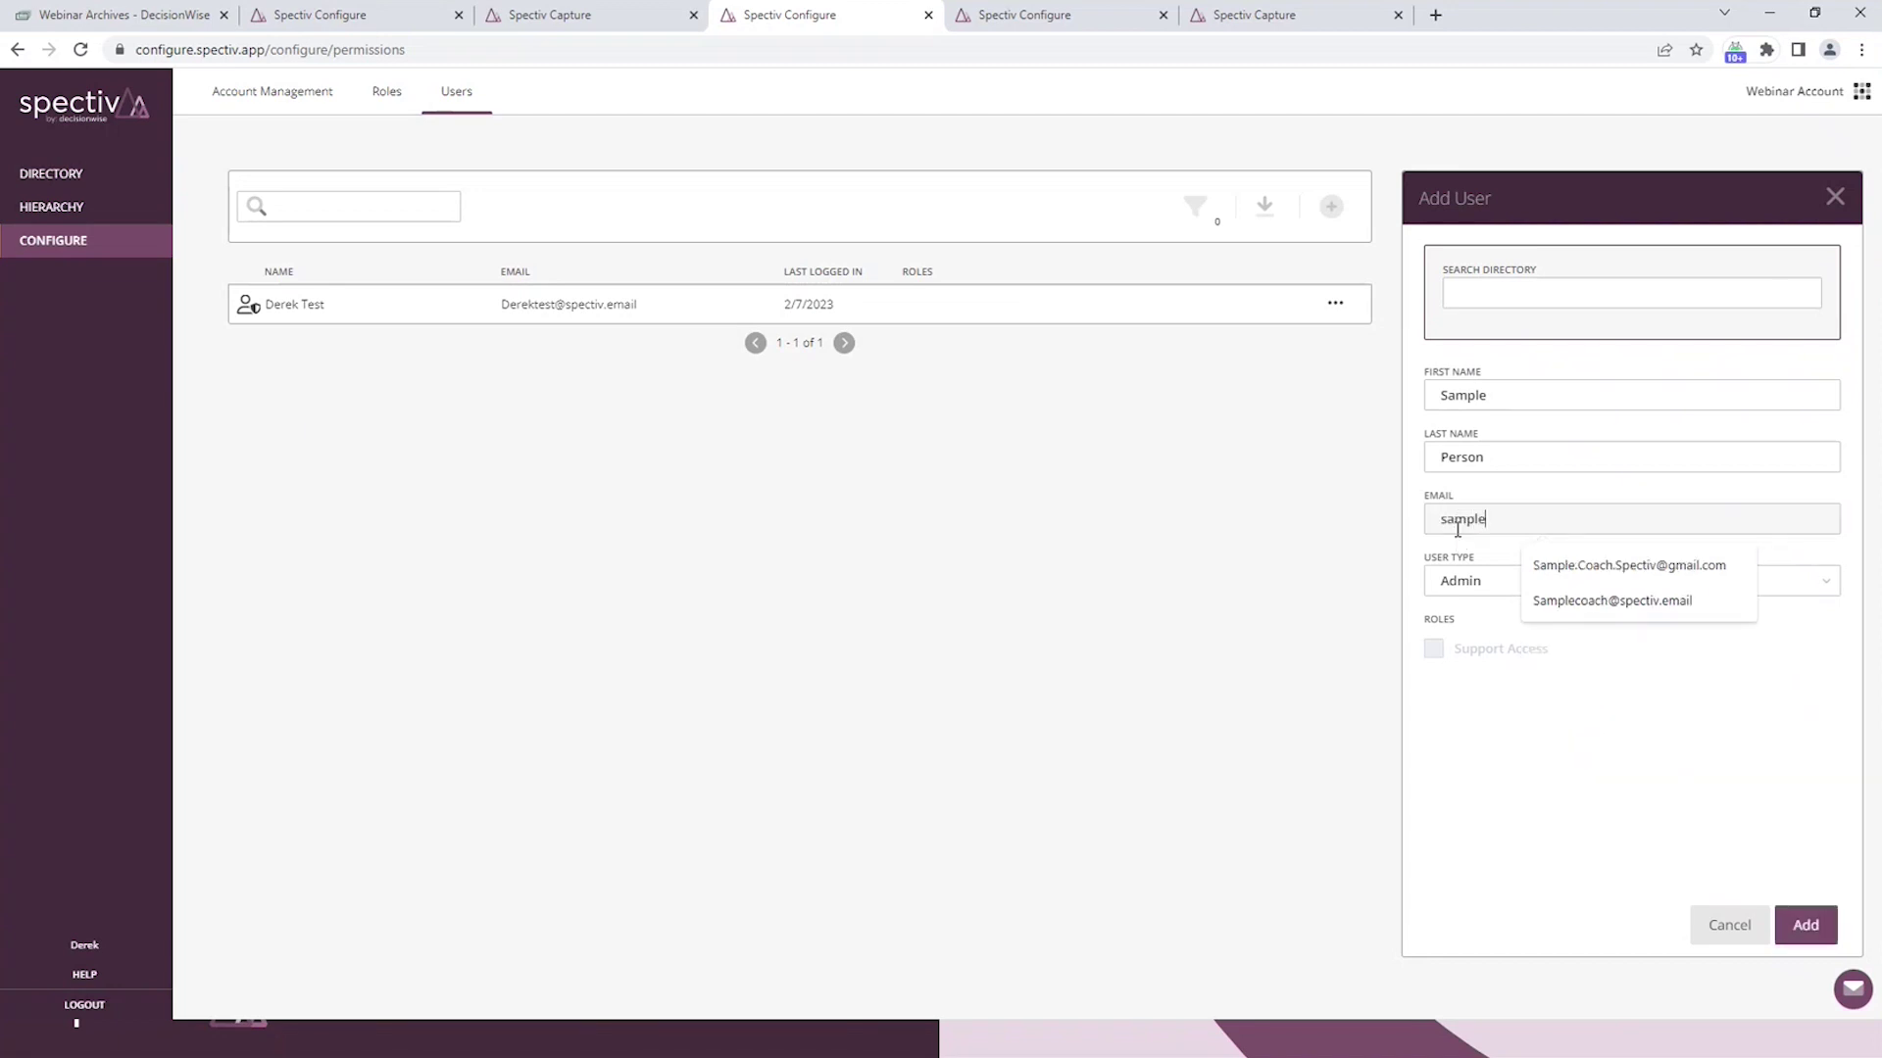
{"action": "left_click", "coordinate": [1538, 602]}
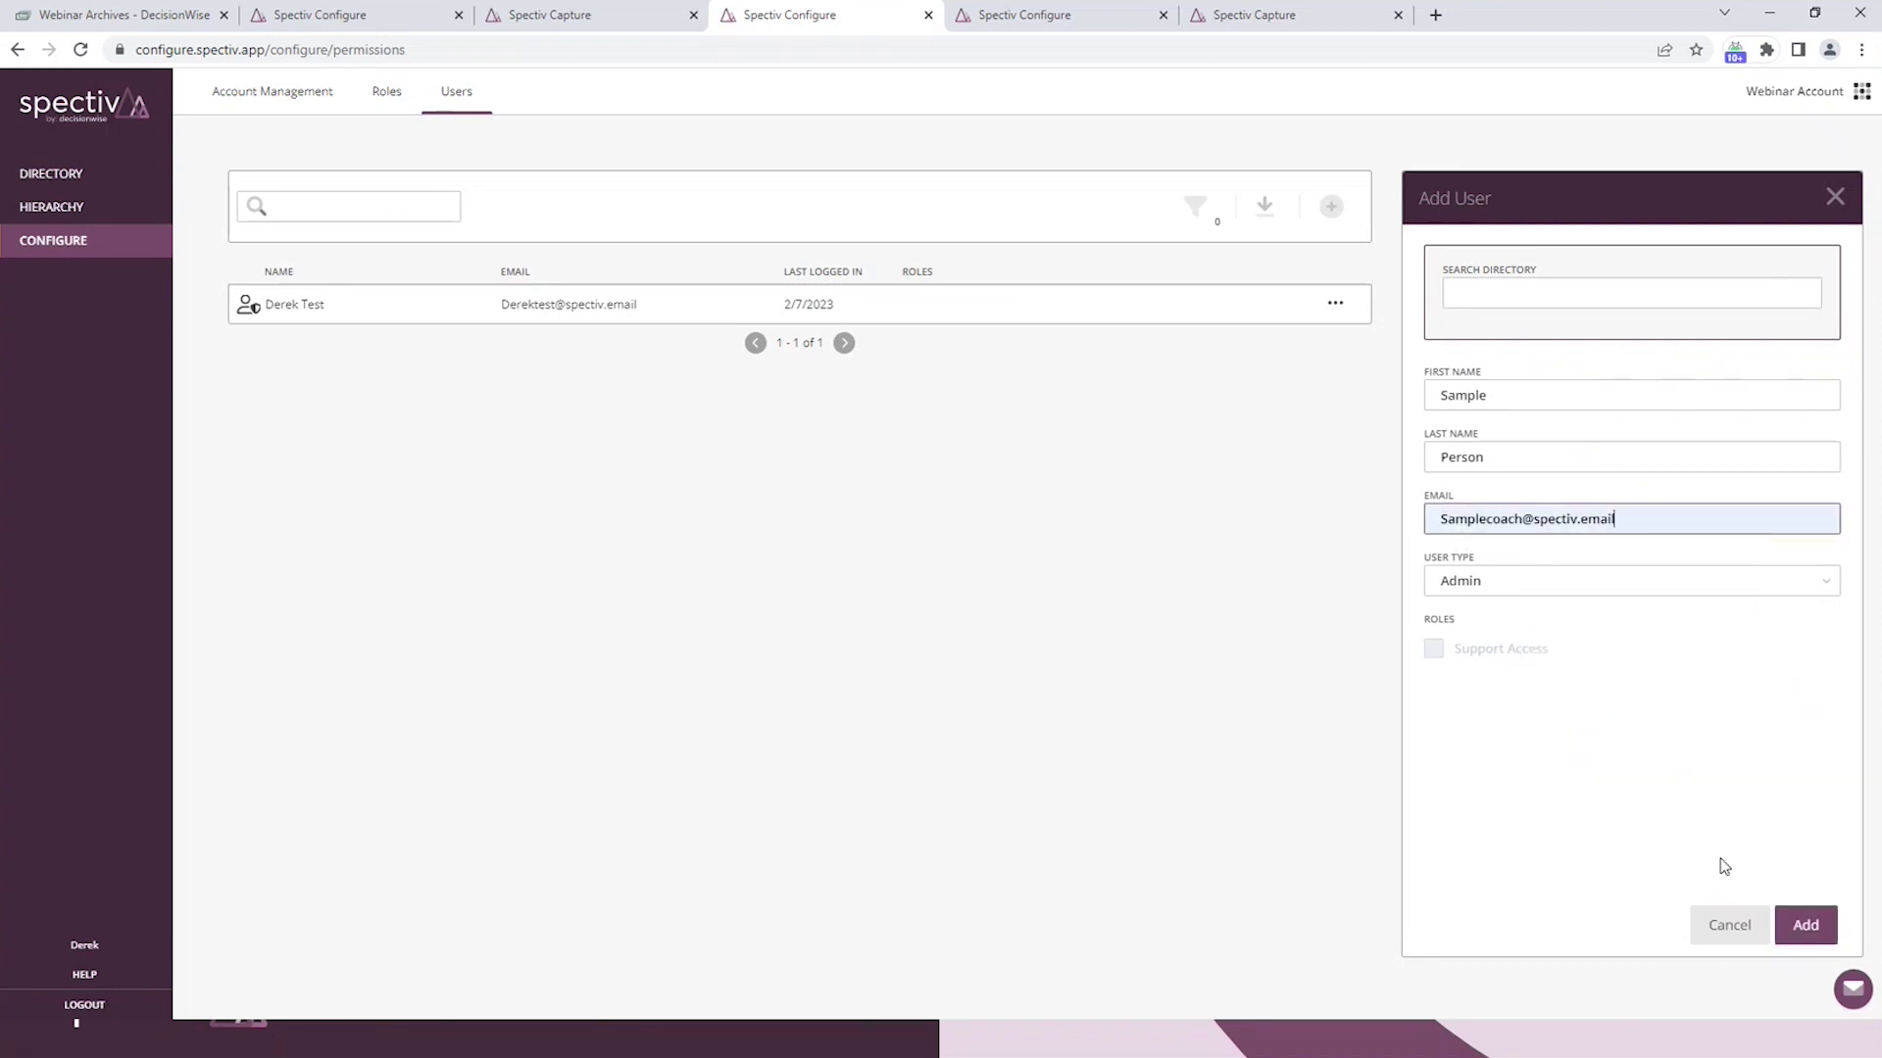
Add the new Admin as an external user and send the account invite
{"action": "left_click", "coordinate": [1811, 929]}
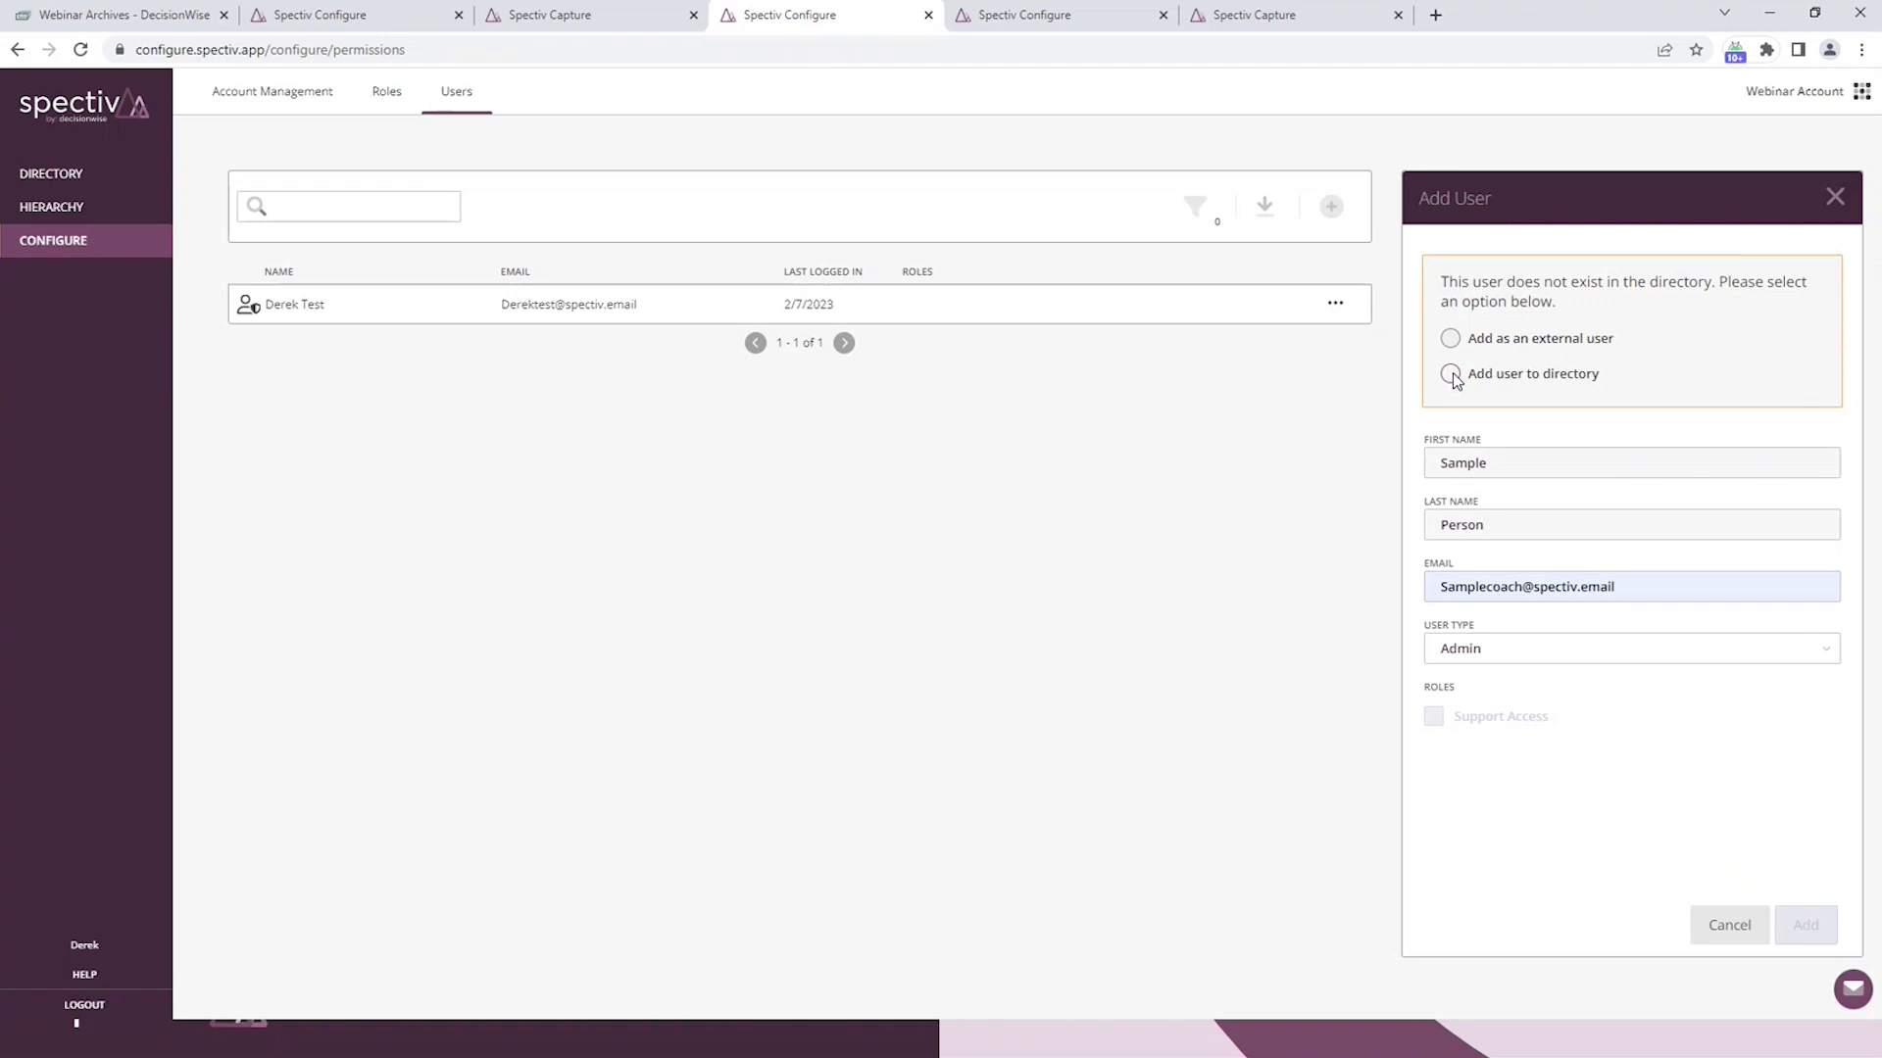
{"action": "left_click", "coordinate": [1452, 338]}
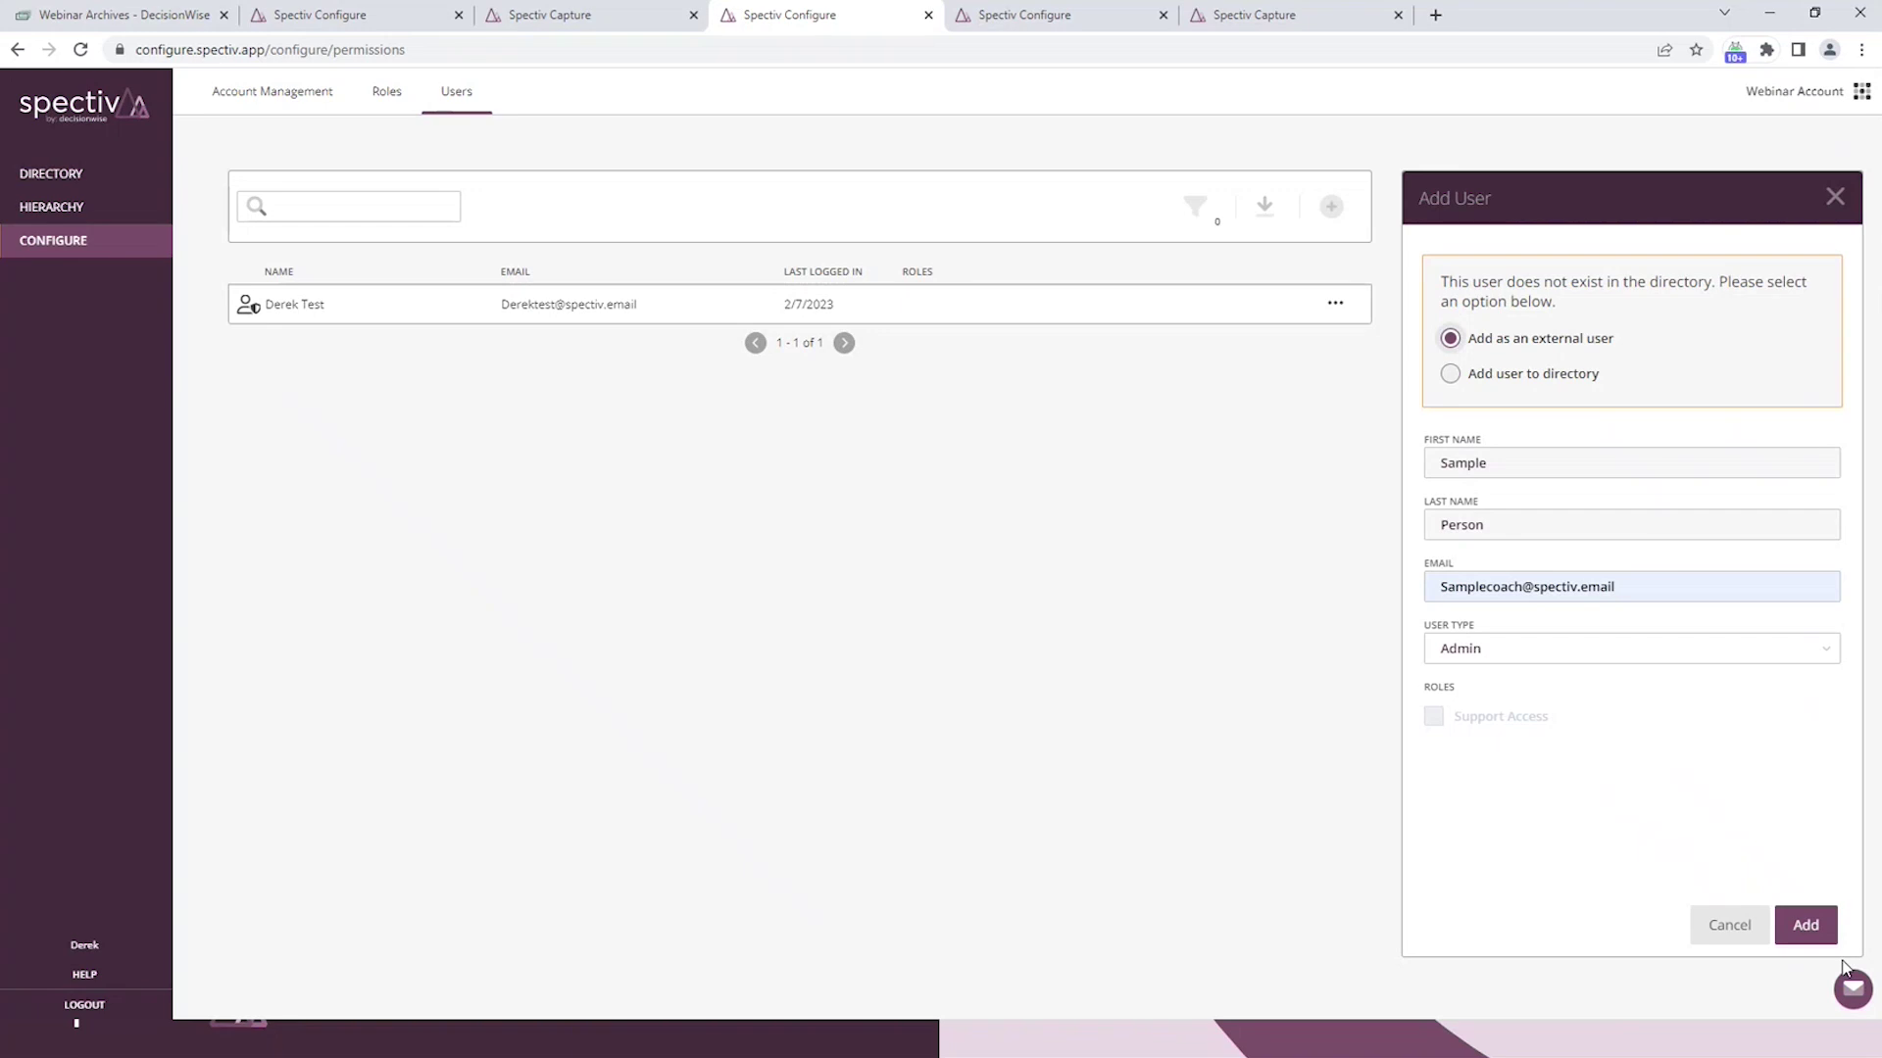
{"action": "left_click", "coordinate": [1806, 925]}
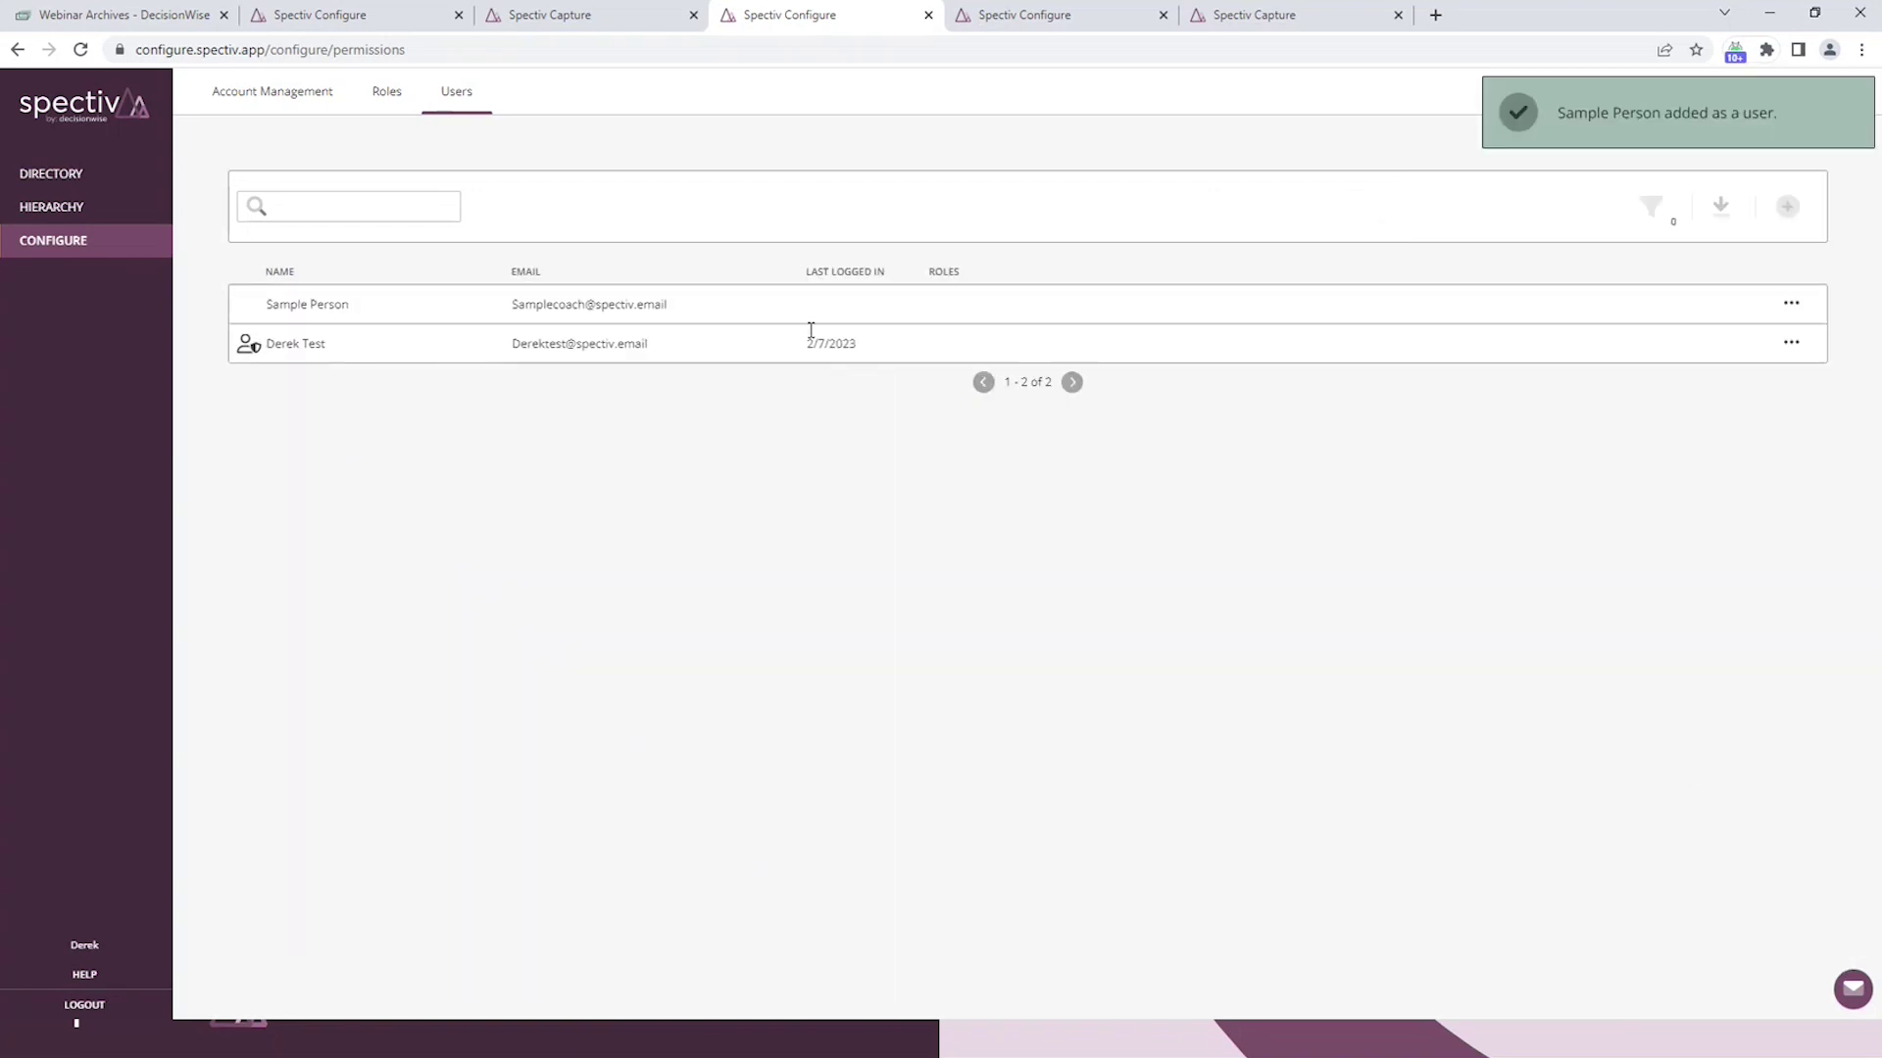
{"action": "left_click", "coordinate": [1791, 303]}
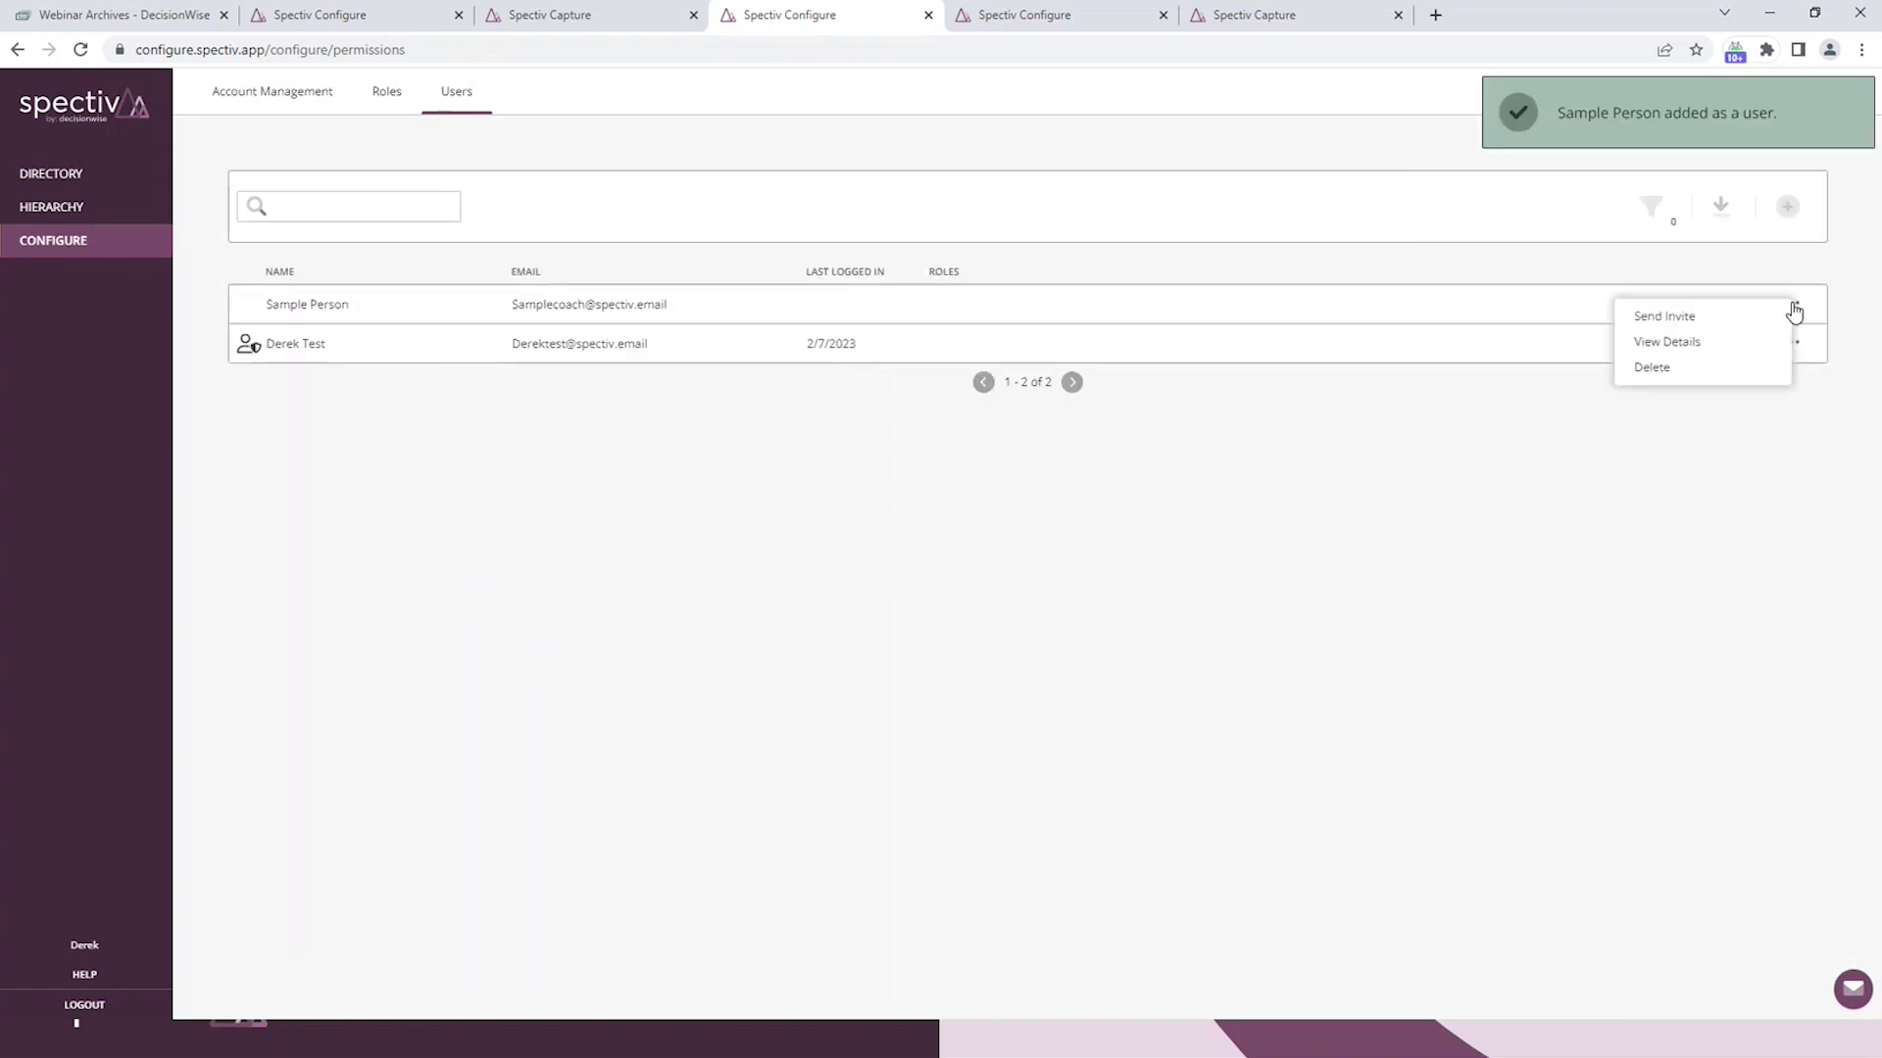
{"action": "left_click", "coordinate": [1656, 318]}
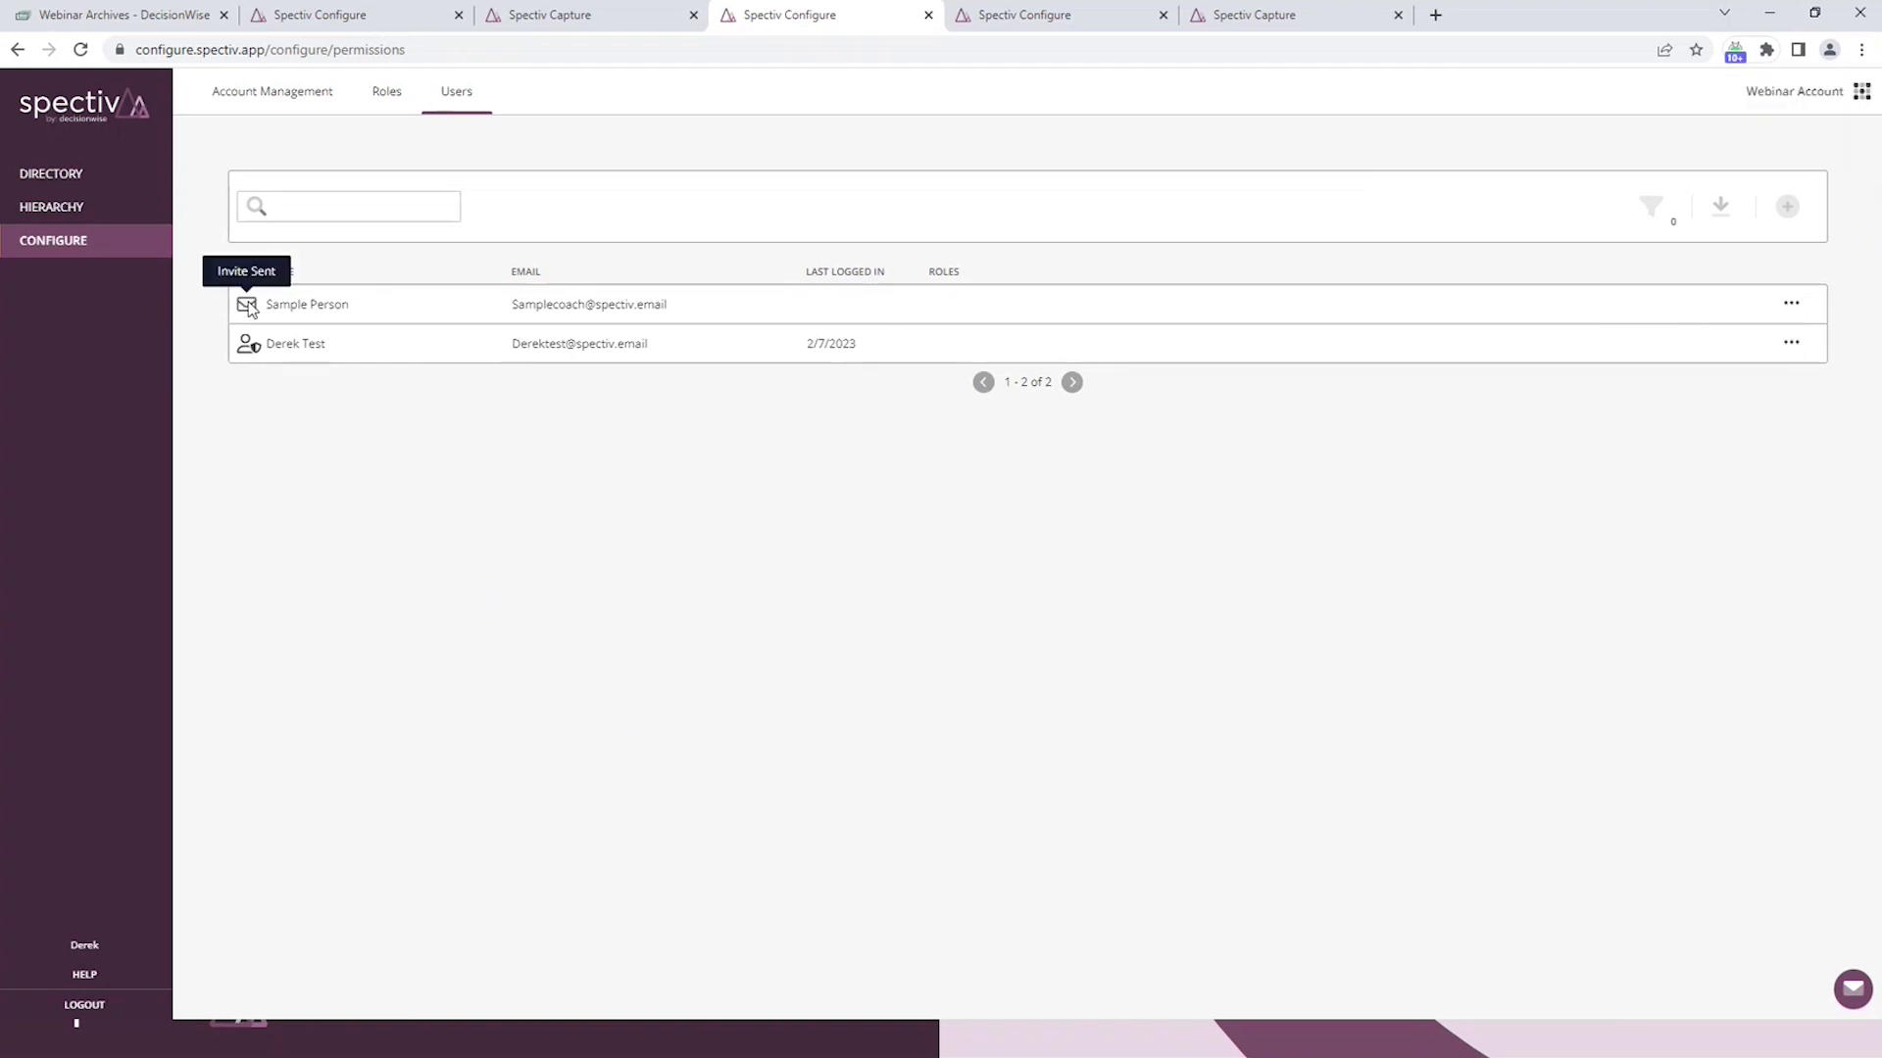
Change the invited user's type to User, assign the Support Access role and save the user's details
{"action": "left_click", "coordinate": [1791, 303]}
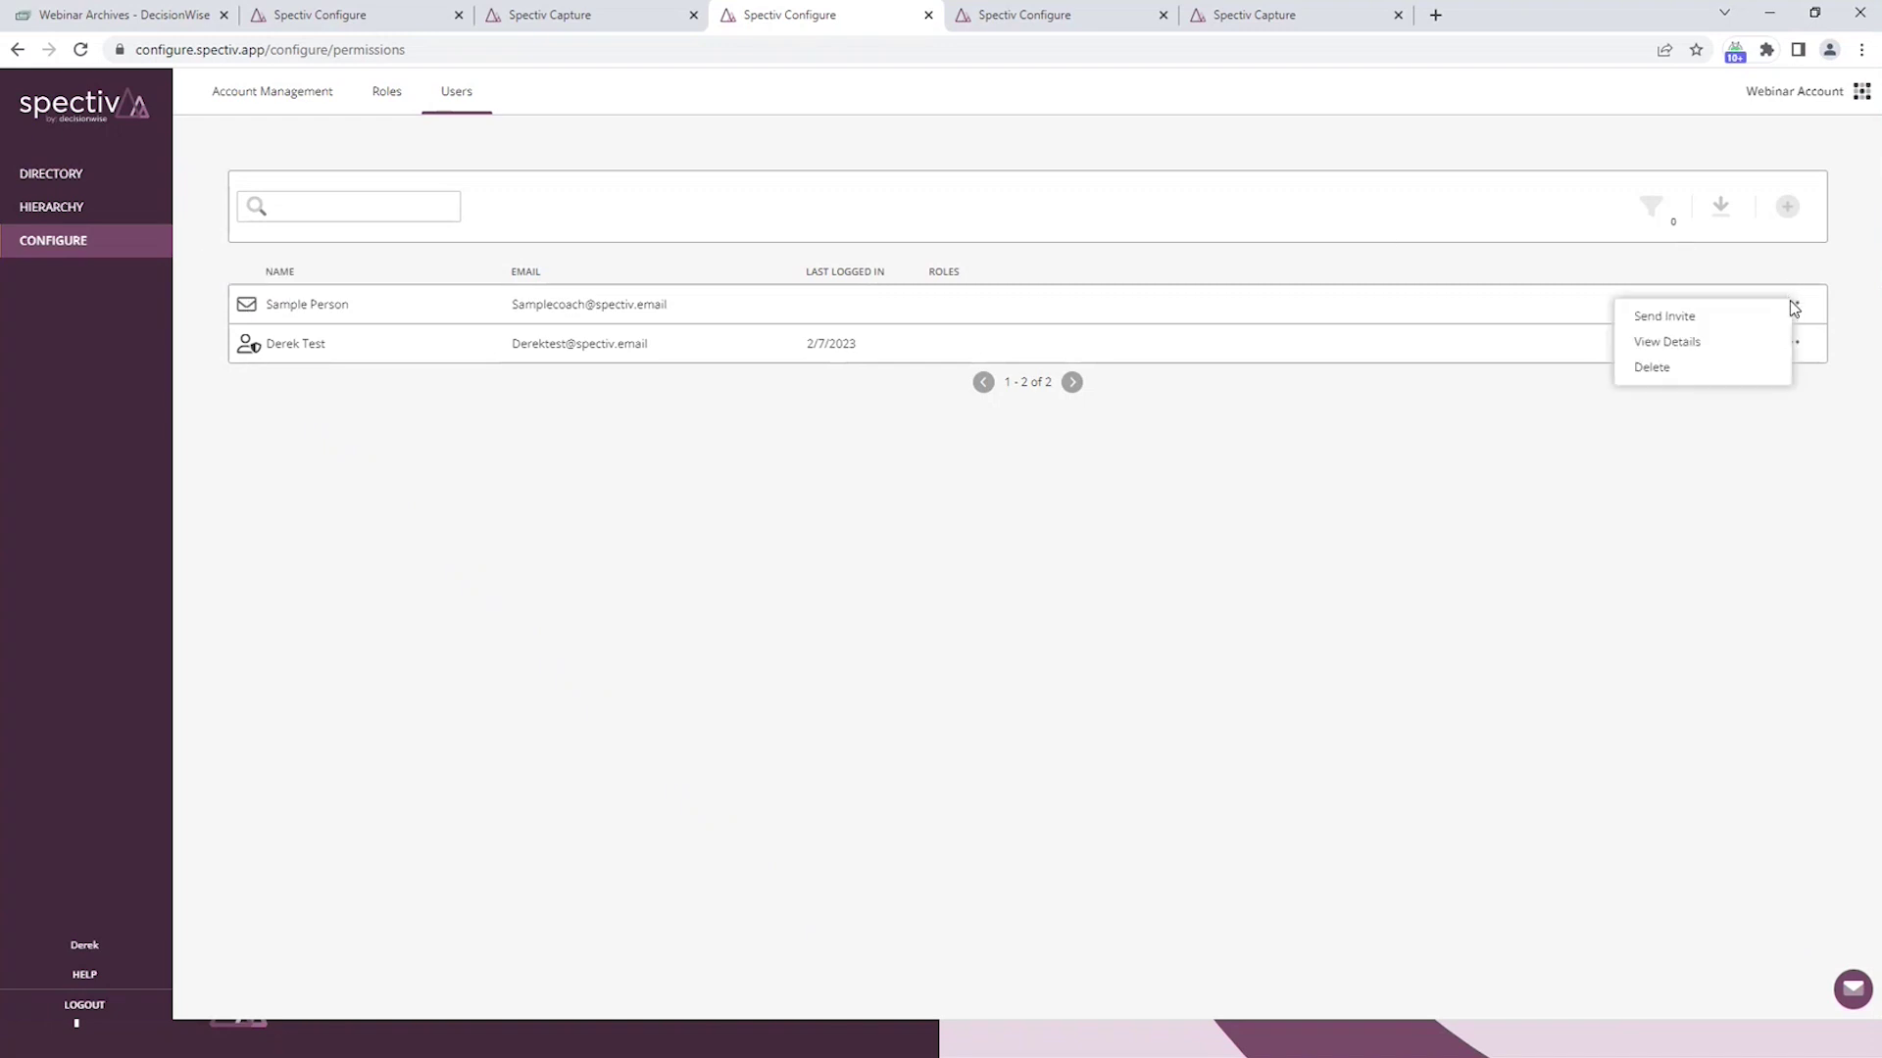
{"action": "left_click", "coordinate": [1659, 343]}
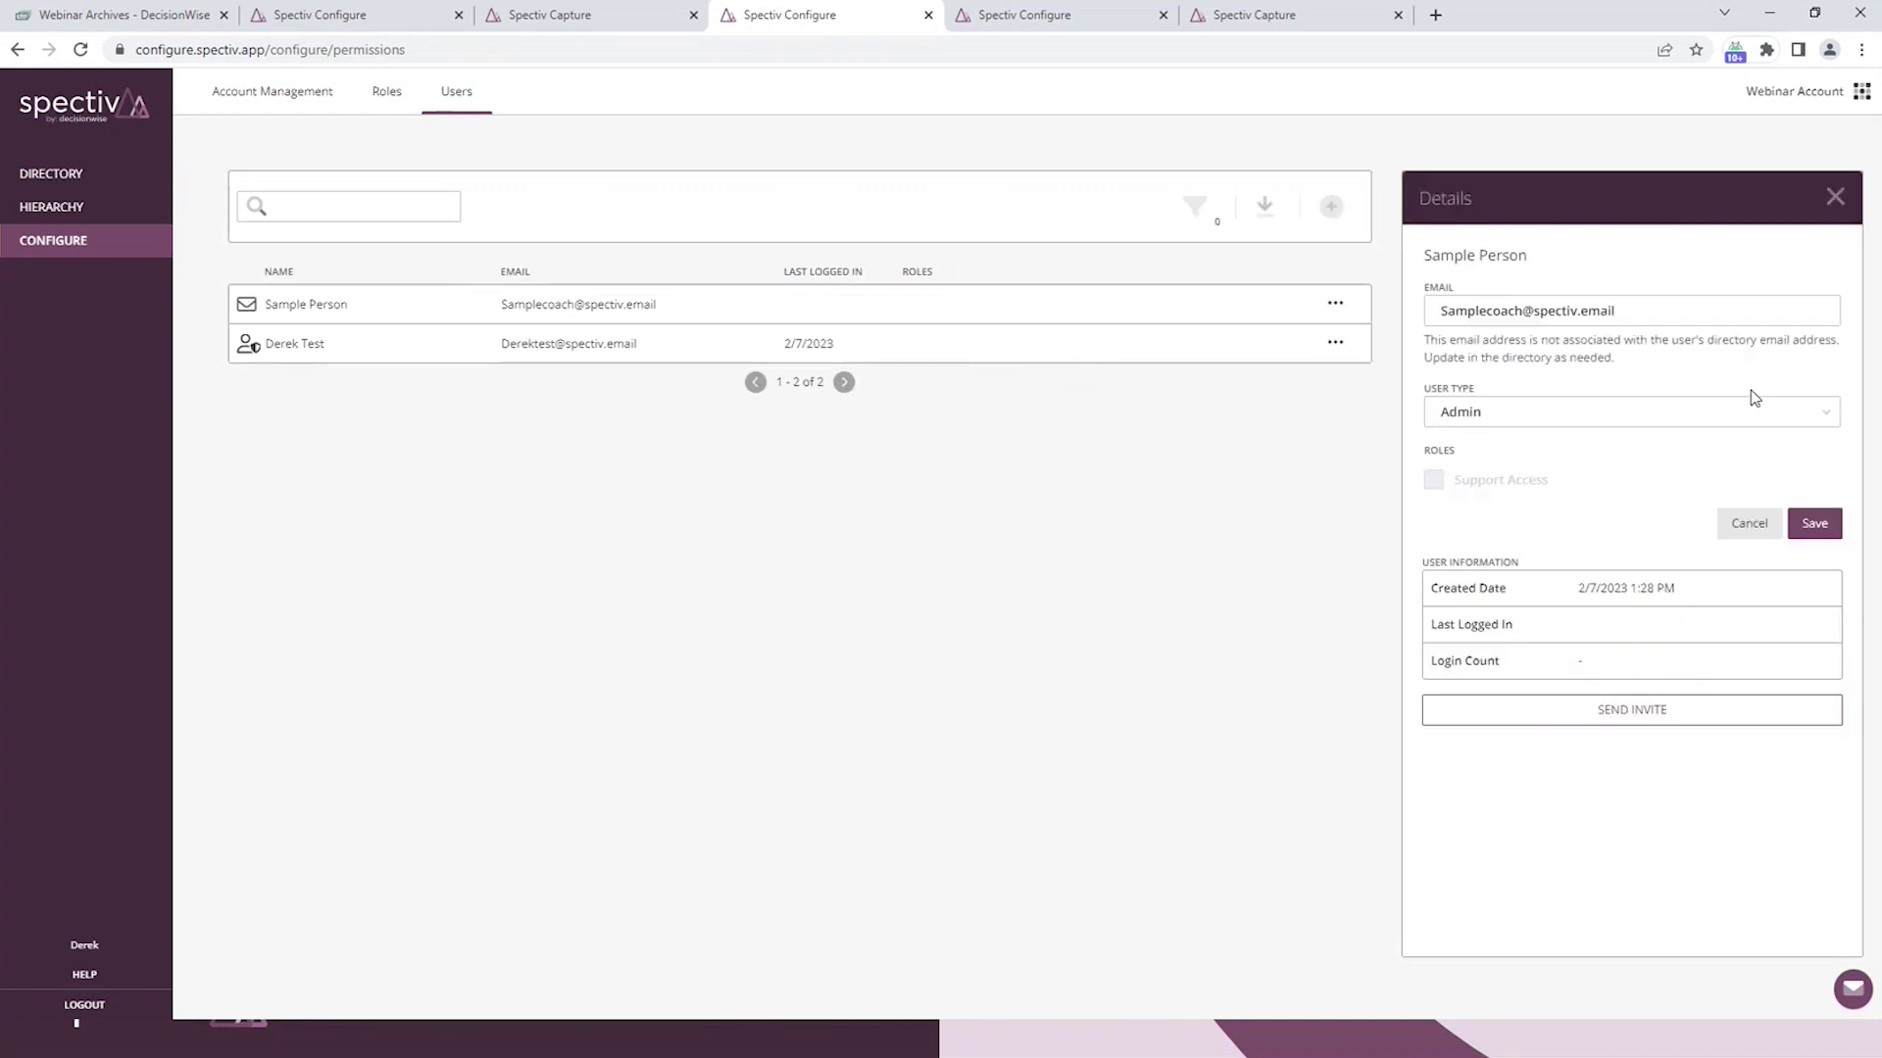
{"action": "left_click", "coordinate": [1781, 416]}
{"action": "left_click", "coordinate": [1460, 452]}
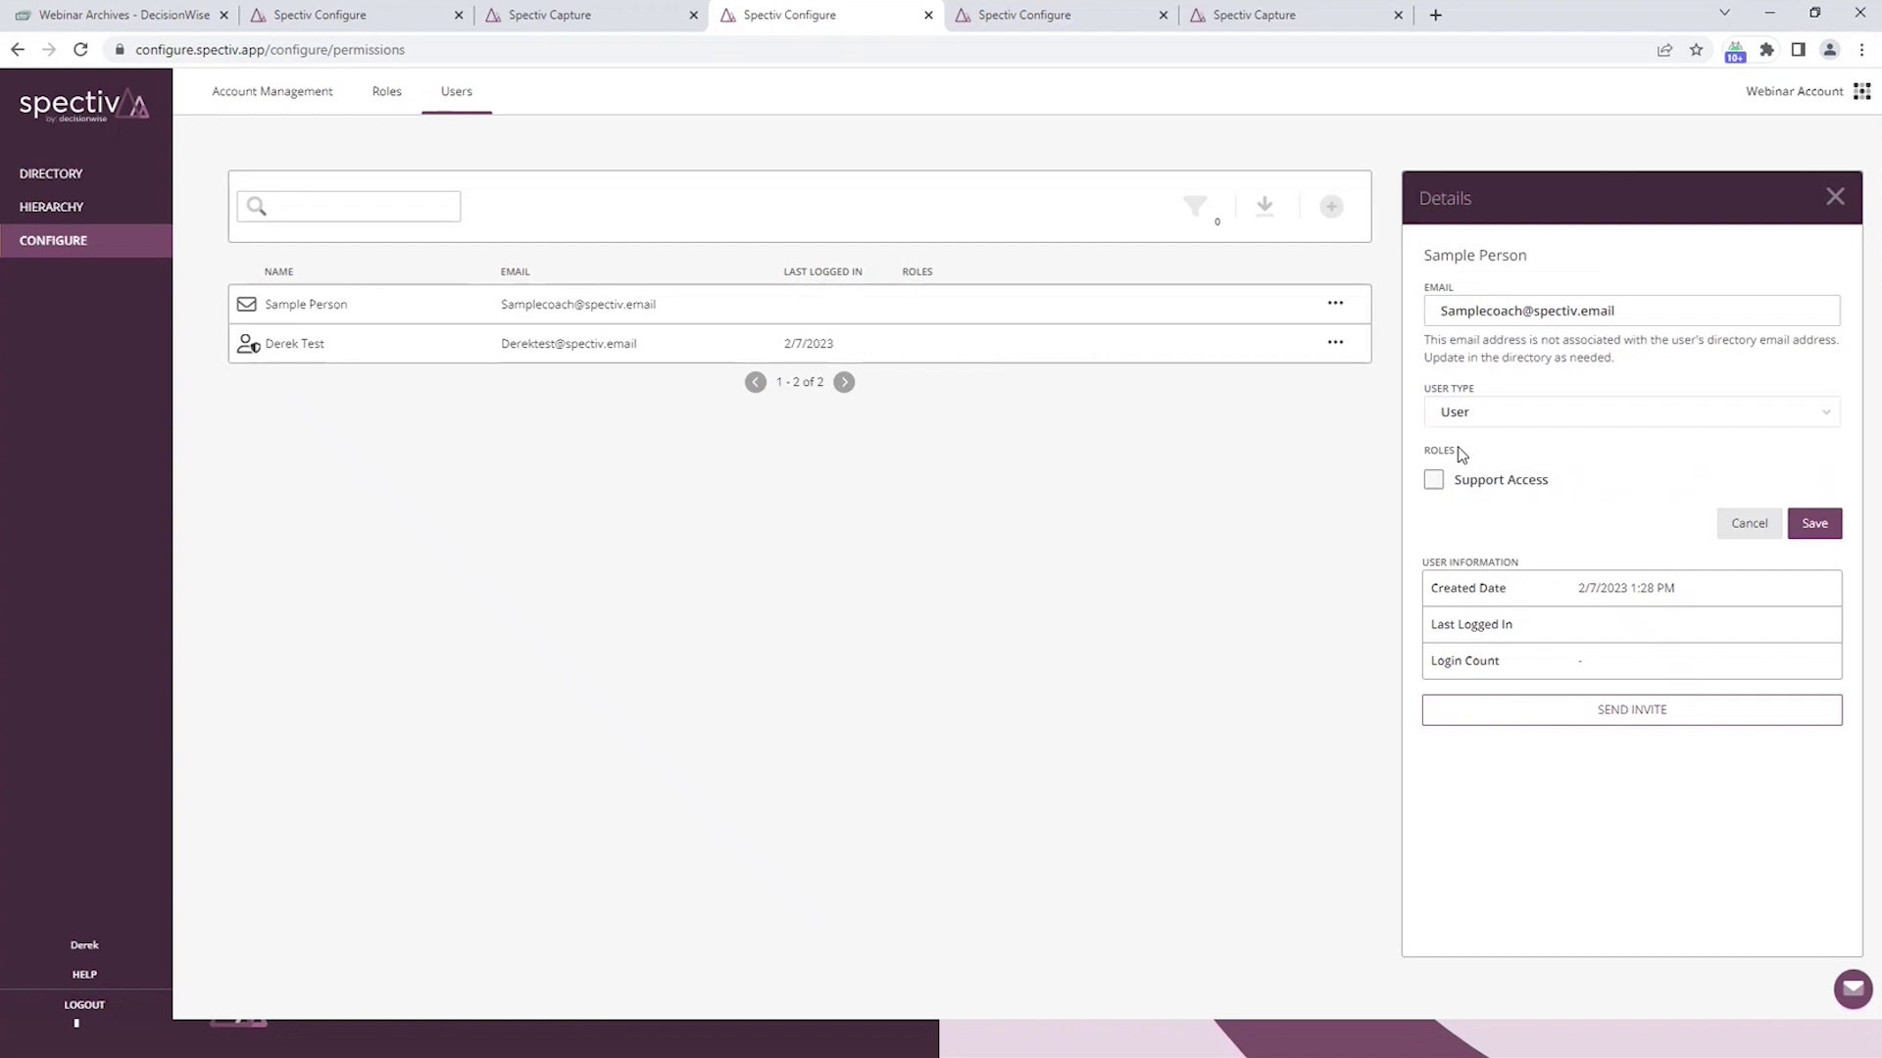
{"action": "left_click", "coordinate": [1433, 481]}
{"action": "left_click", "coordinate": [1816, 526]}
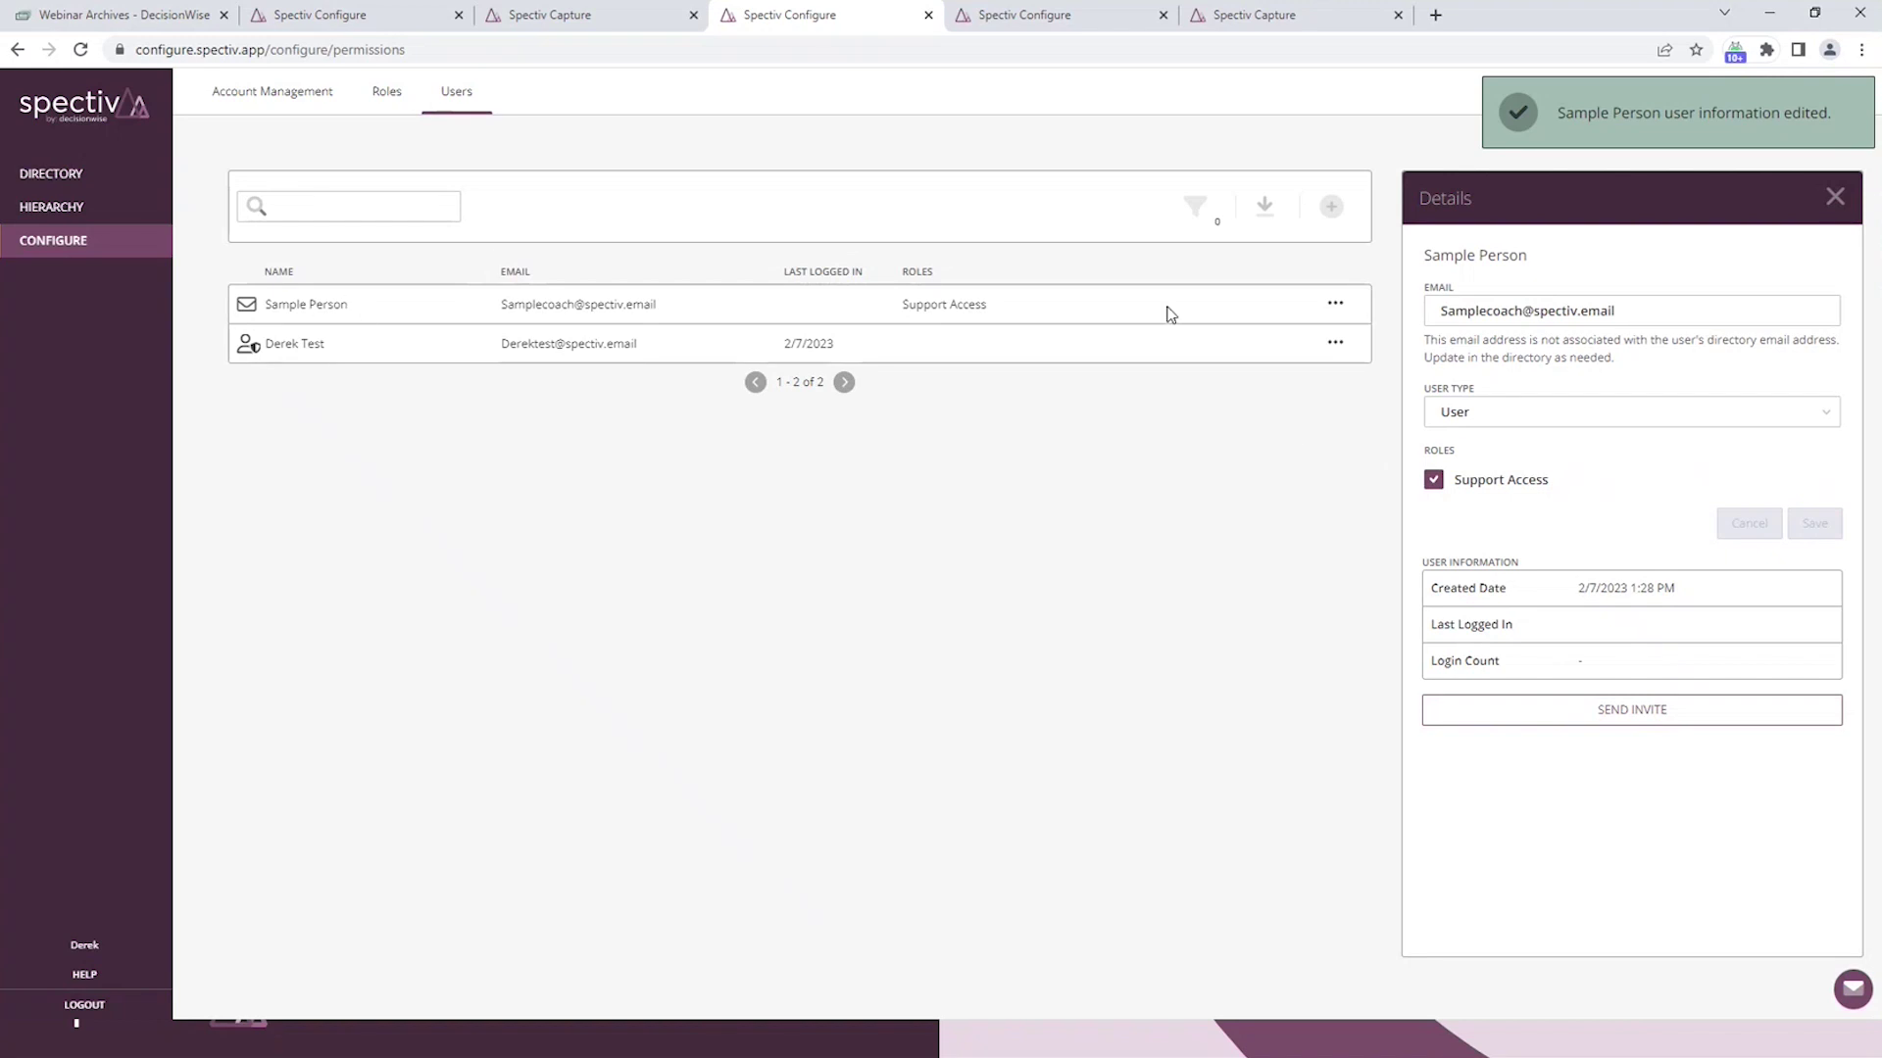
{"action": "left_click", "coordinate": [1835, 198]}
View the role creation form, open the Support Access role's details and examine its Capture feature access
{"action": "left_click", "coordinate": [388, 94]}
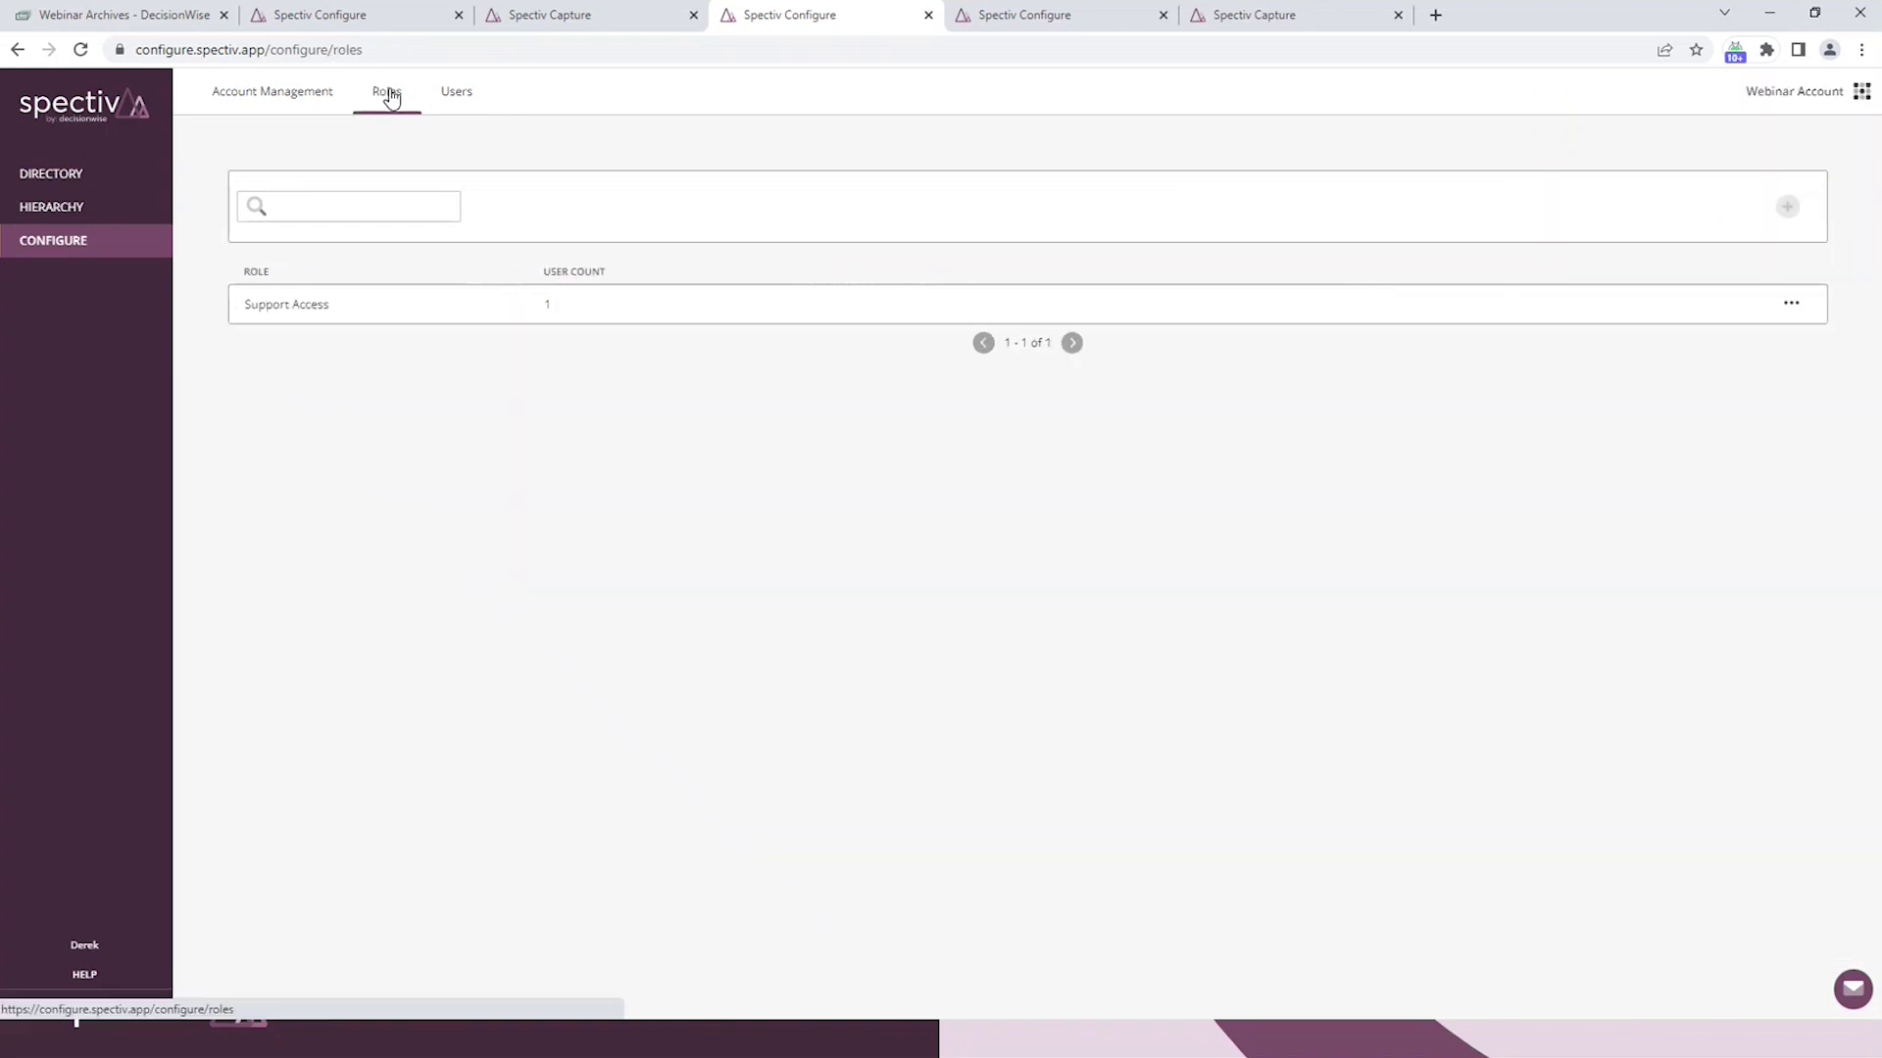
{"action": "left_click", "coordinate": [1787, 207]}
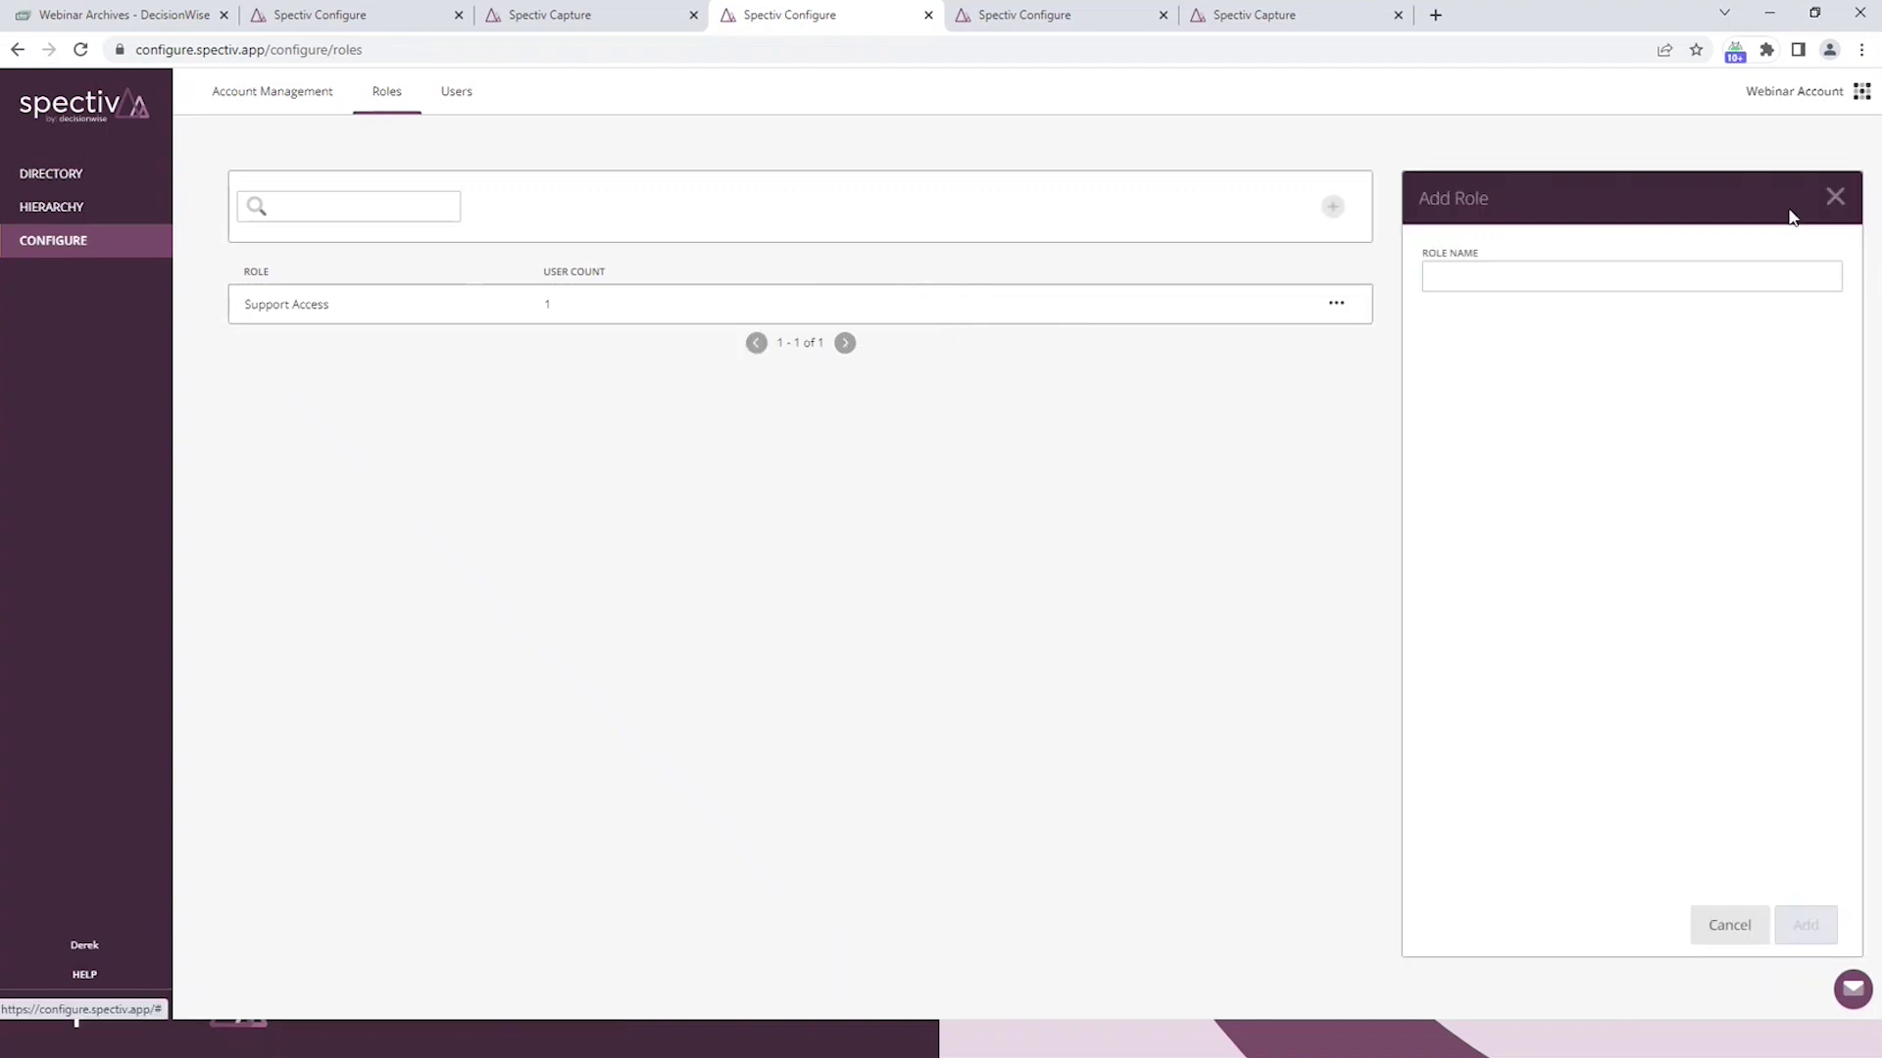
{"action": "left_click", "coordinate": [1835, 197]}
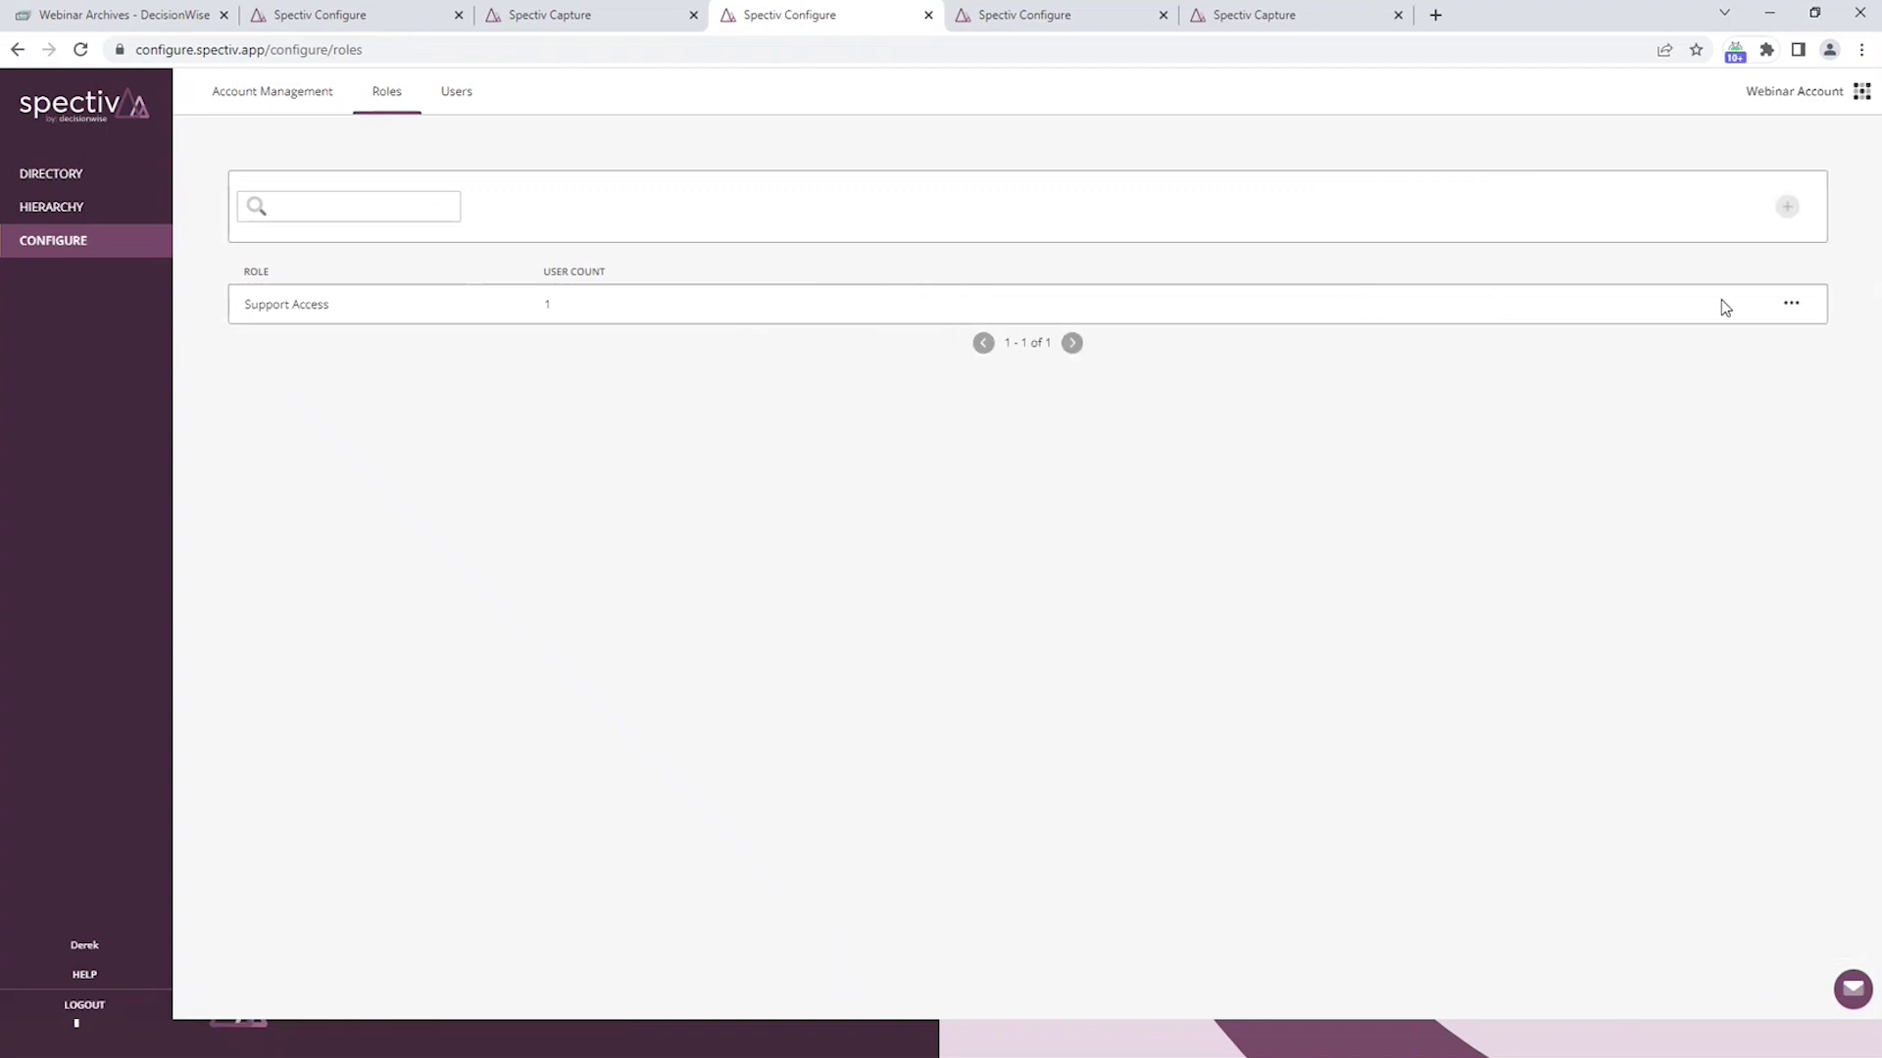
{"action": "left_click", "coordinate": [1789, 305]}
{"action": "left_click", "coordinate": [1693, 318]}
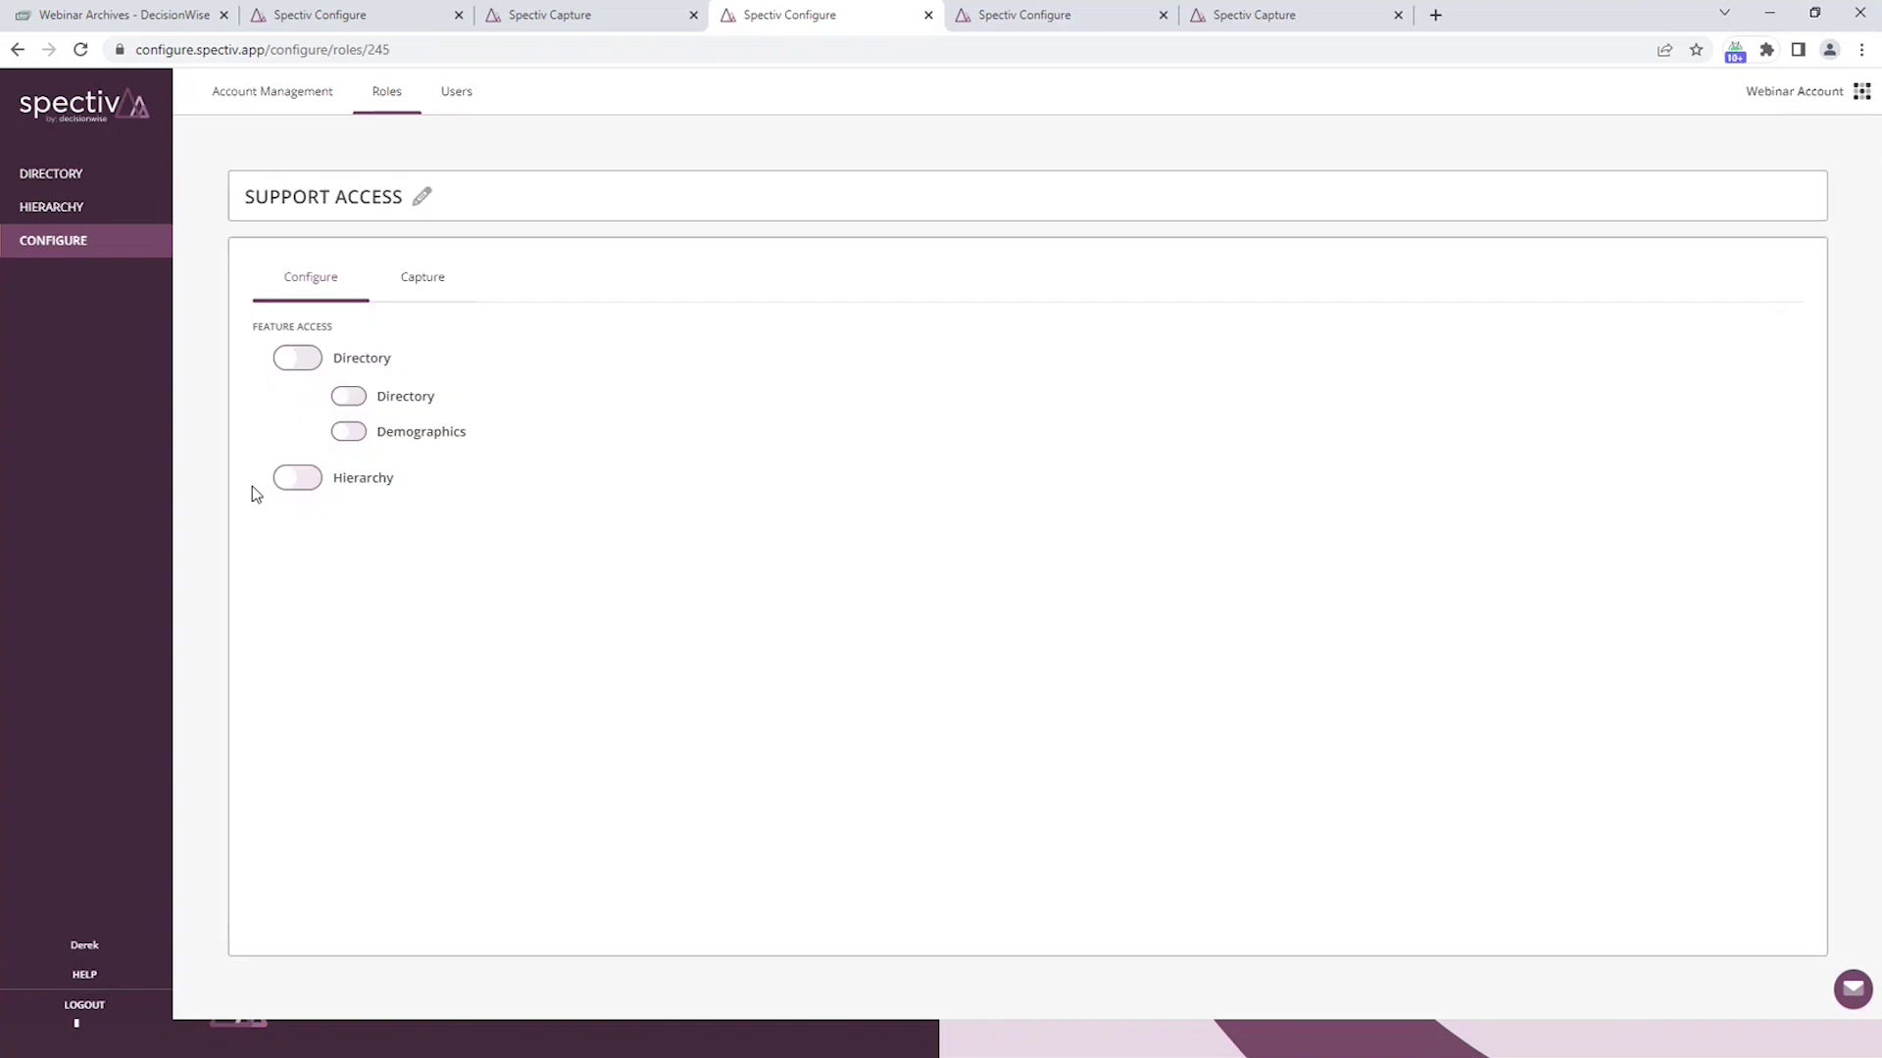
{"action": "left_click", "coordinate": [428, 283]}
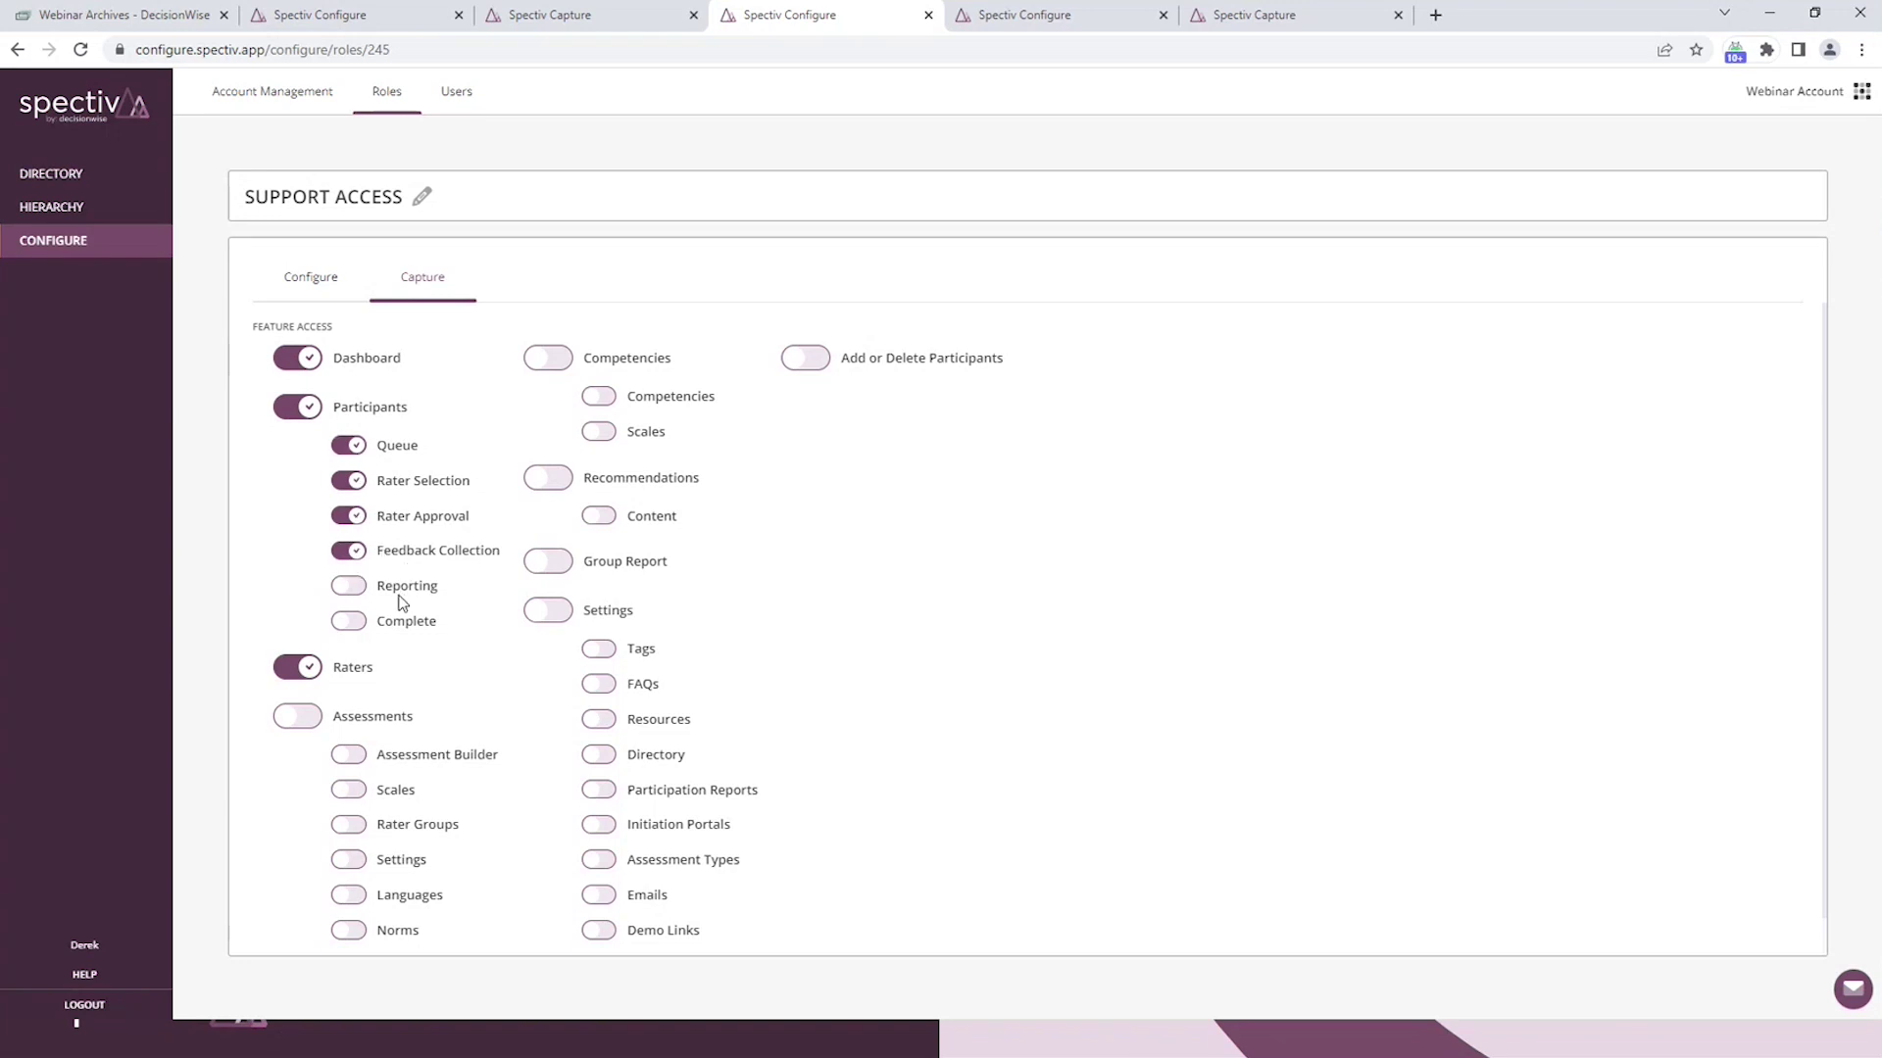
Try enabling Competencies access in Capture for the Support Access role
{"action": "left_click", "coordinate": [354, 588]}
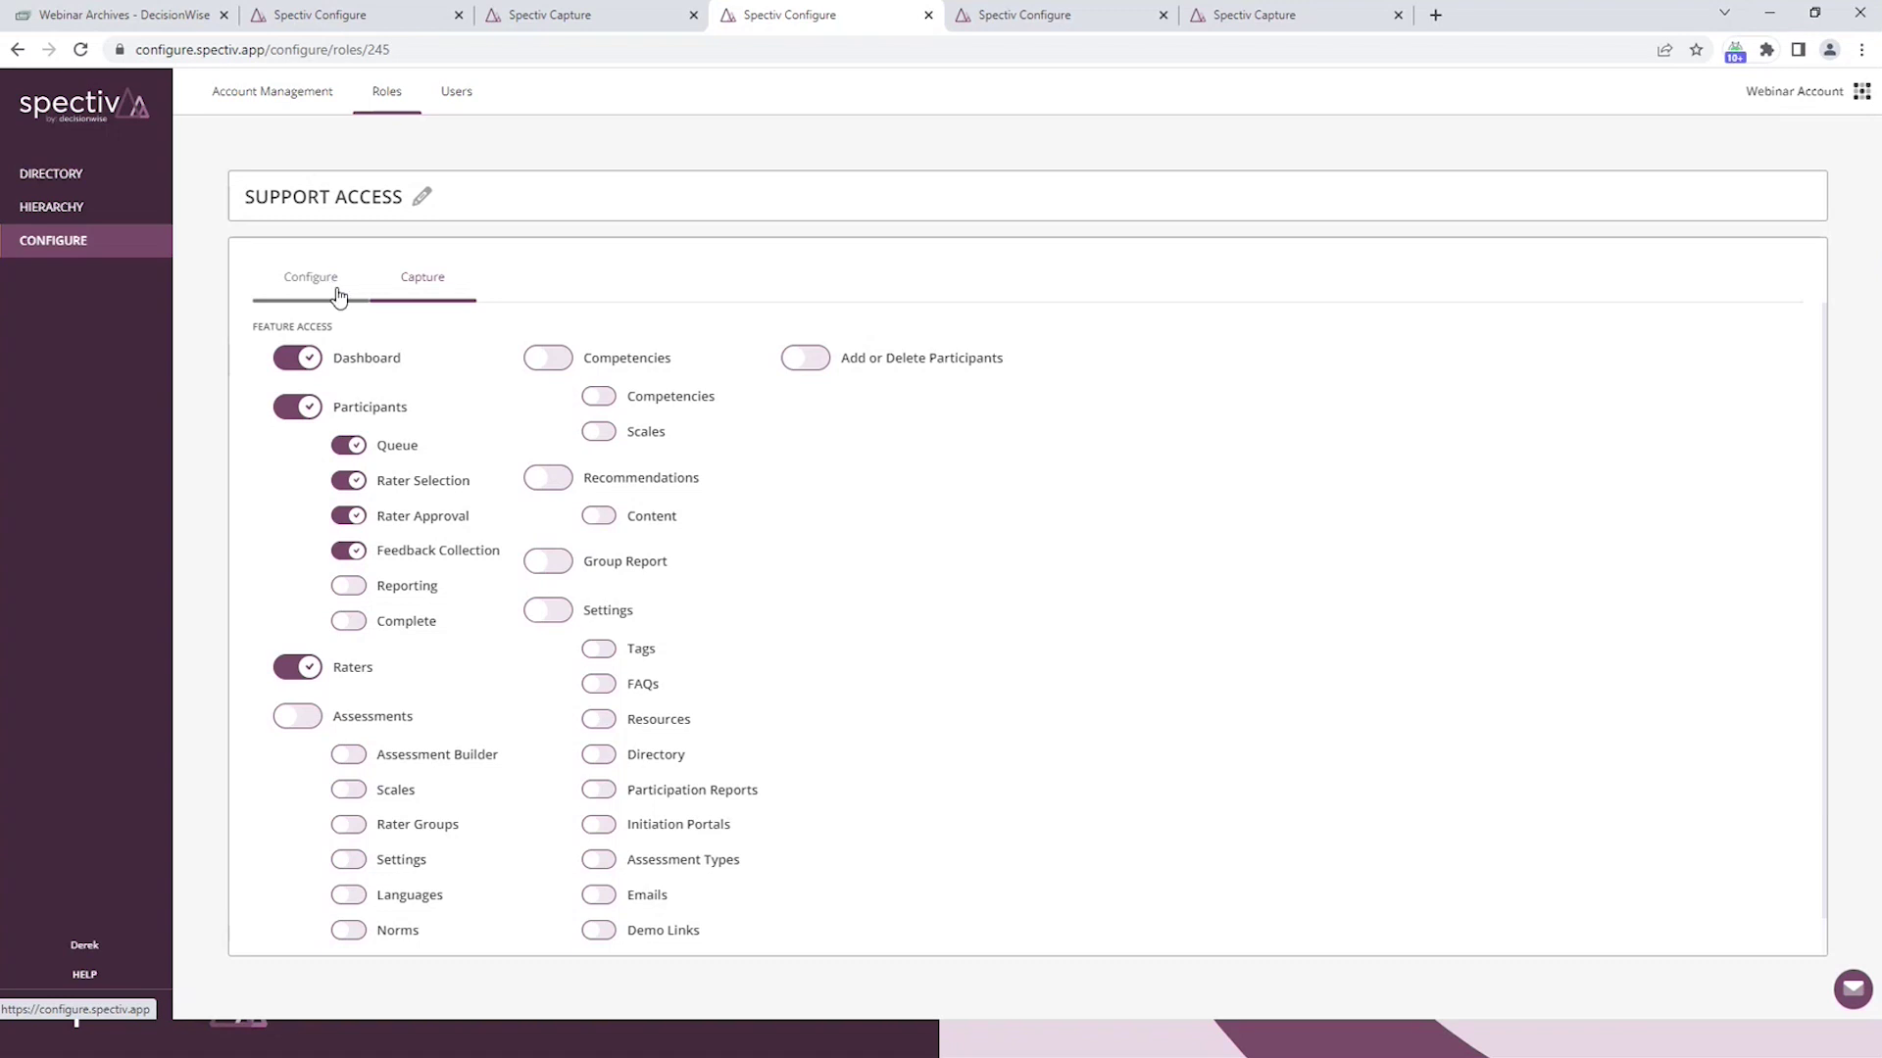
{"action": "left_click", "coordinate": [559, 359]}
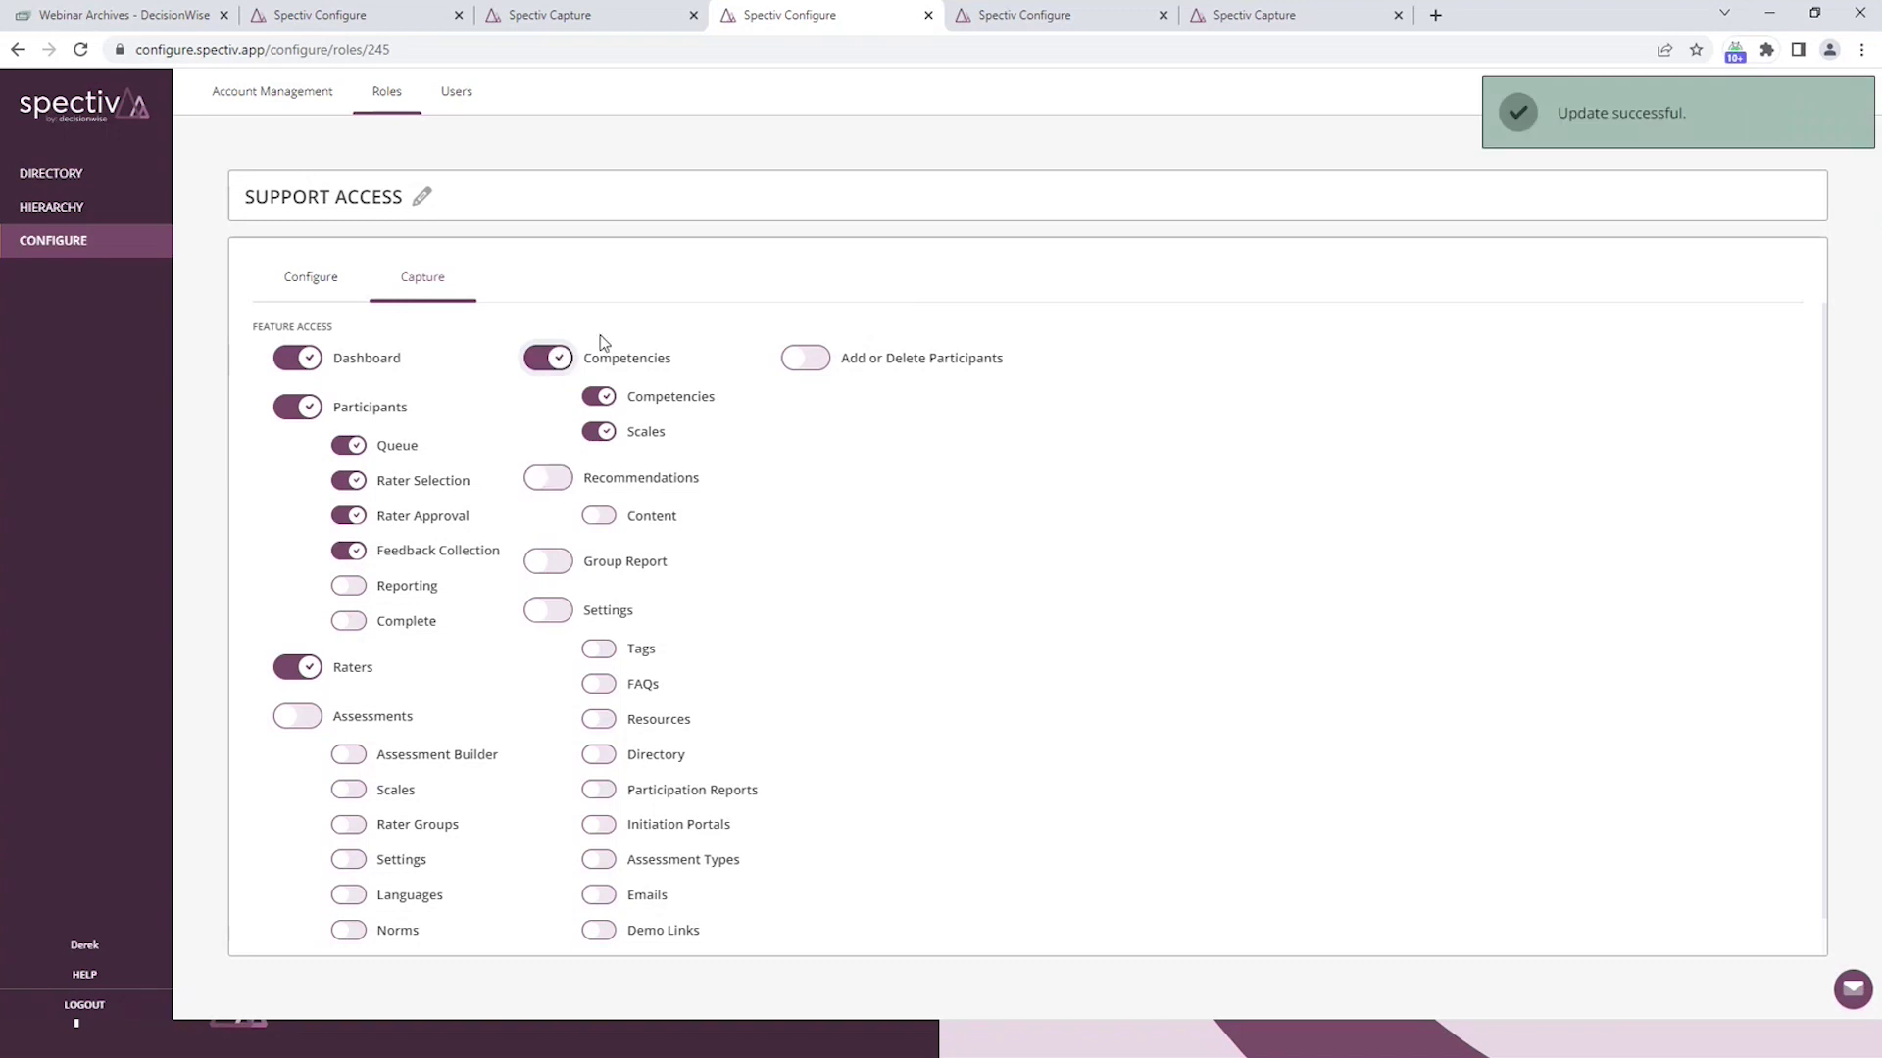
{"action": "left_click", "coordinate": [554, 359]}
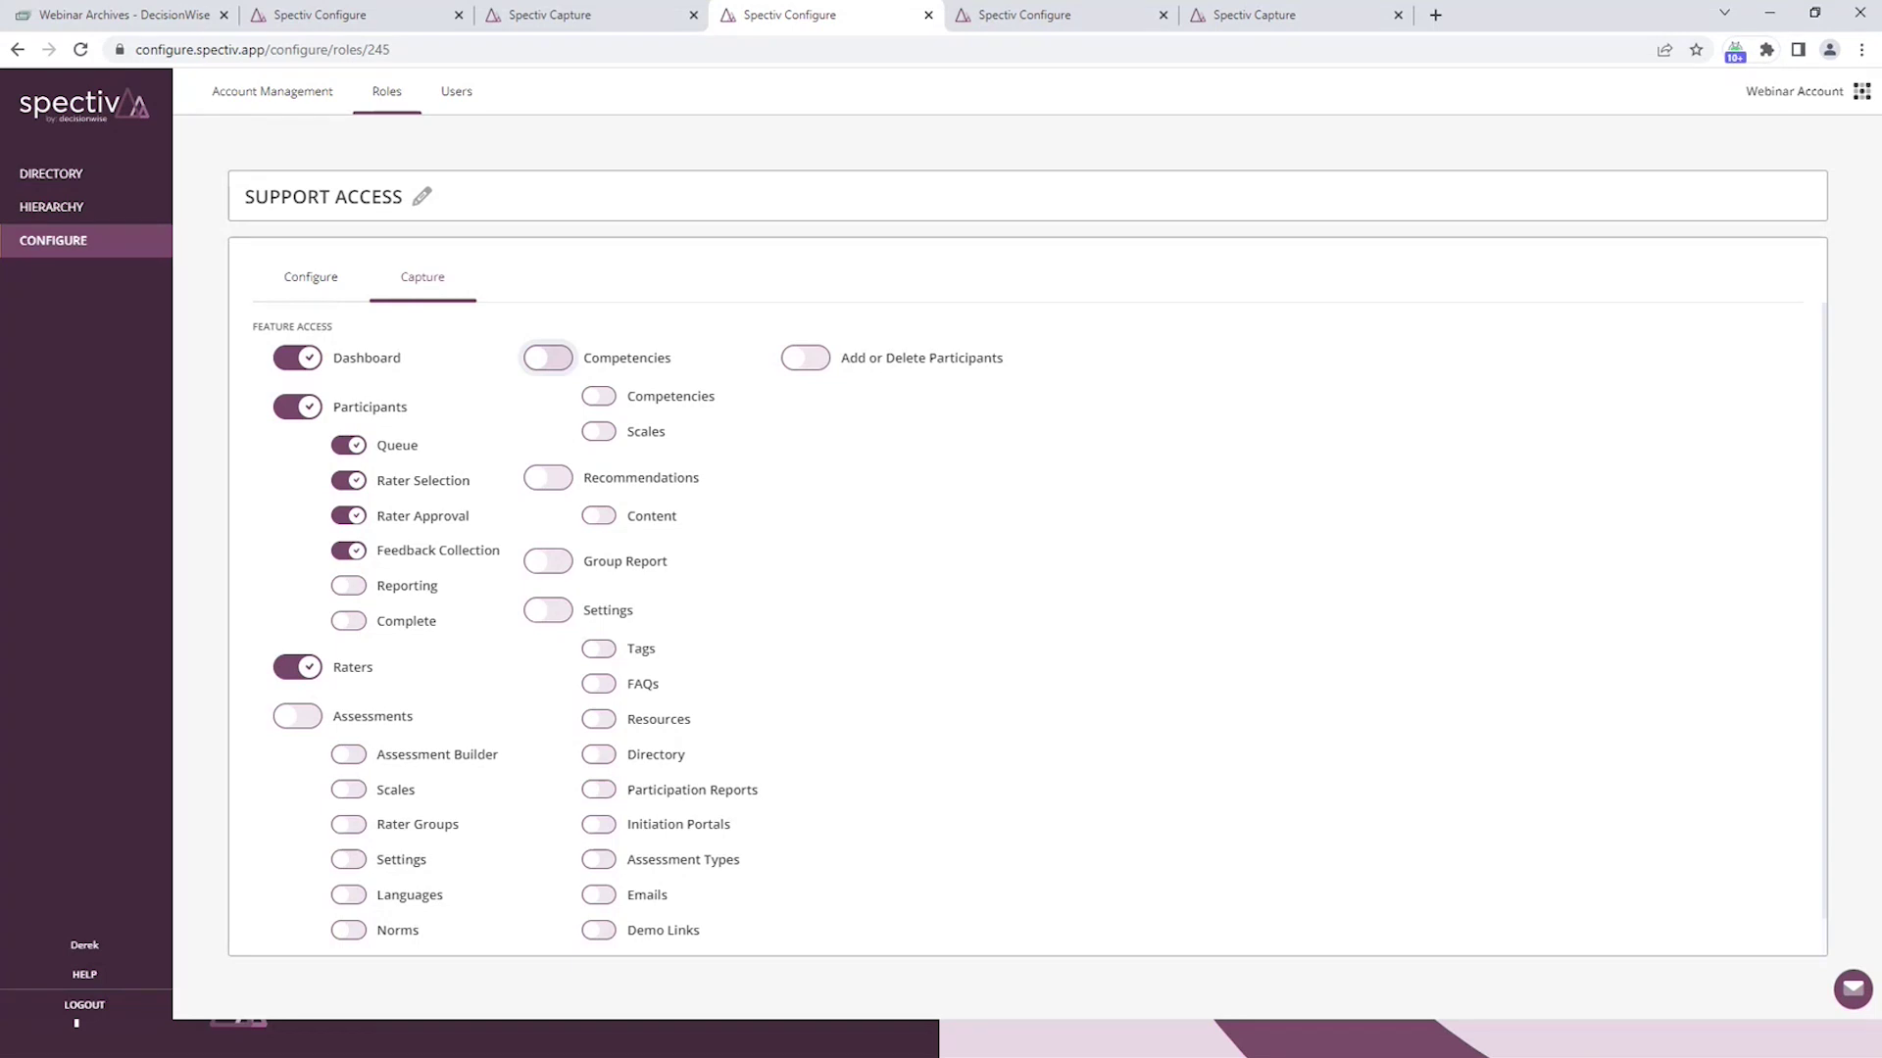
Switch back to the presentation's Focus Points slide
{"action": "key", "text": "alt+Tab"}
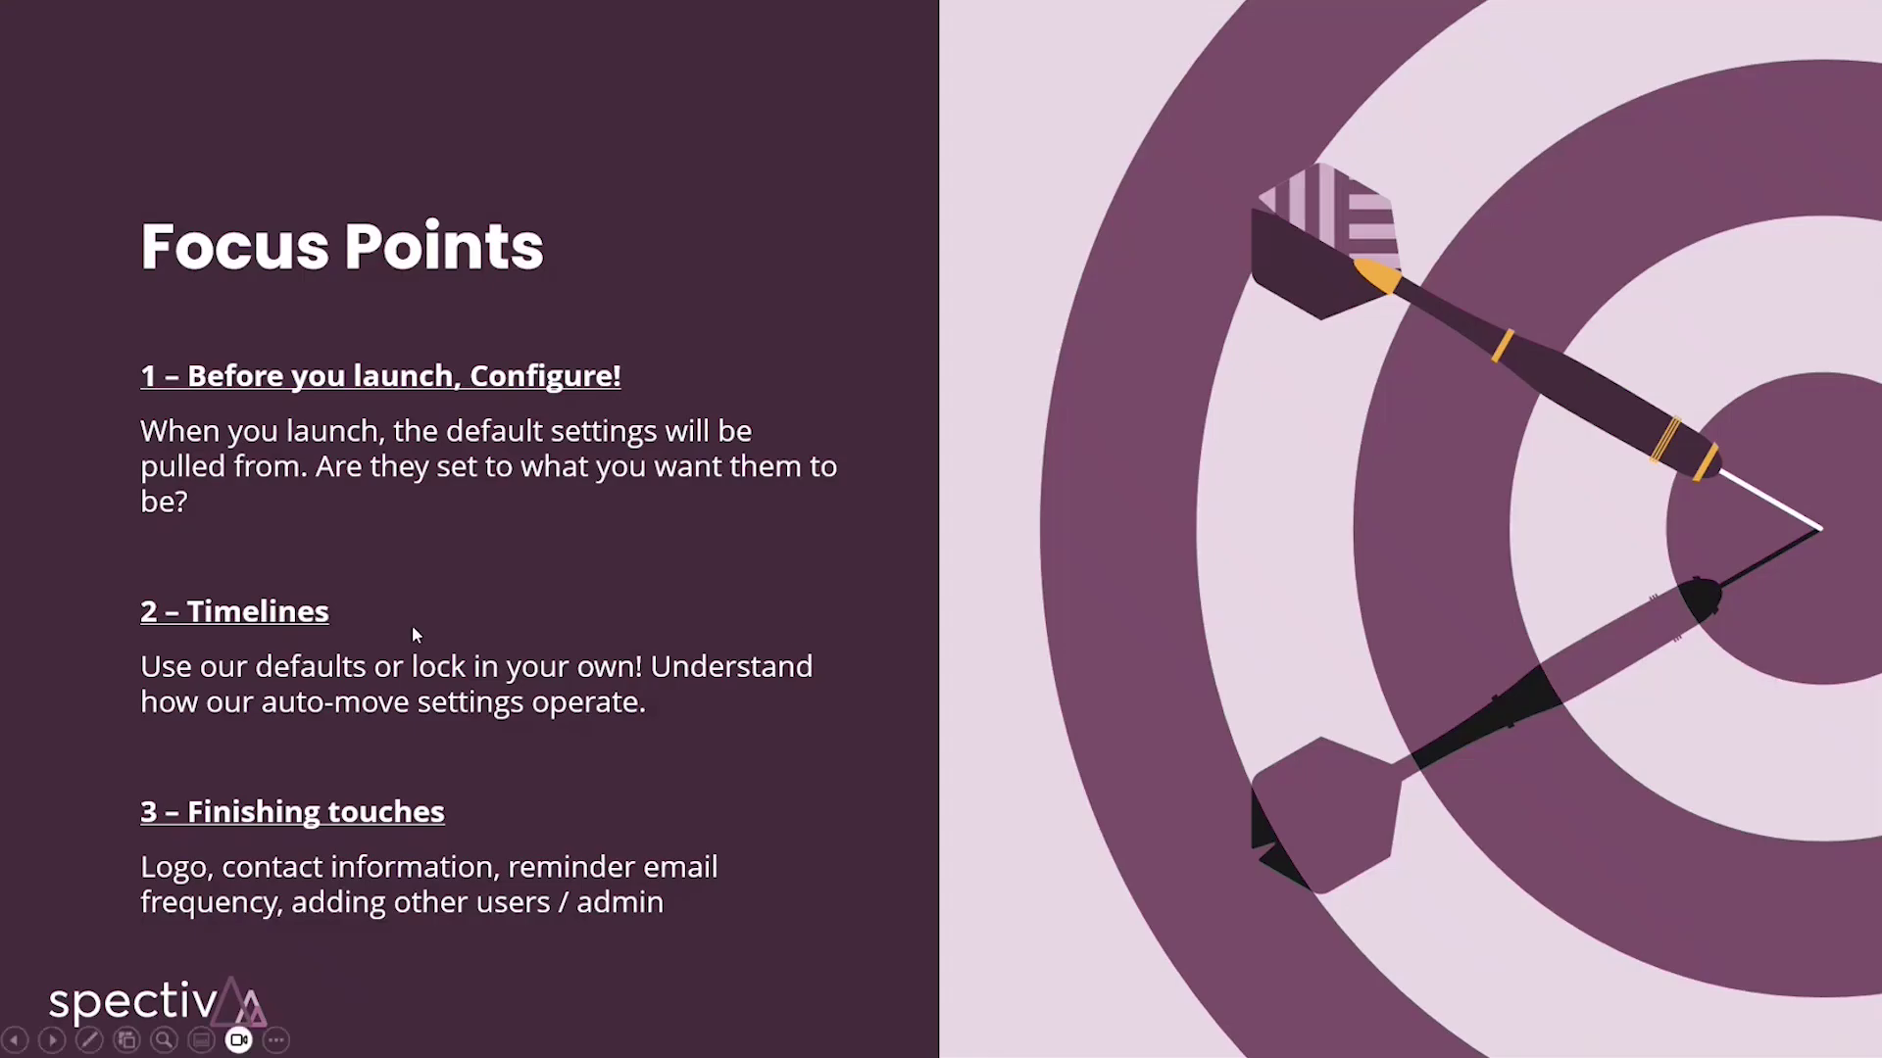